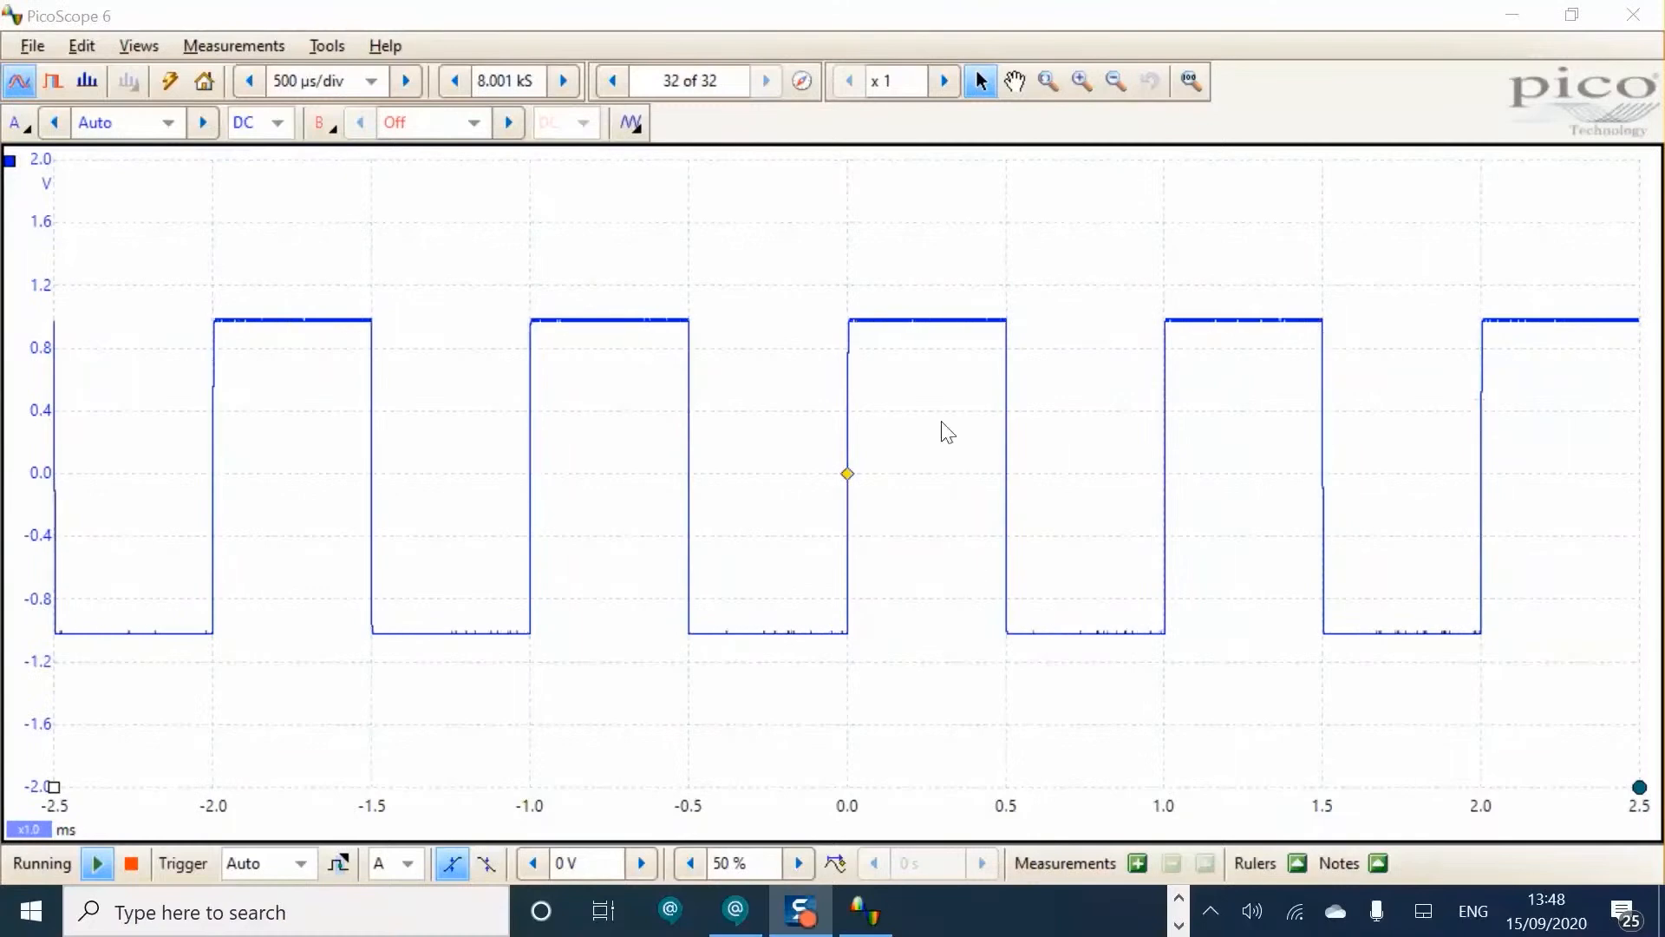
Open the signal generator settings and shift the channel A voltage axis down so the trace sits lower on the graph.
click(628, 127)
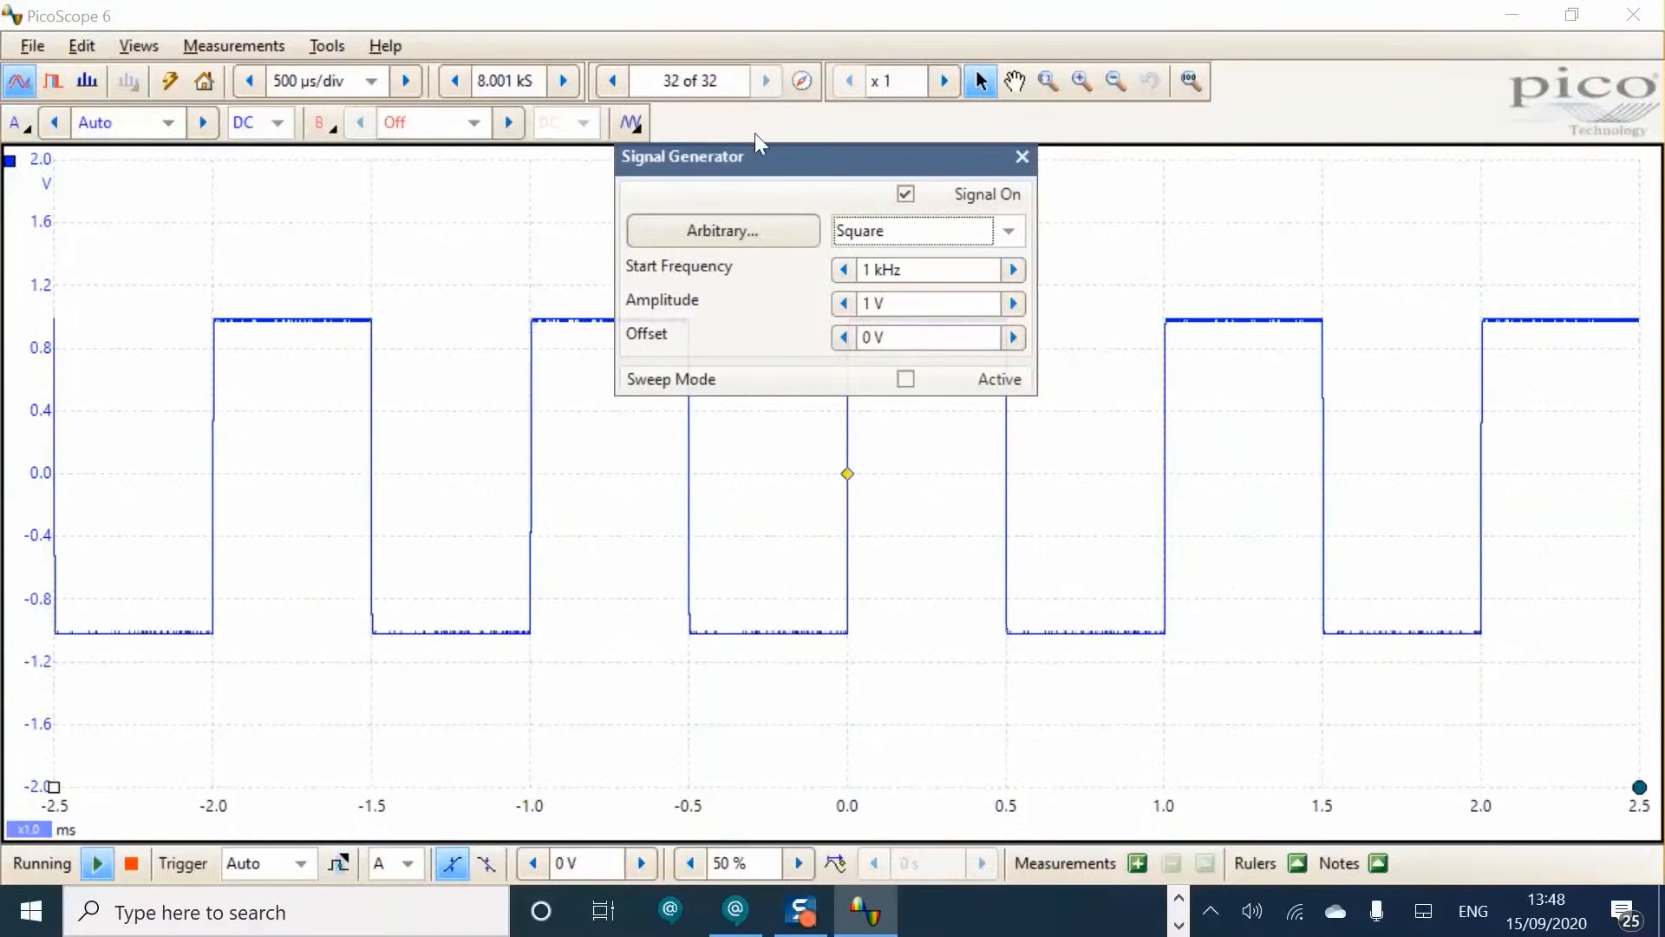
drag(826, 159, 0, 295)
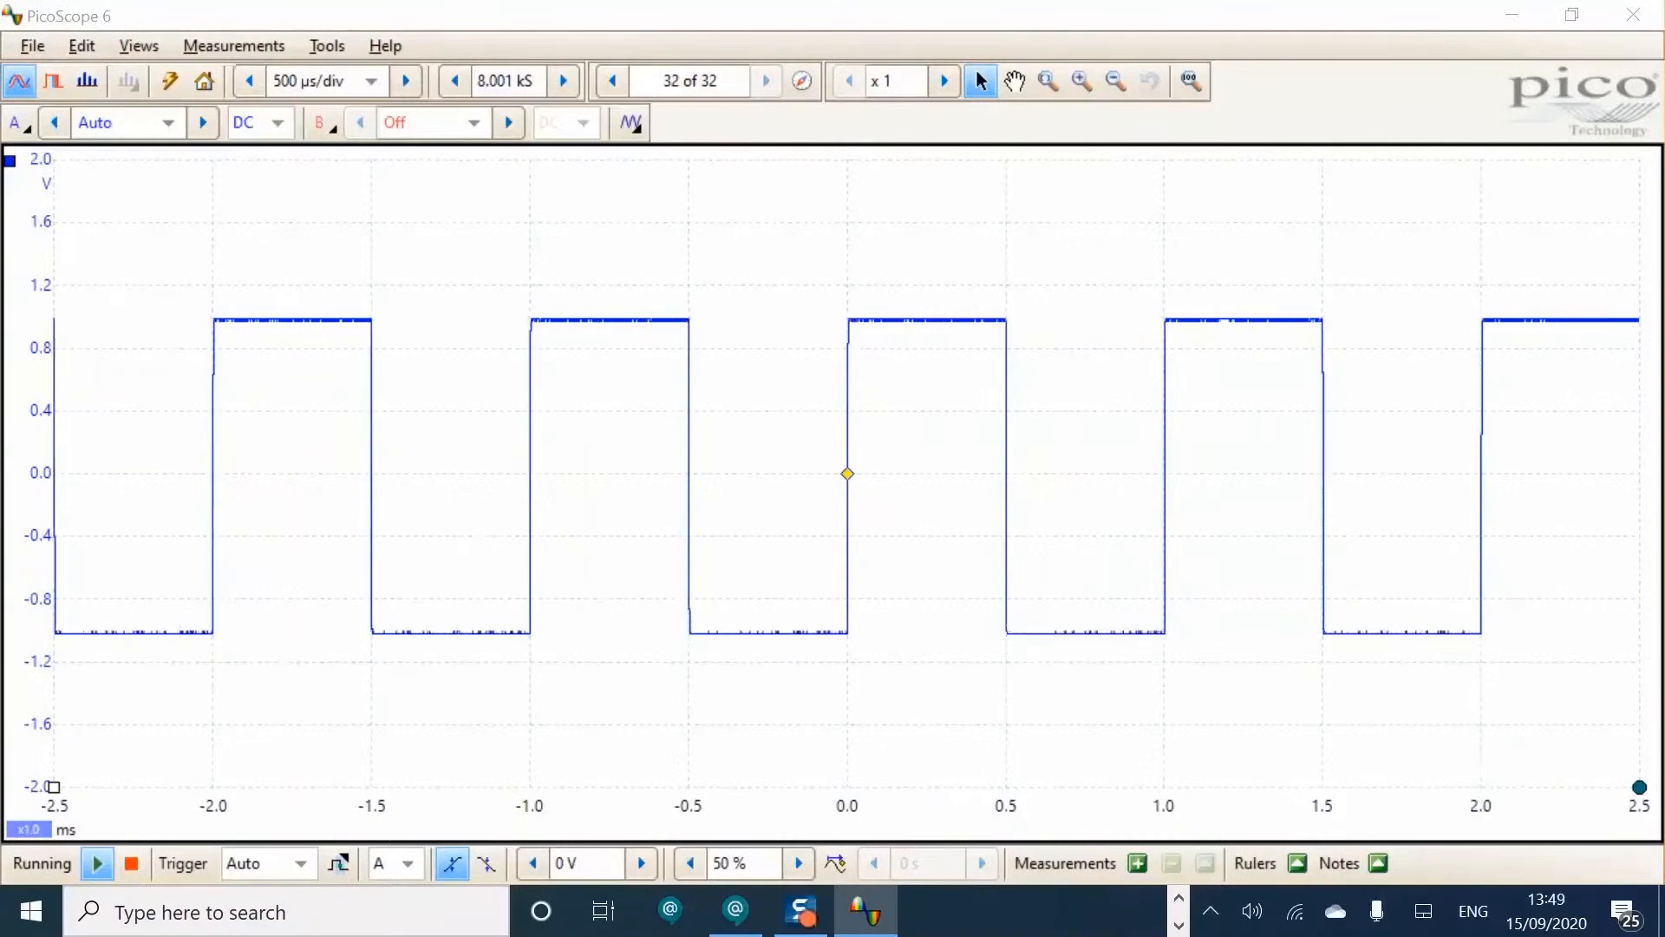
drag(0, 260, 755, 160)
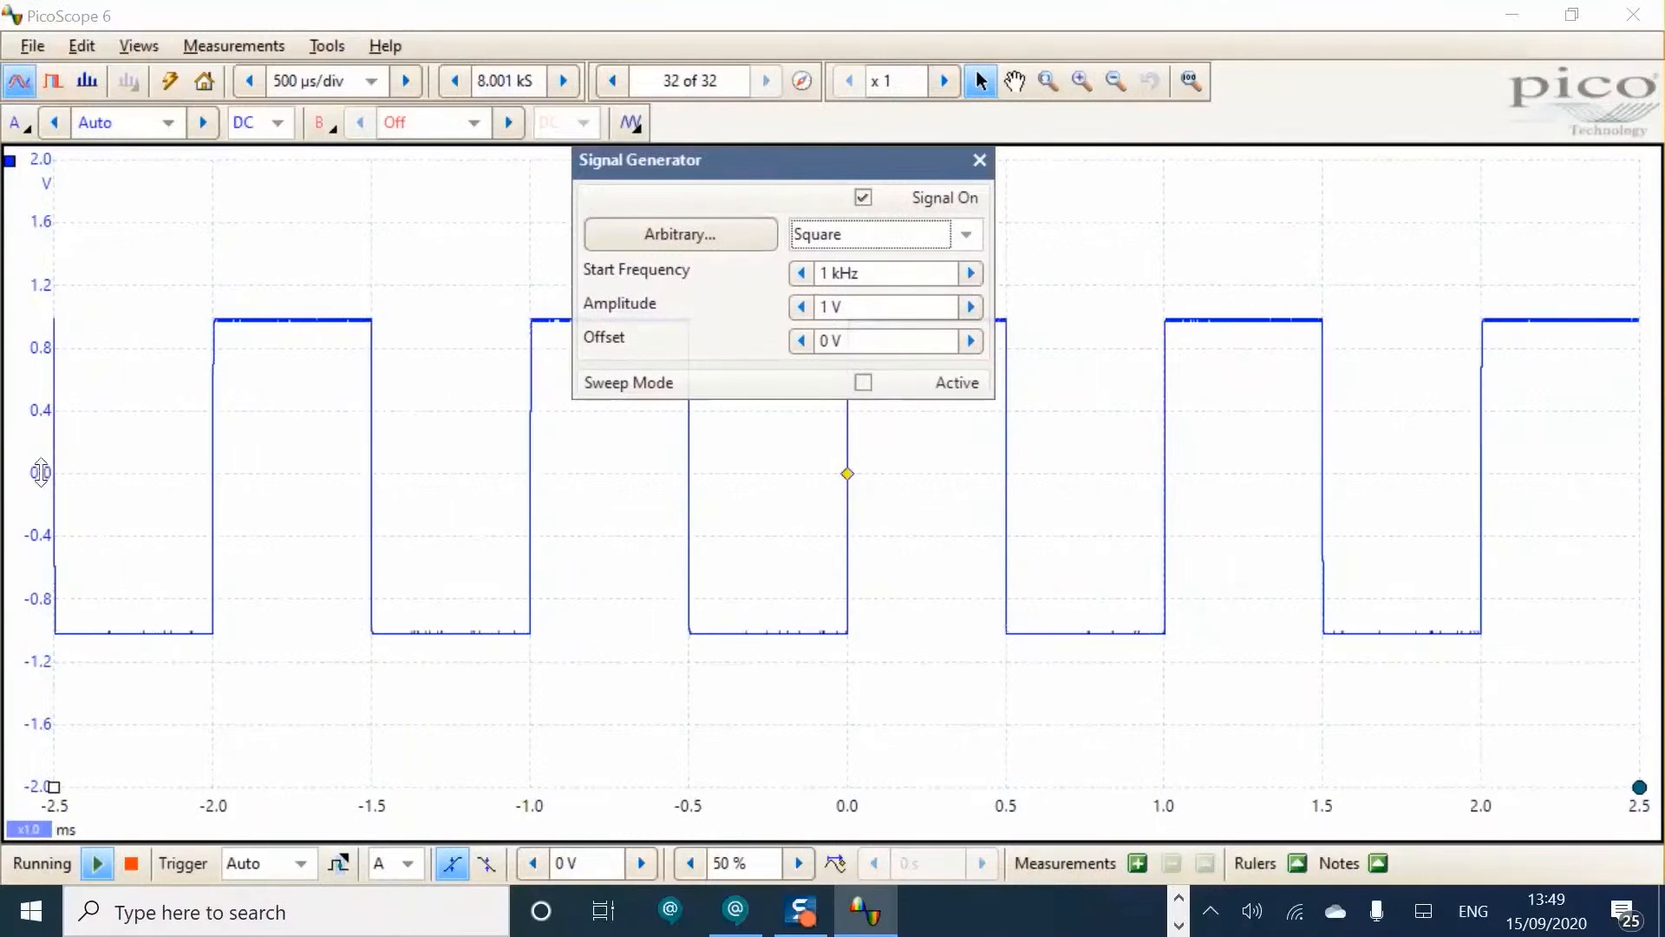
drag(41, 473, 49, 601)
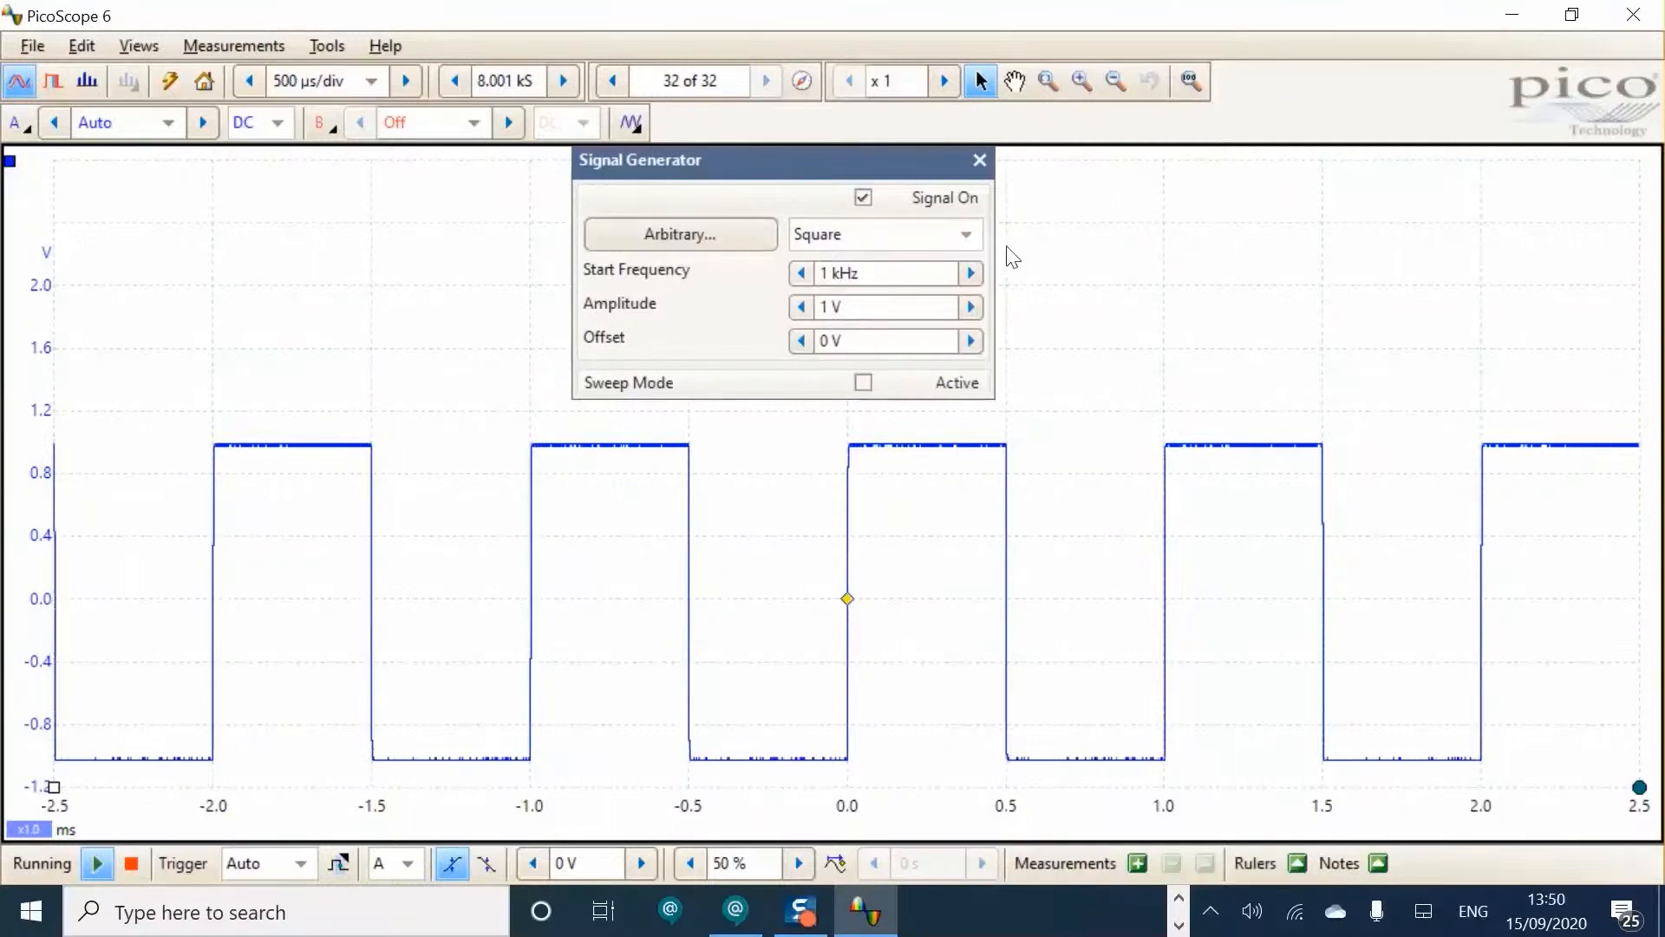
Switch the signal generator's wave type to Sine and back to Square.
click(975, 244)
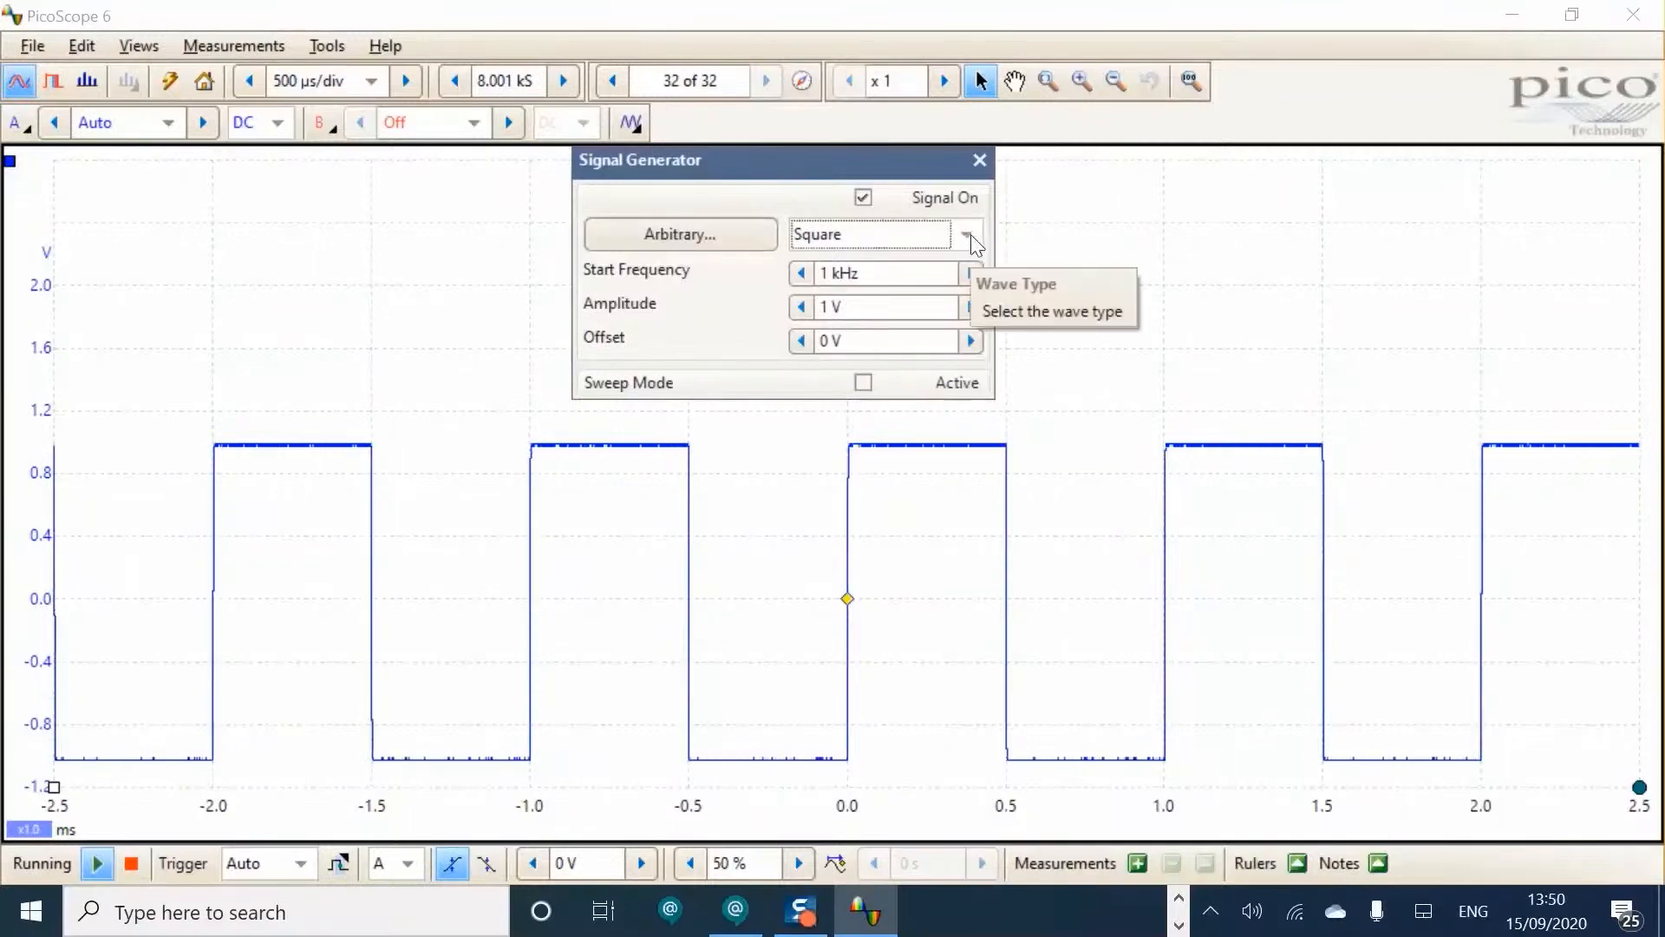
click(966, 235)
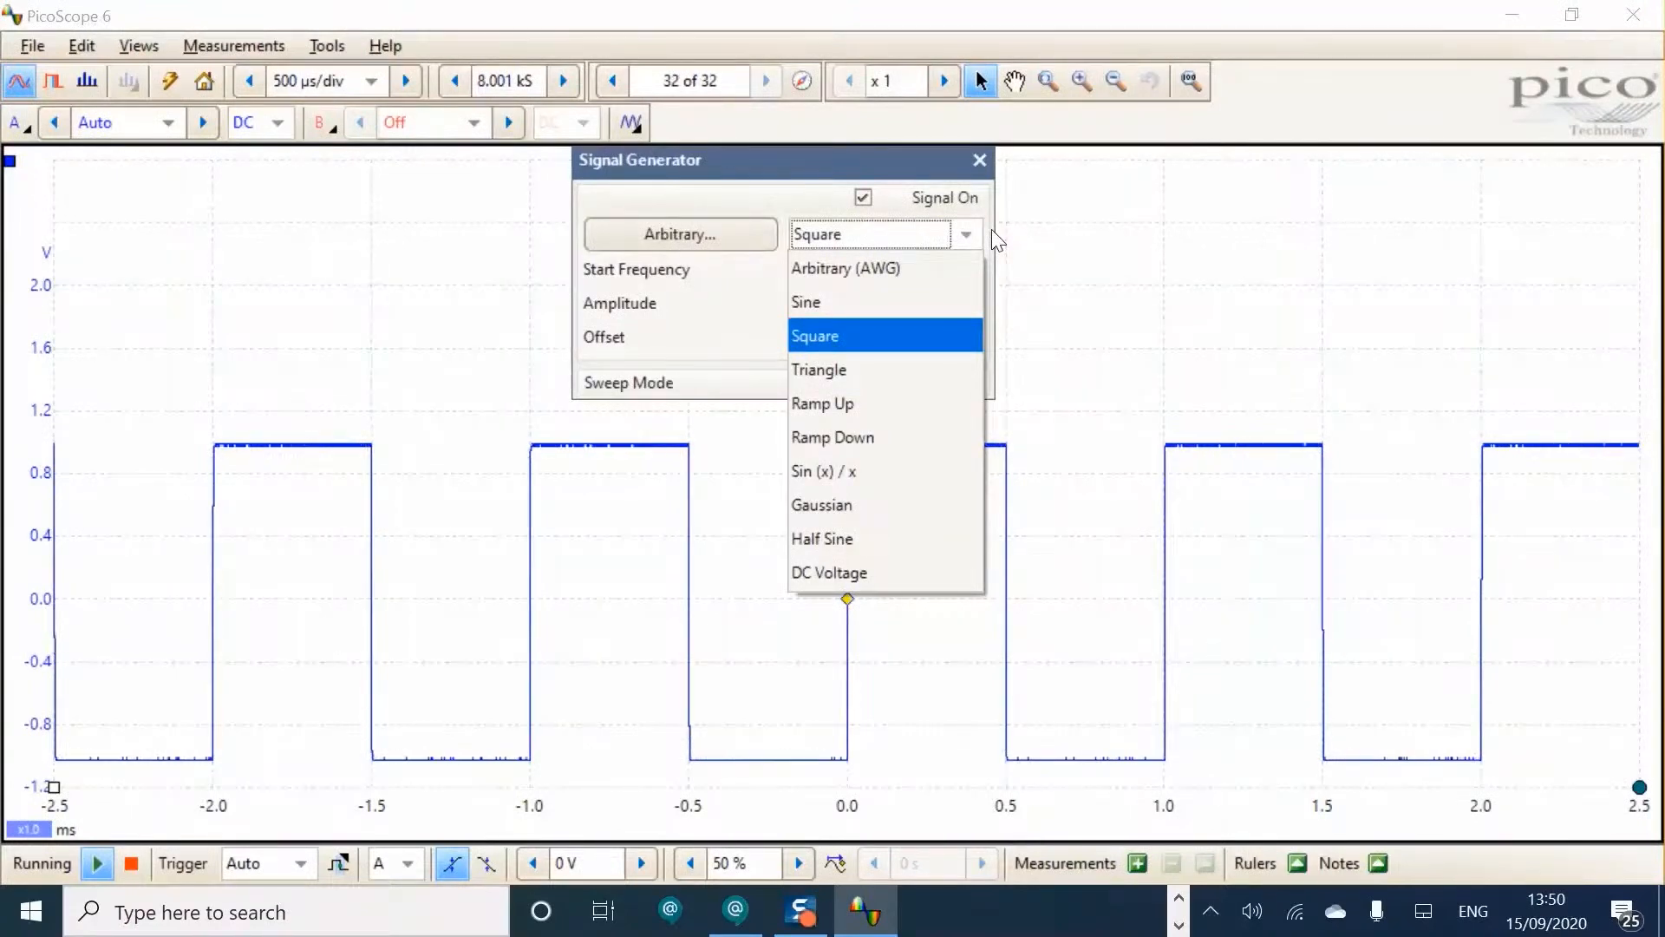
click(854, 304)
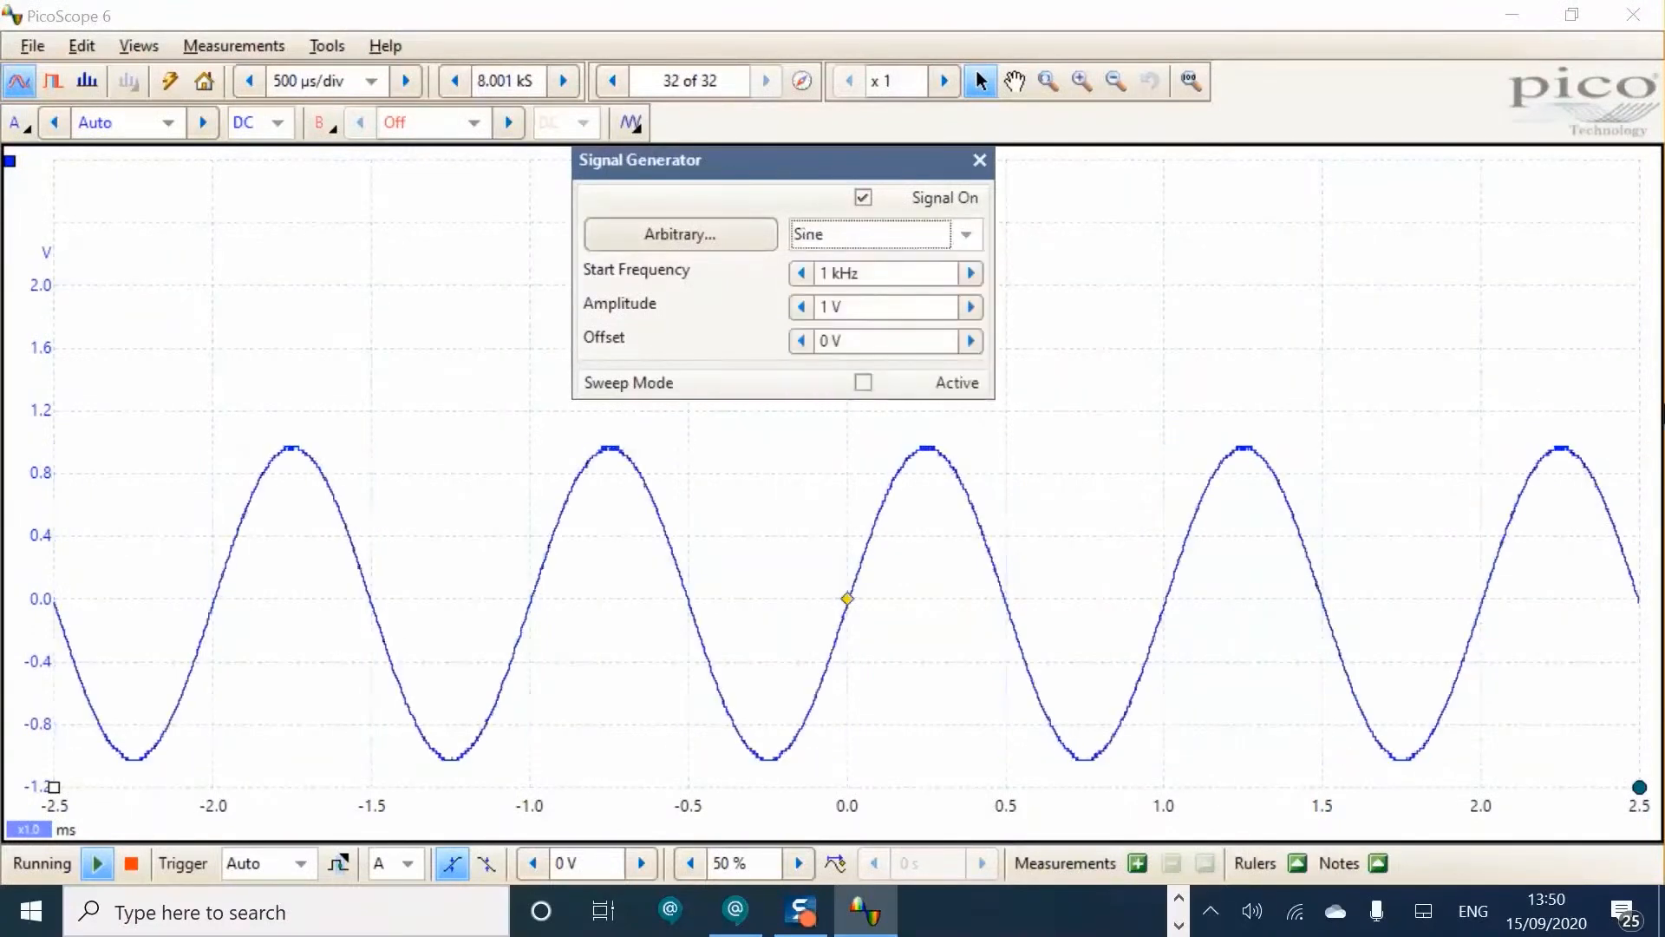
click(967, 236)
click(847, 337)
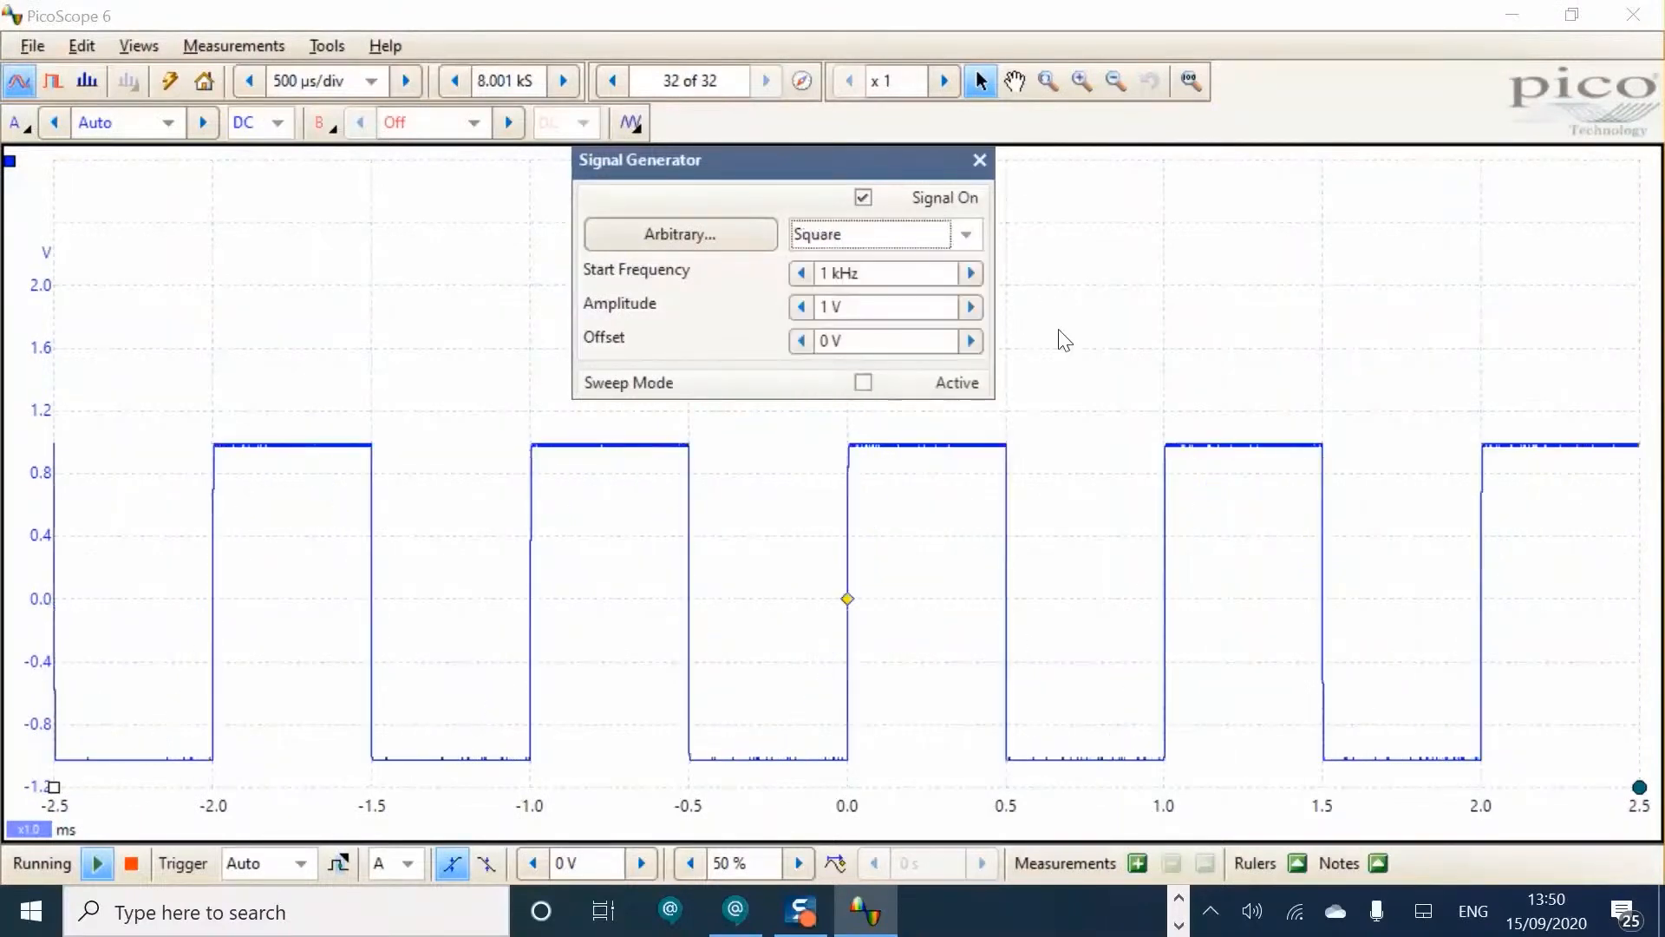
Output the Triangle, Ramp Up and Ramp Down wave types one after another from the signal generator.
click(957, 232)
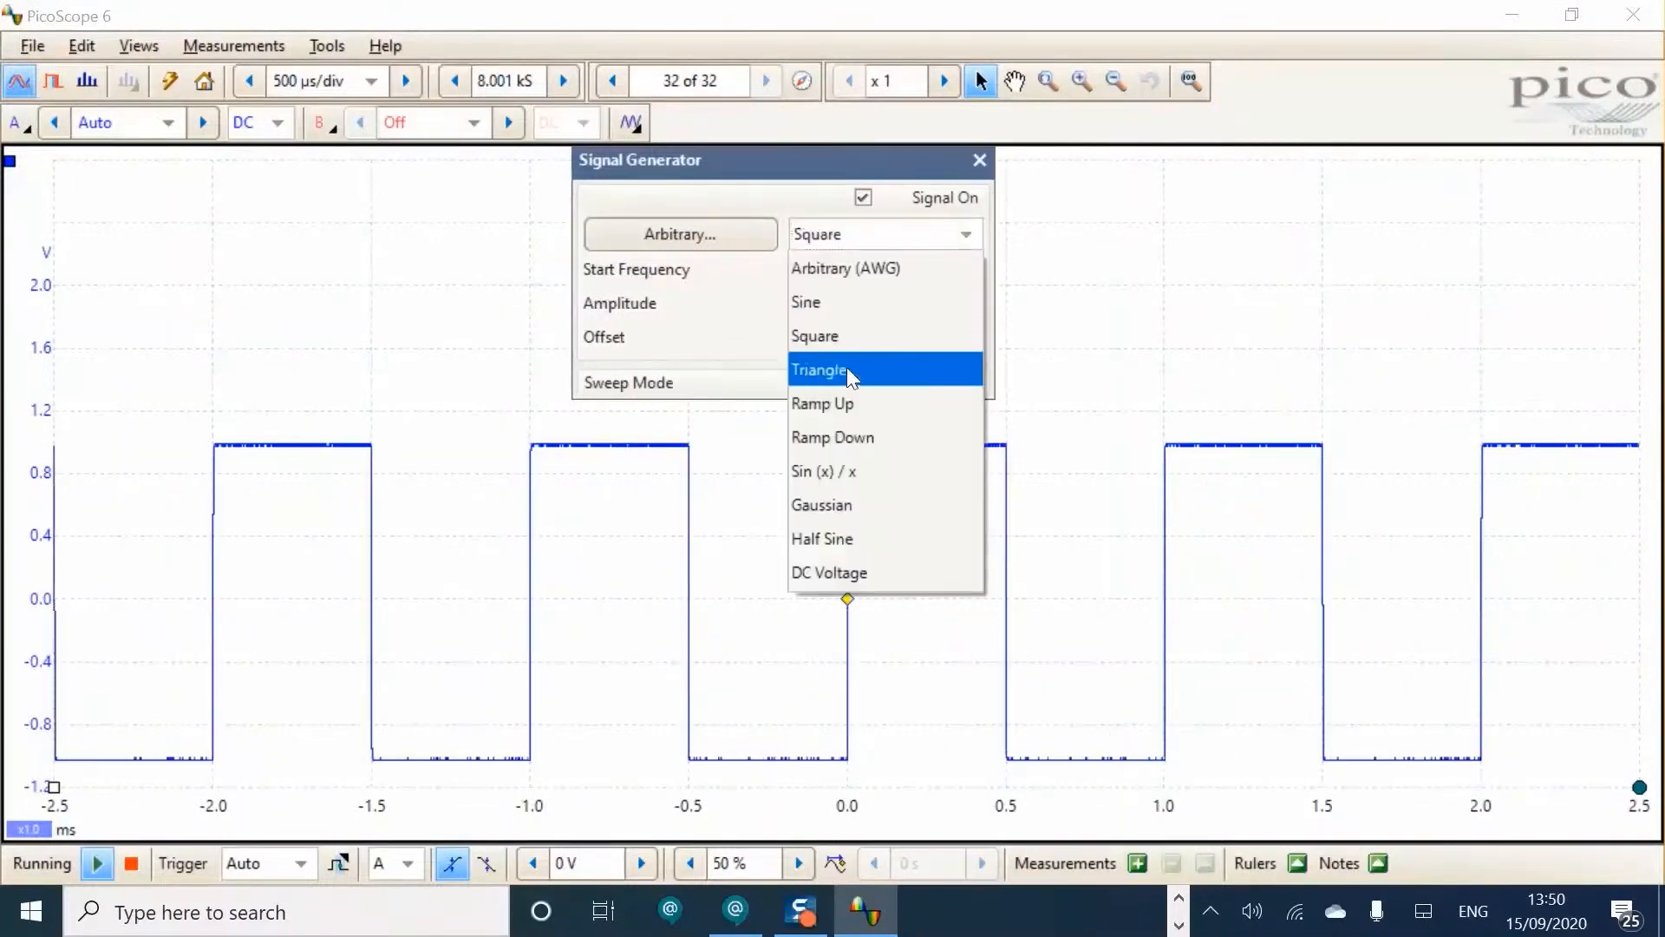
click(847, 369)
click(970, 232)
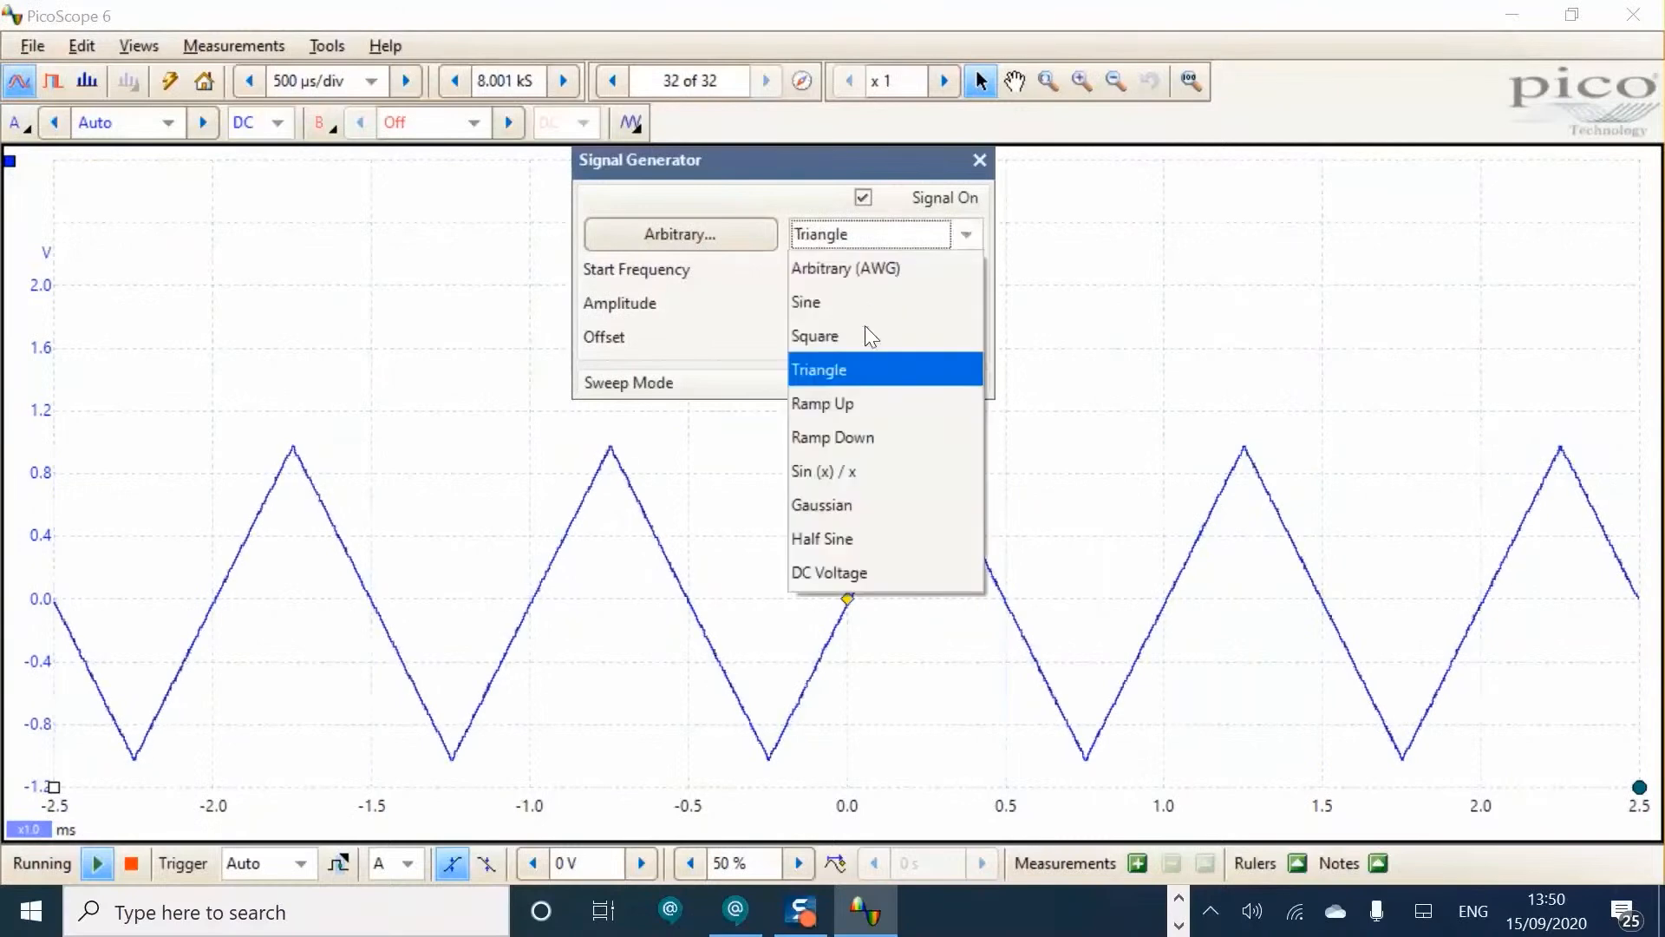
click(864, 401)
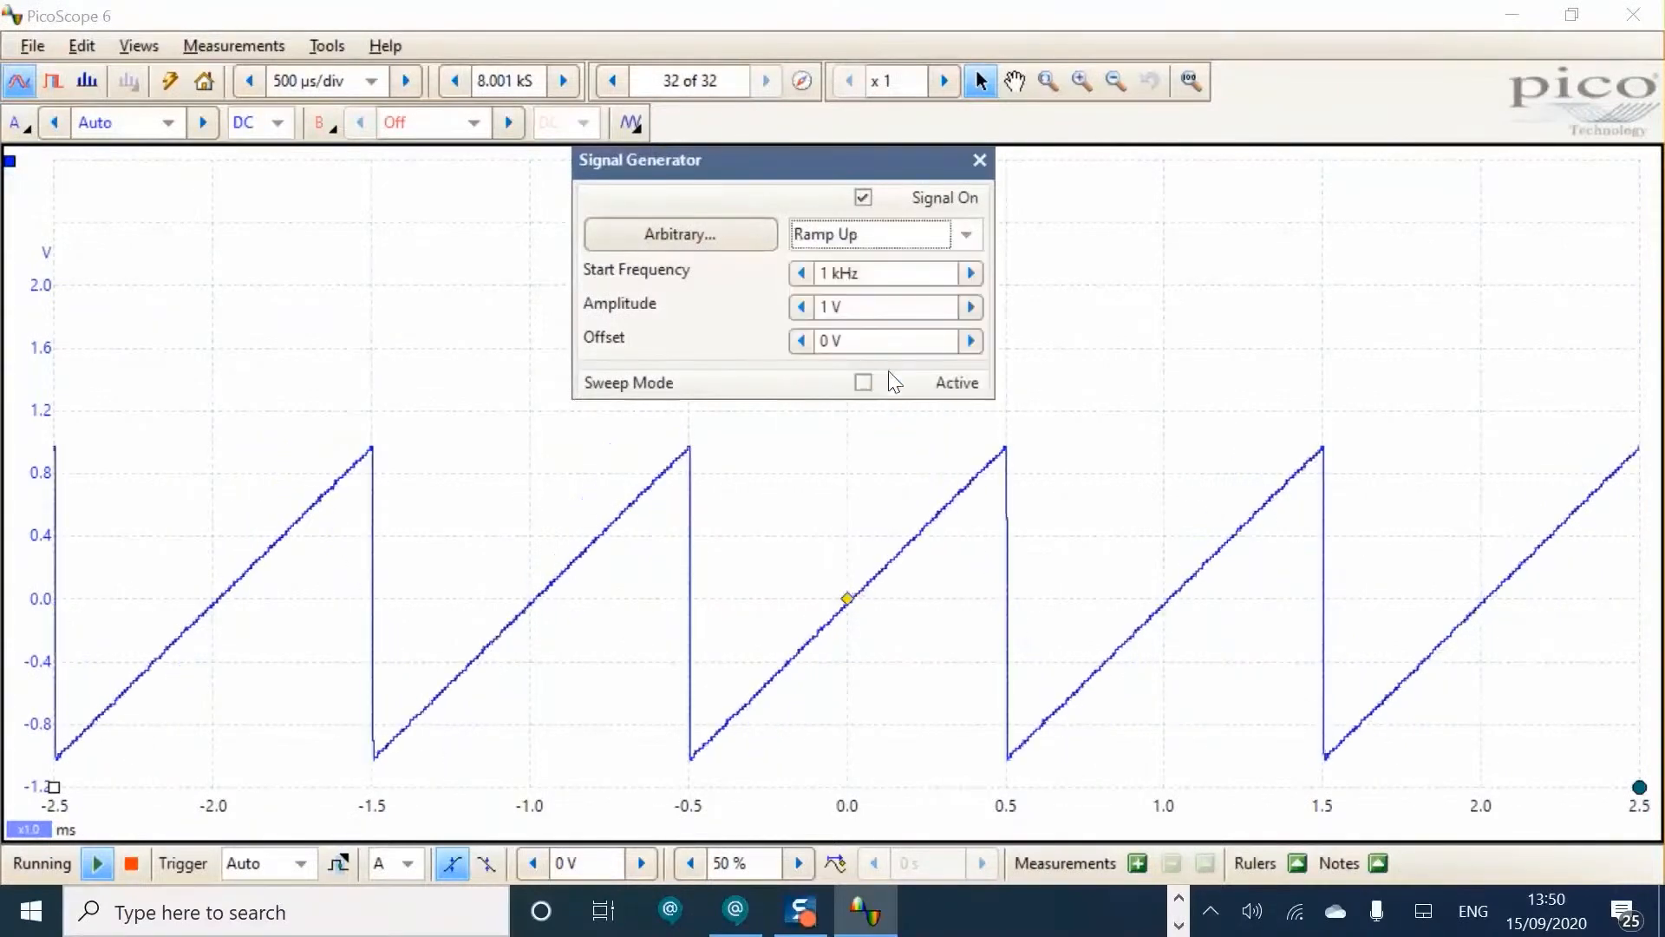
click(966, 234)
click(882, 436)
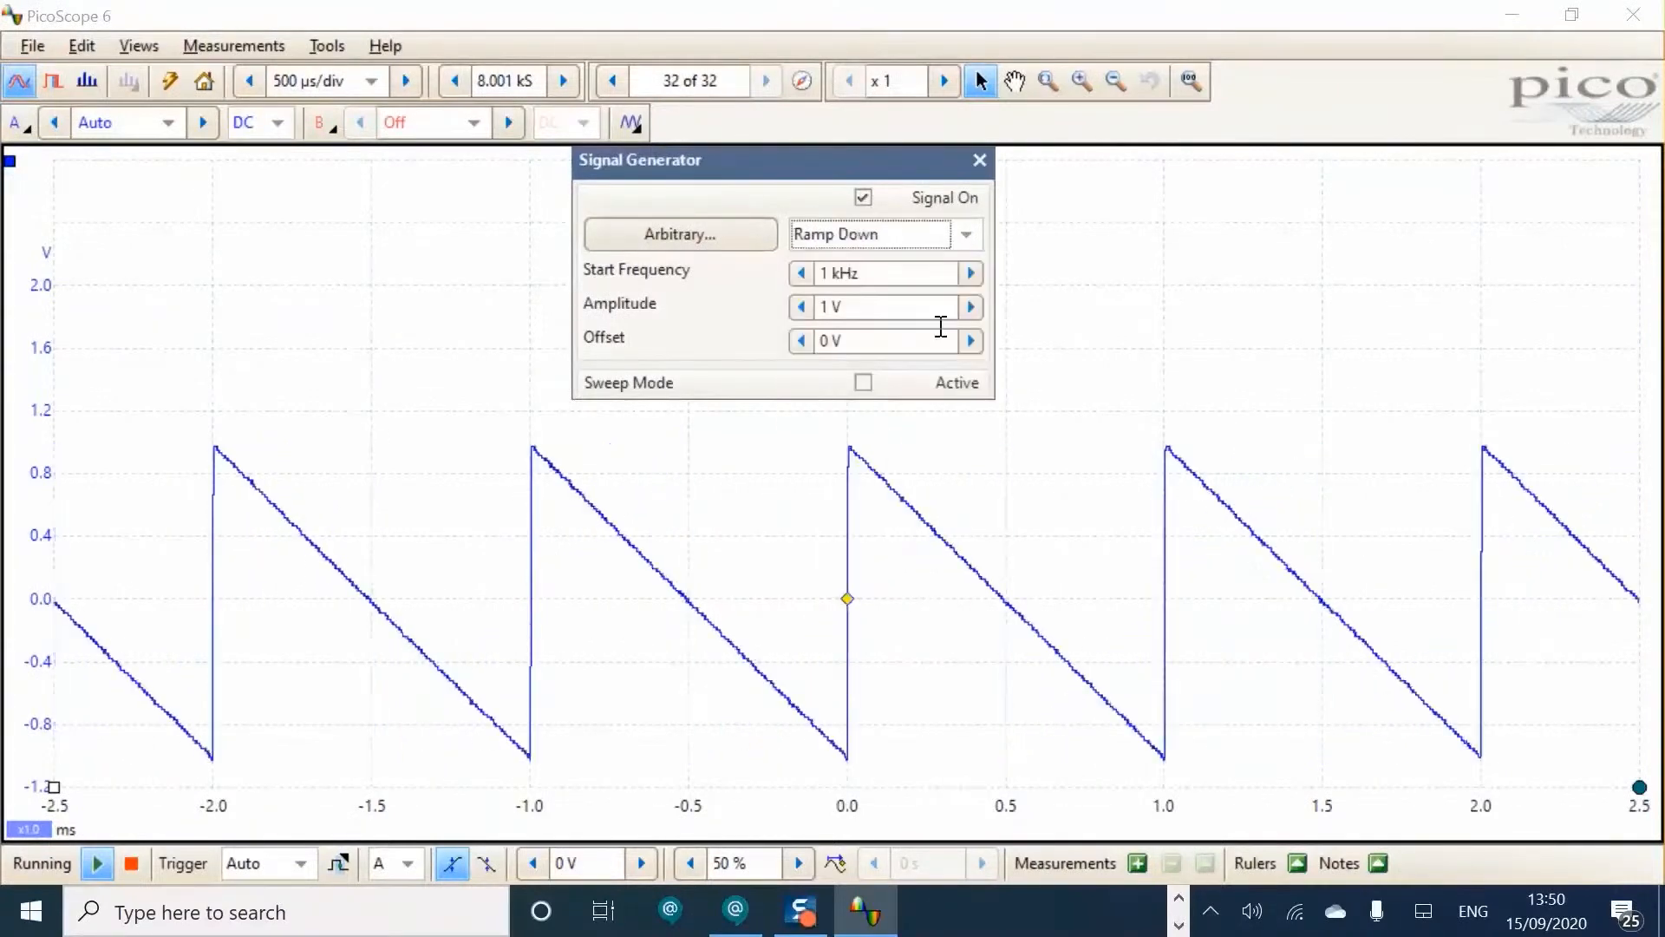
Set the wave type to Sin (x) / x and raise the trigger level to about 385 mV.
click(968, 236)
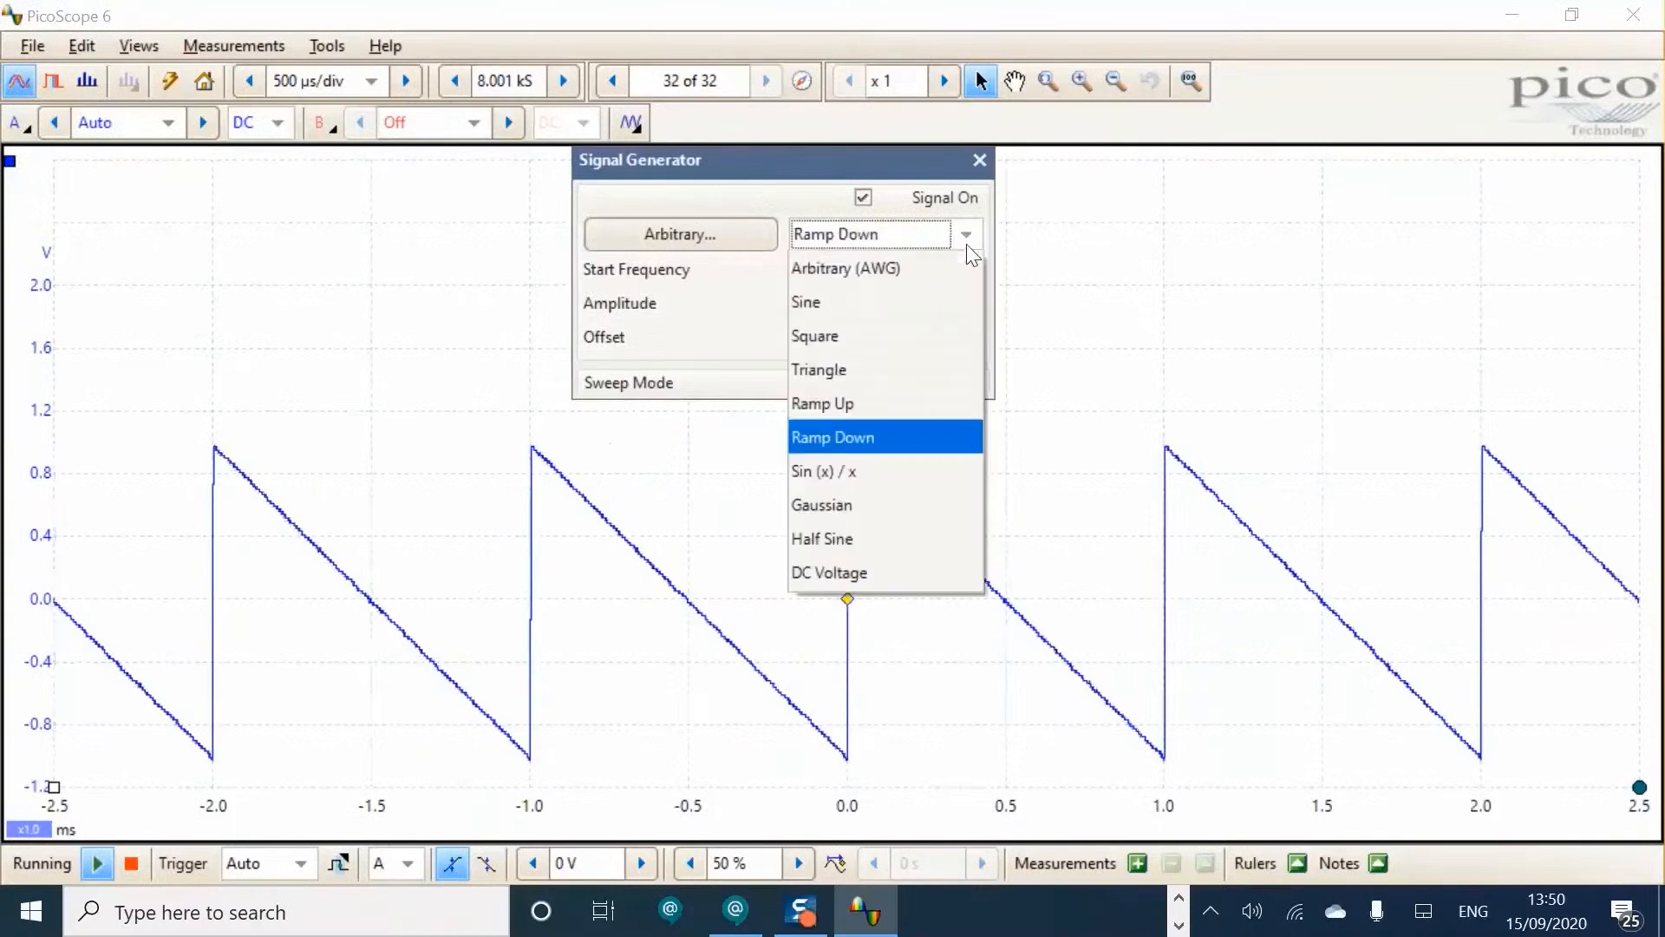
click(846, 471)
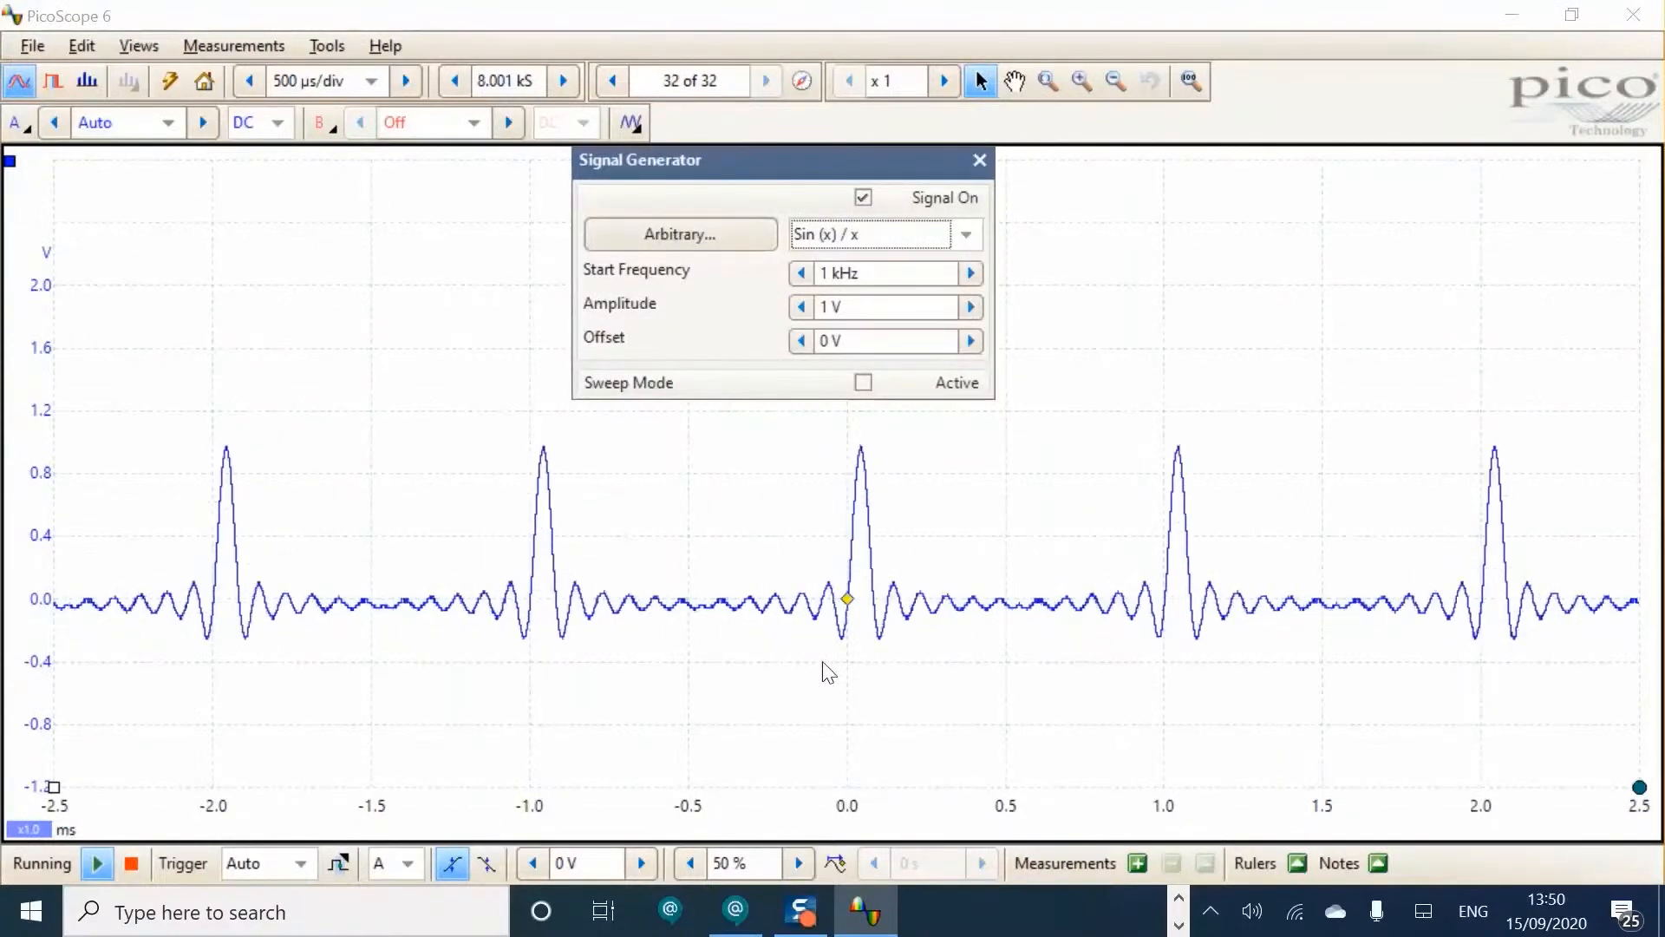
click(846, 599)
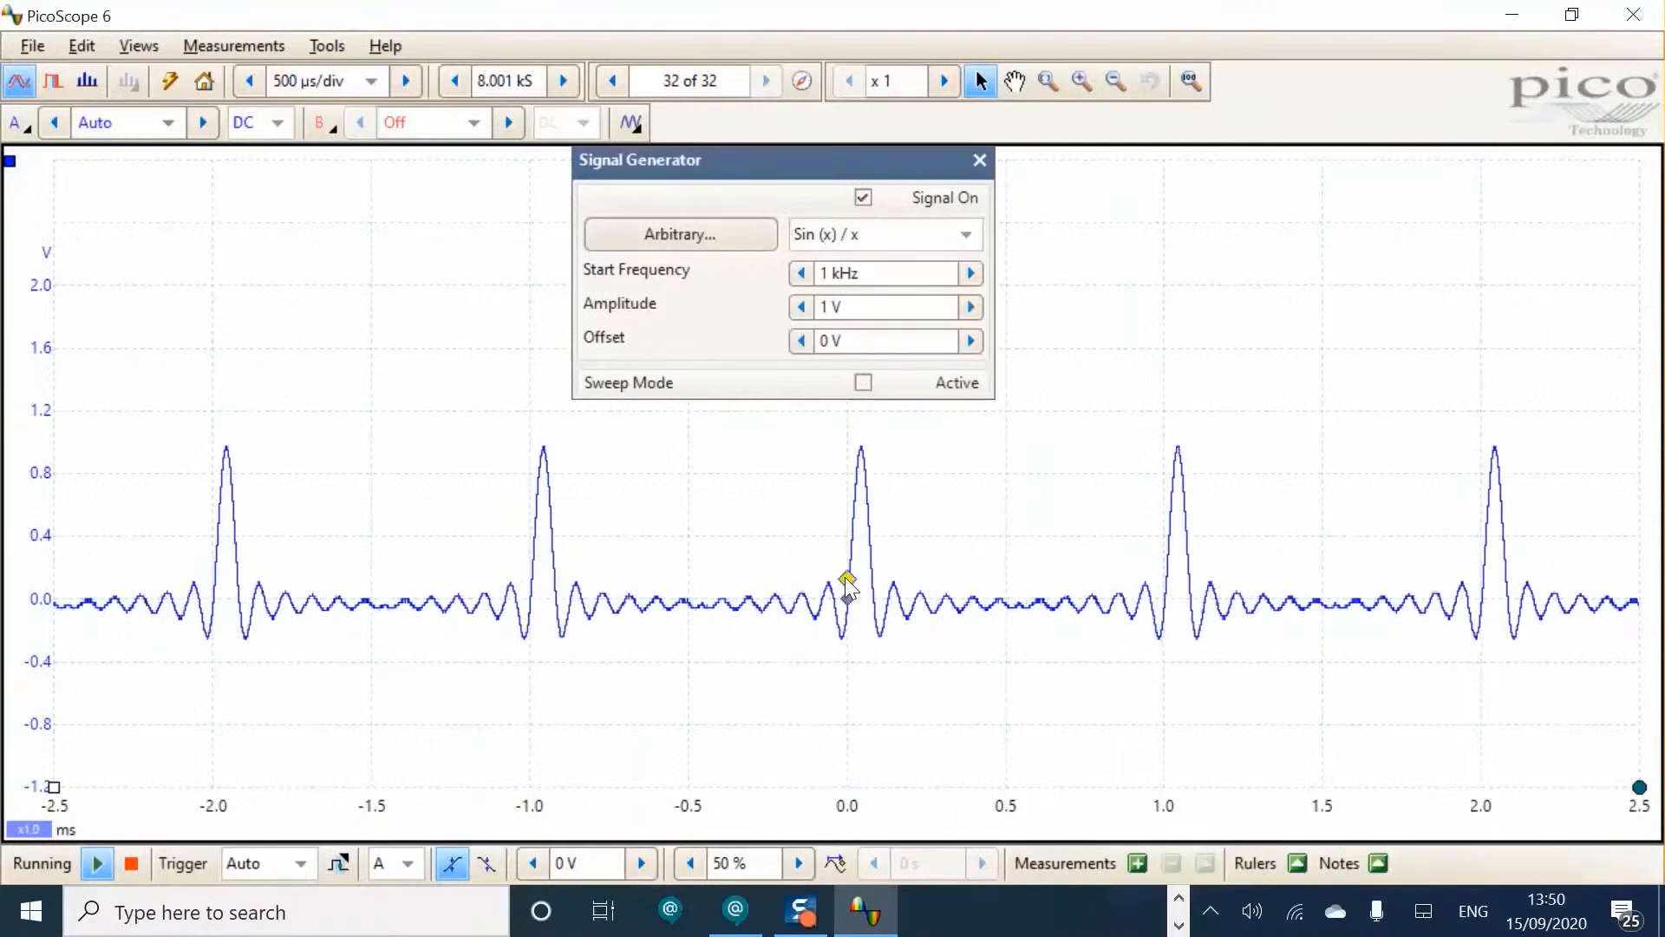
drag(846, 540, 847, 539)
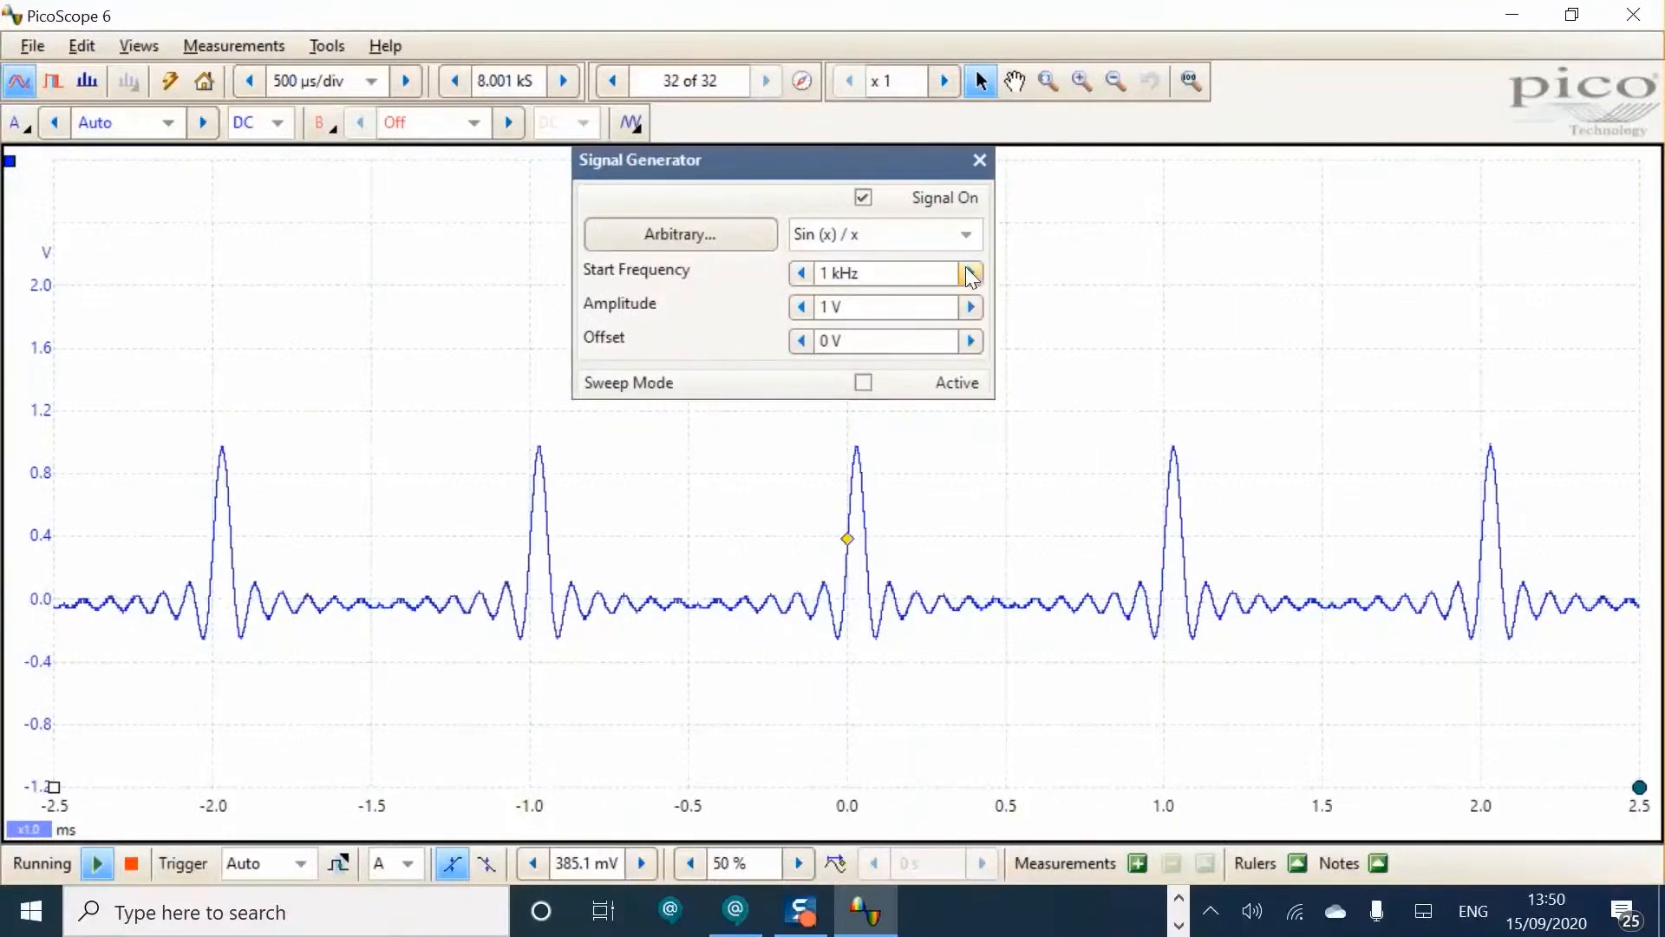
Output the Gaussian, Half Sine and DC Voltage wave types one after another from the signal generator.
click(966, 236)
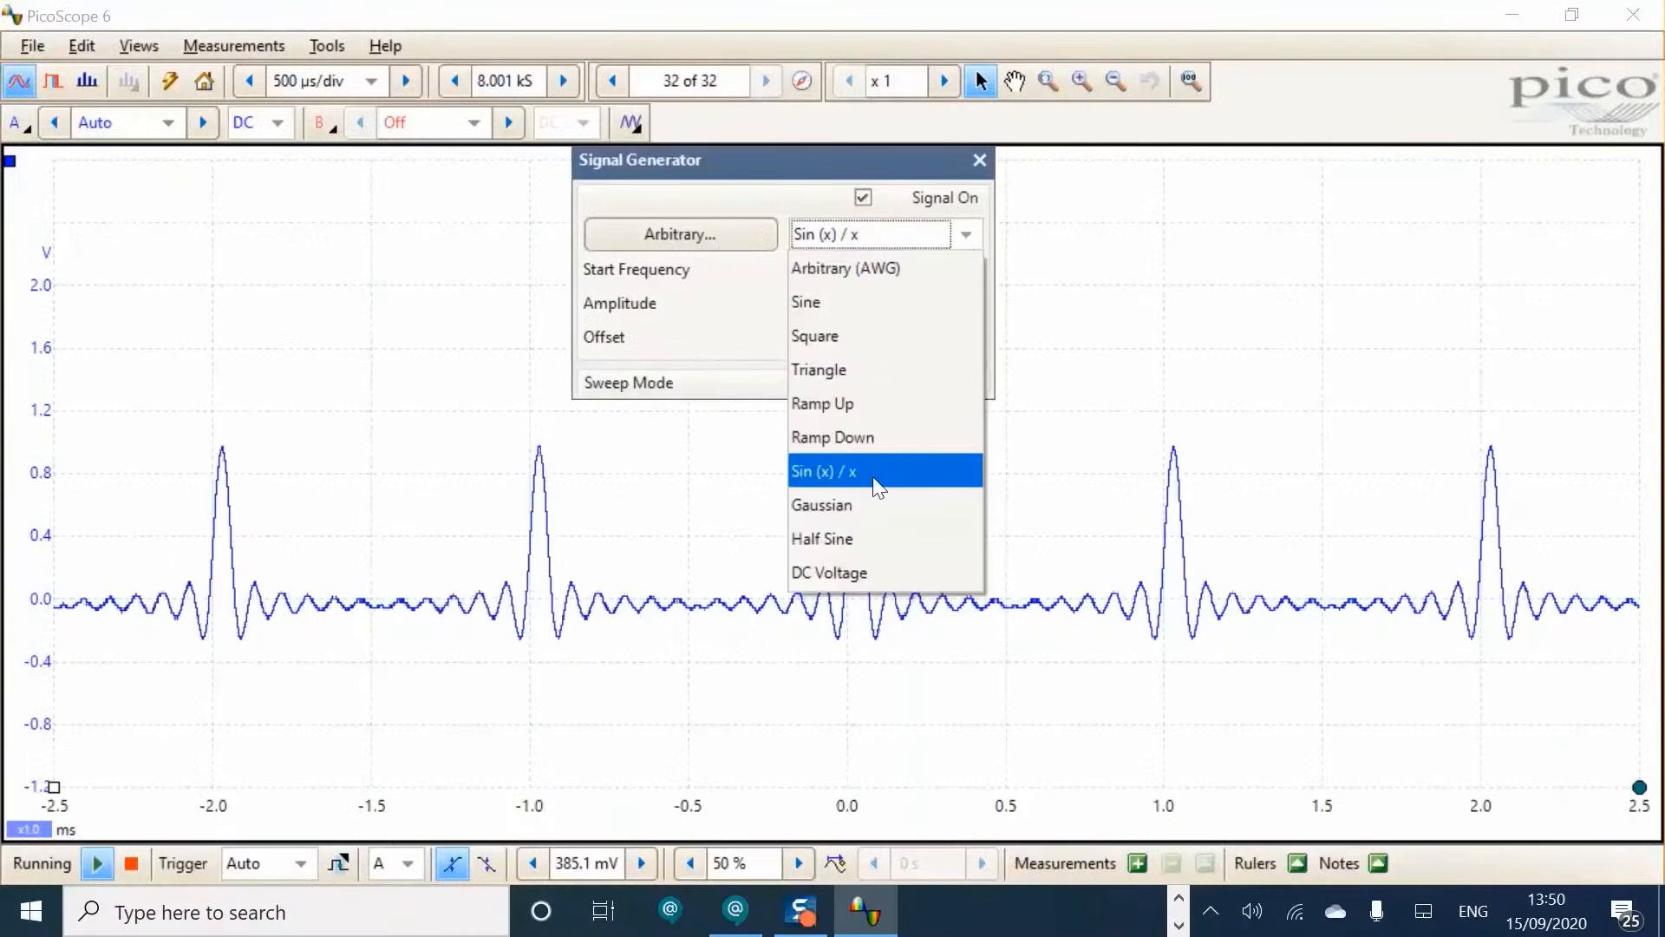
click(866, 506)
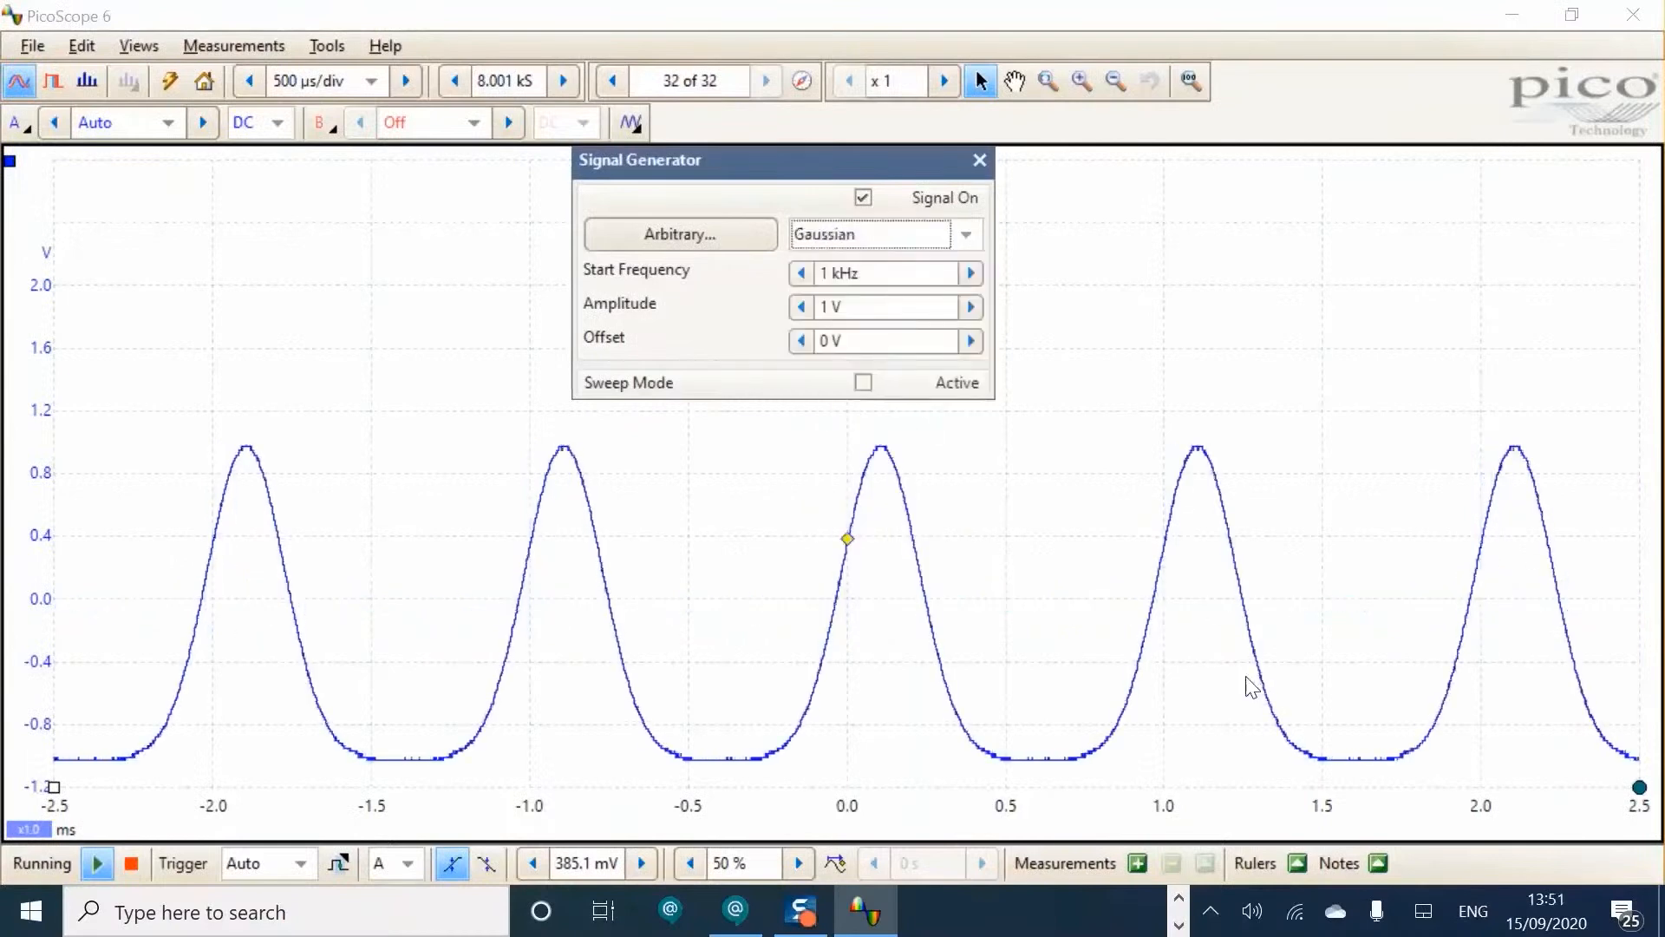
click(966, 231)
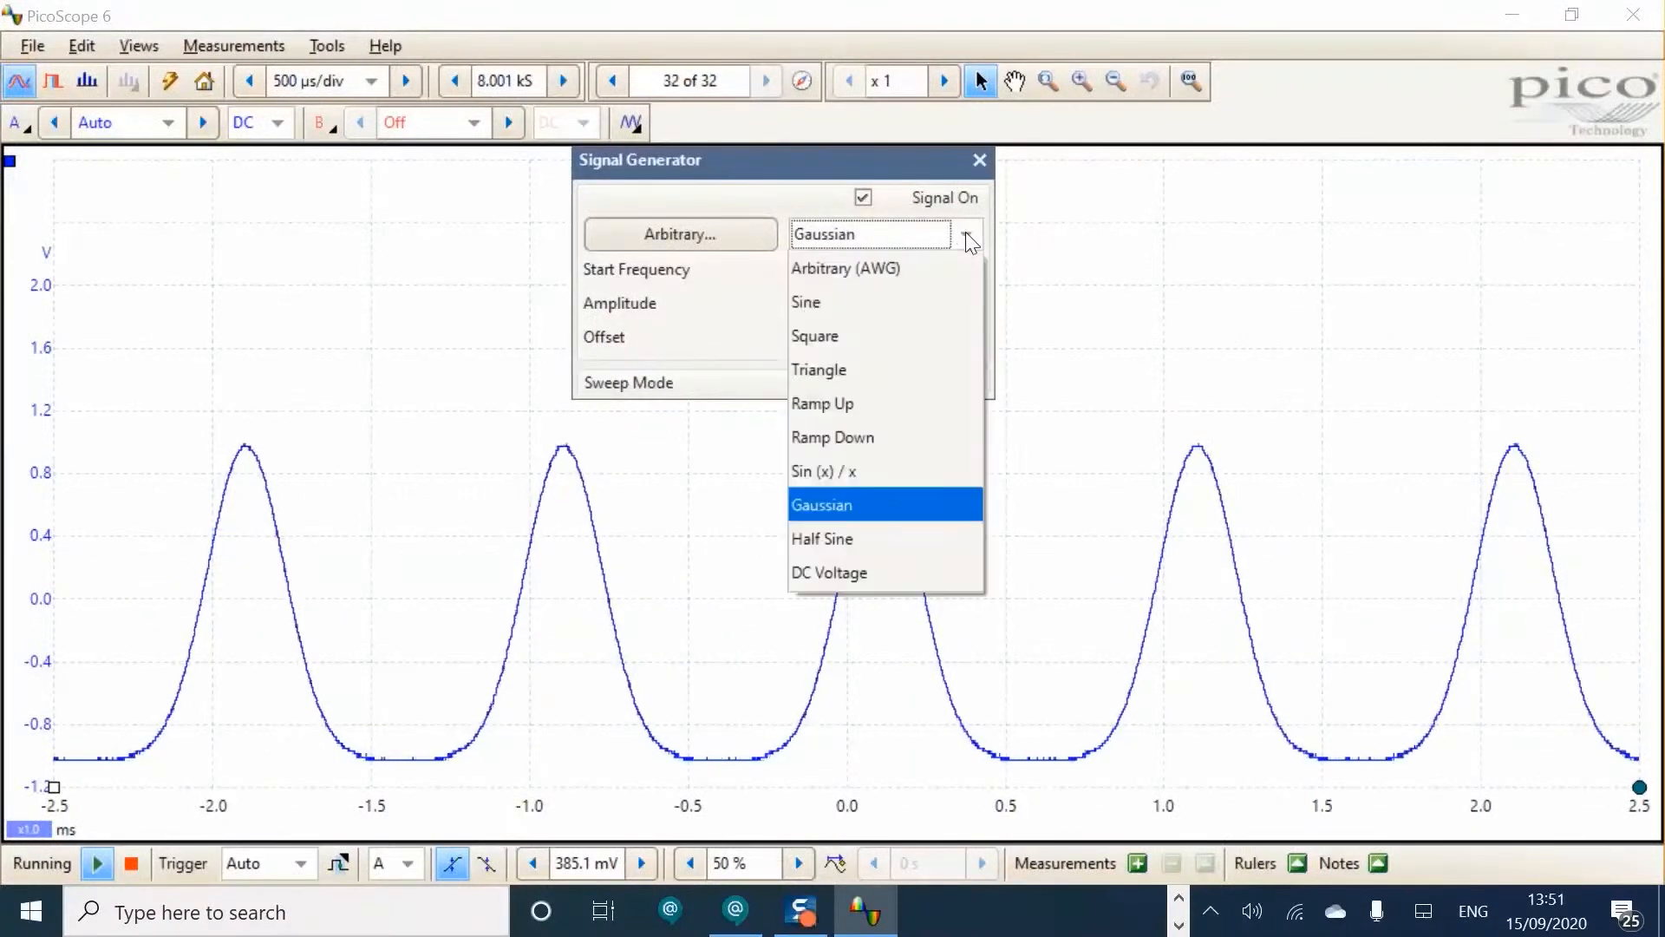
click(833, 542)
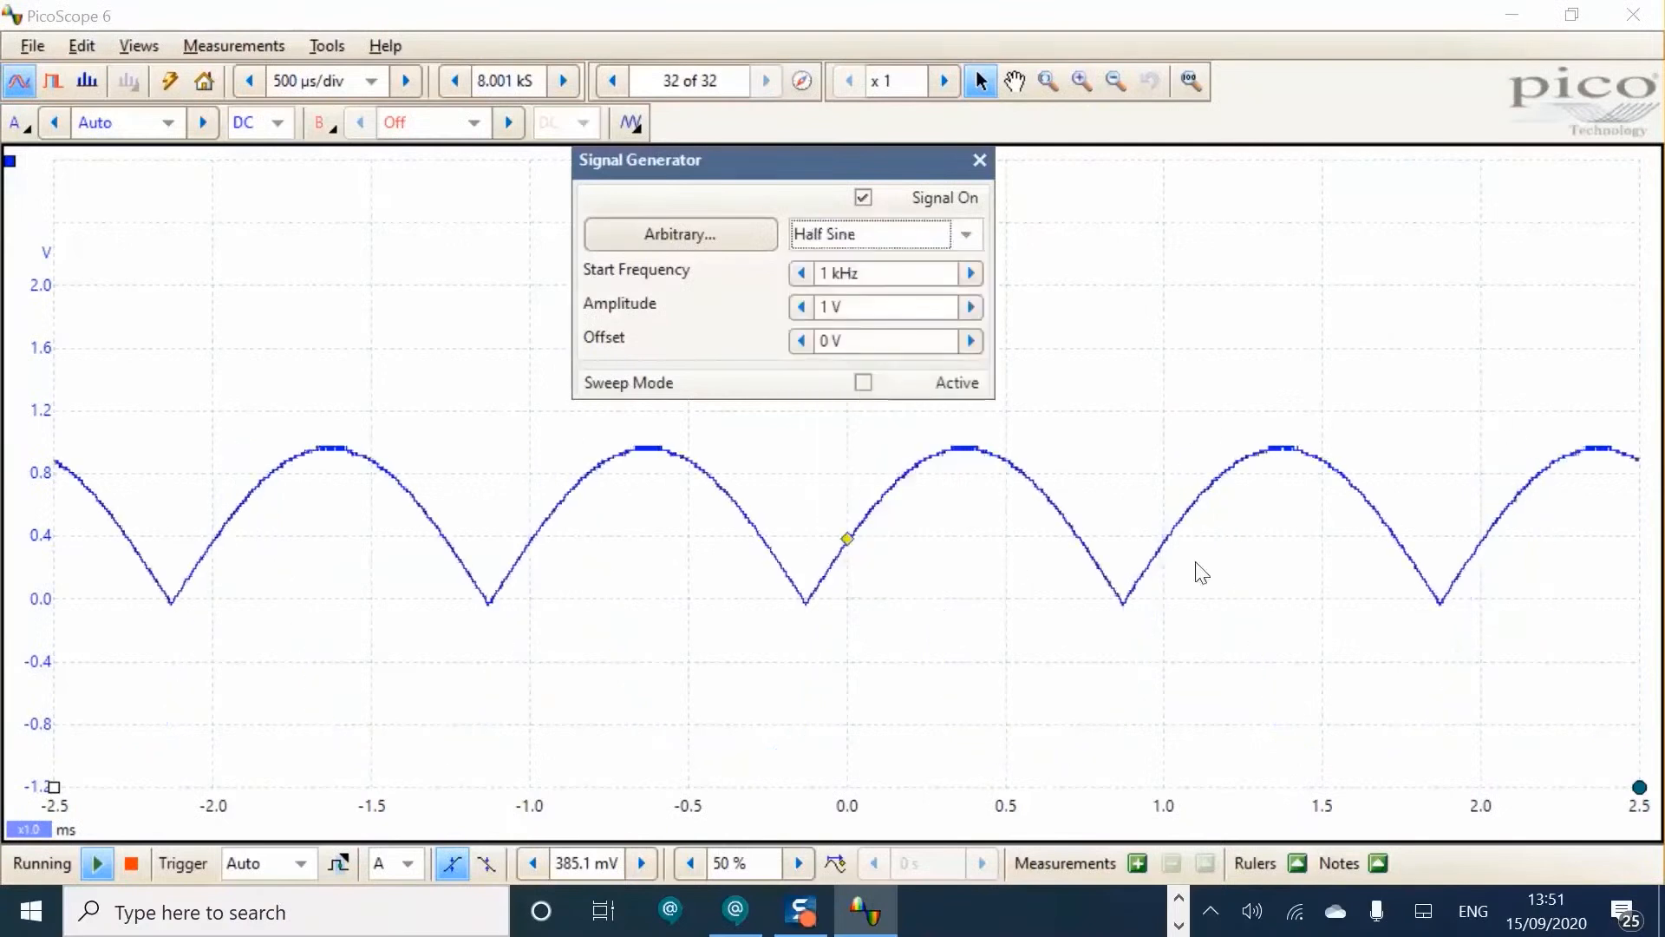
click(975, 238)
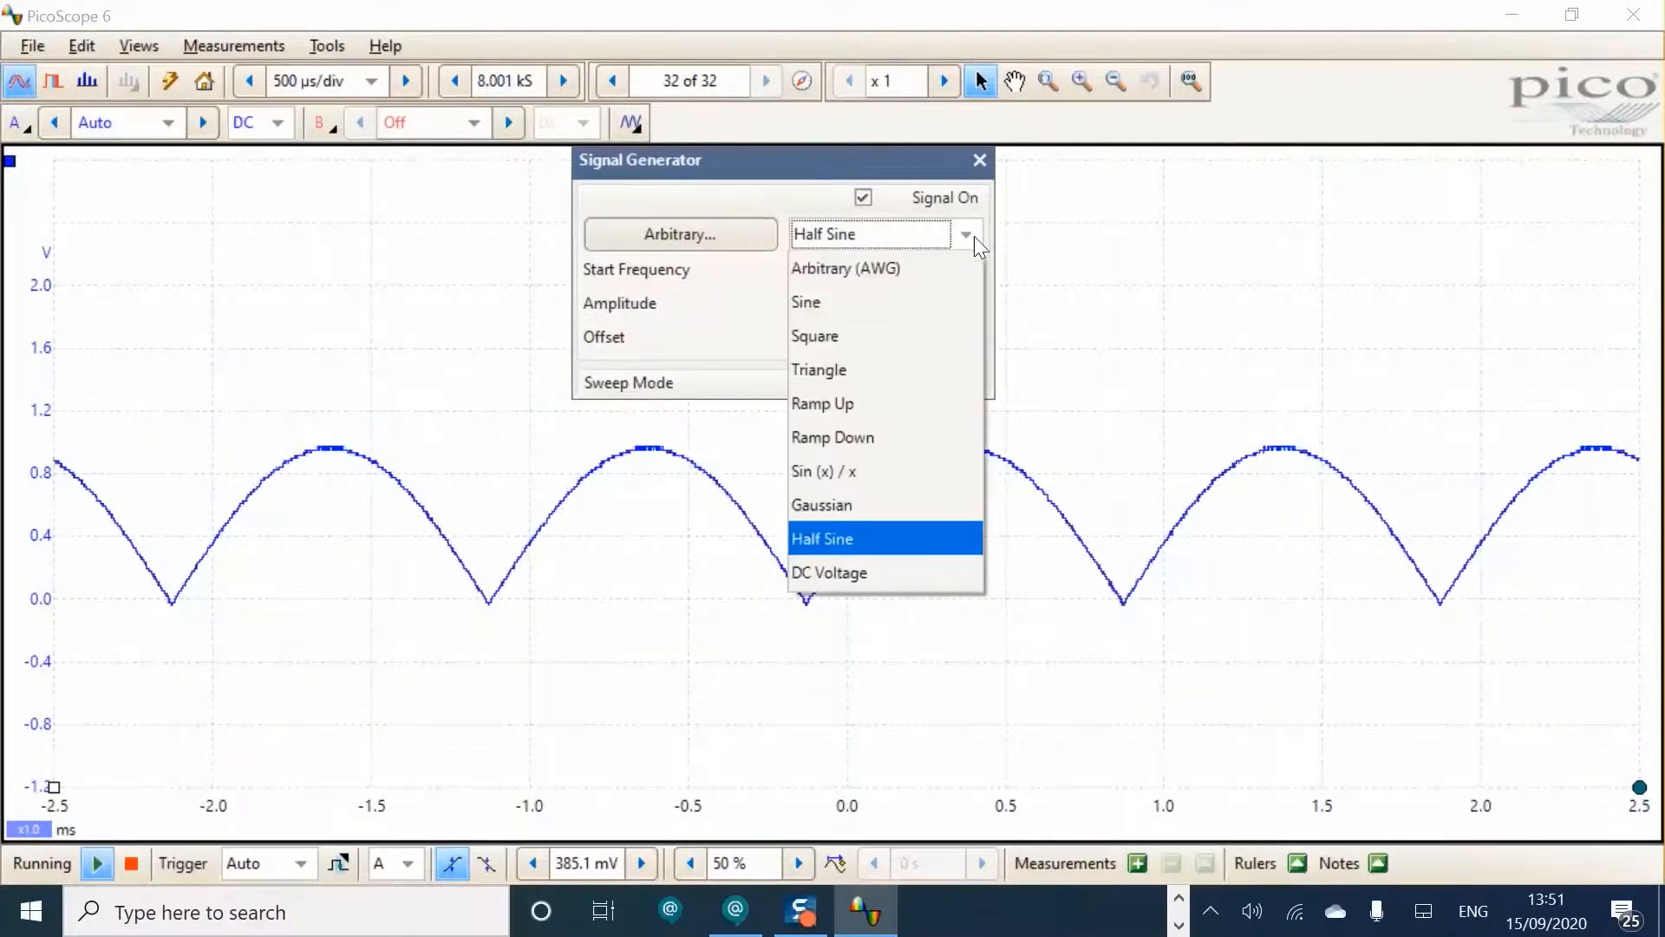
click(892, 574)
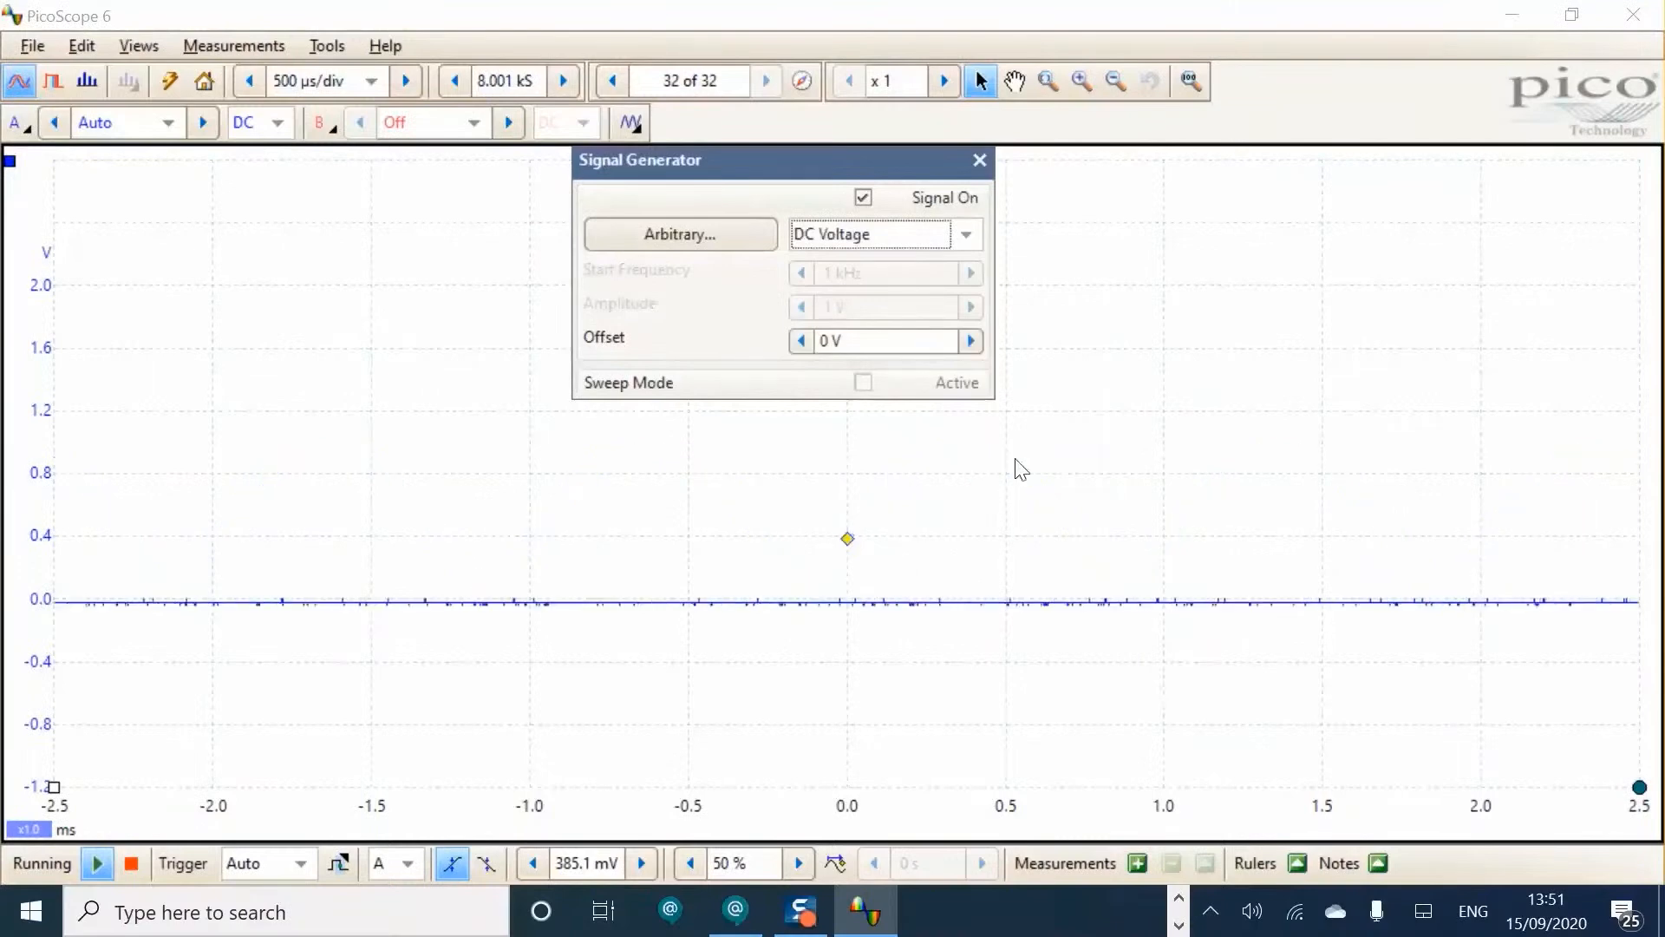
Set the wave type to Sine and activate sweep mode with a stop frequency of 20 kHz.
click(966, 235)
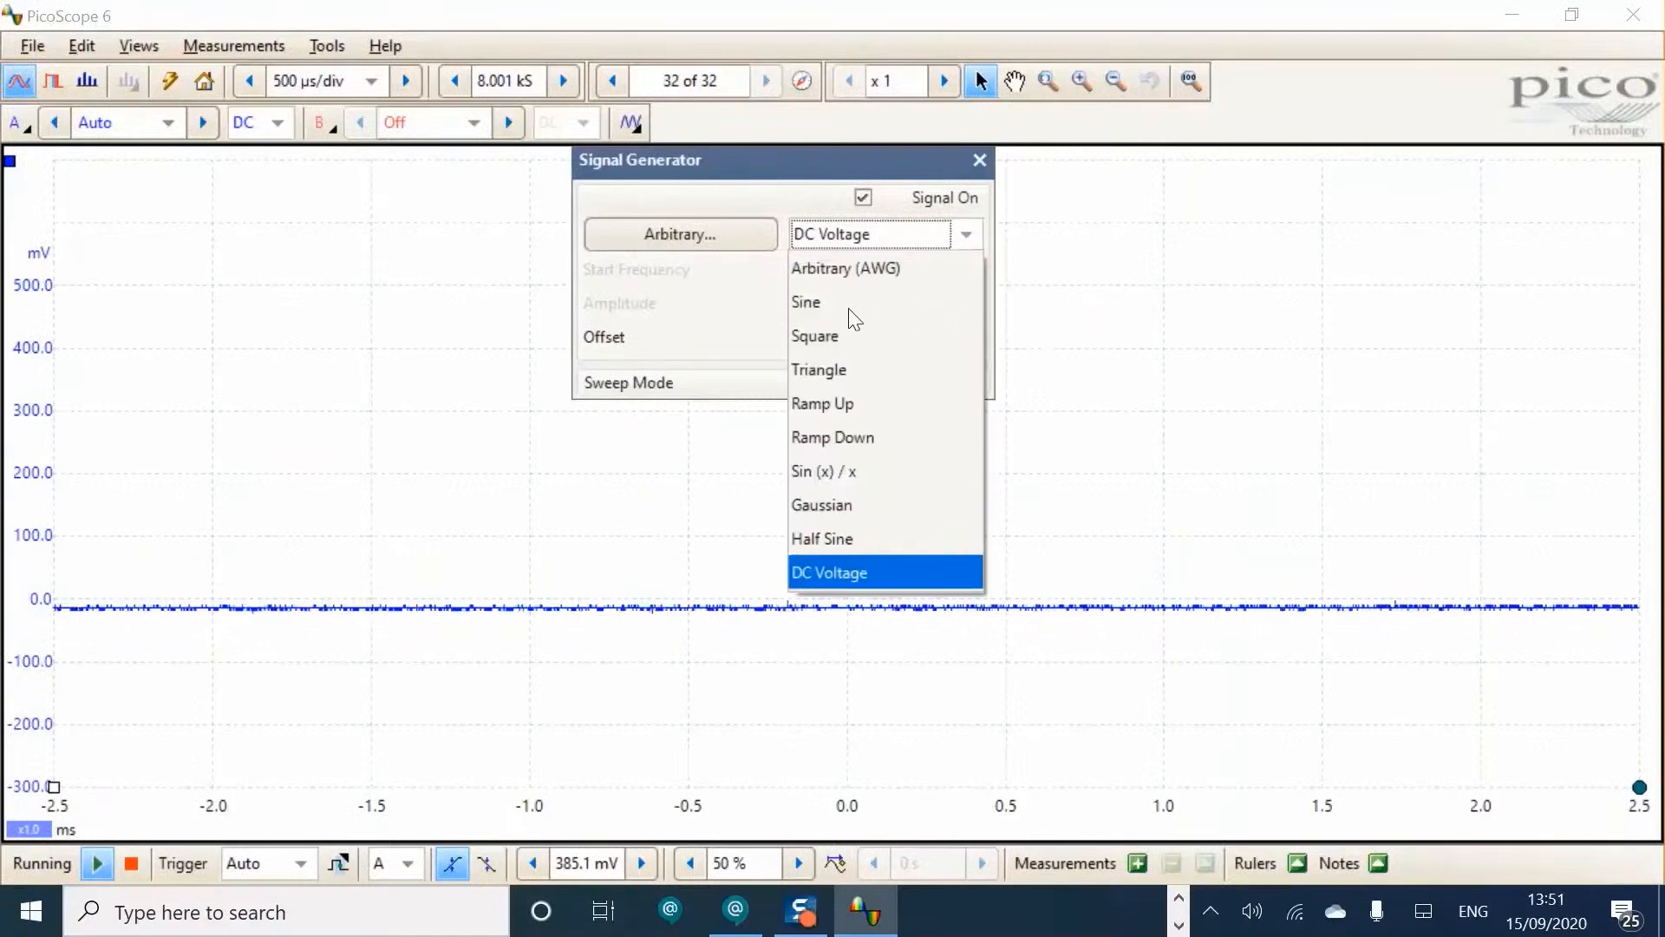
click(807, 302)
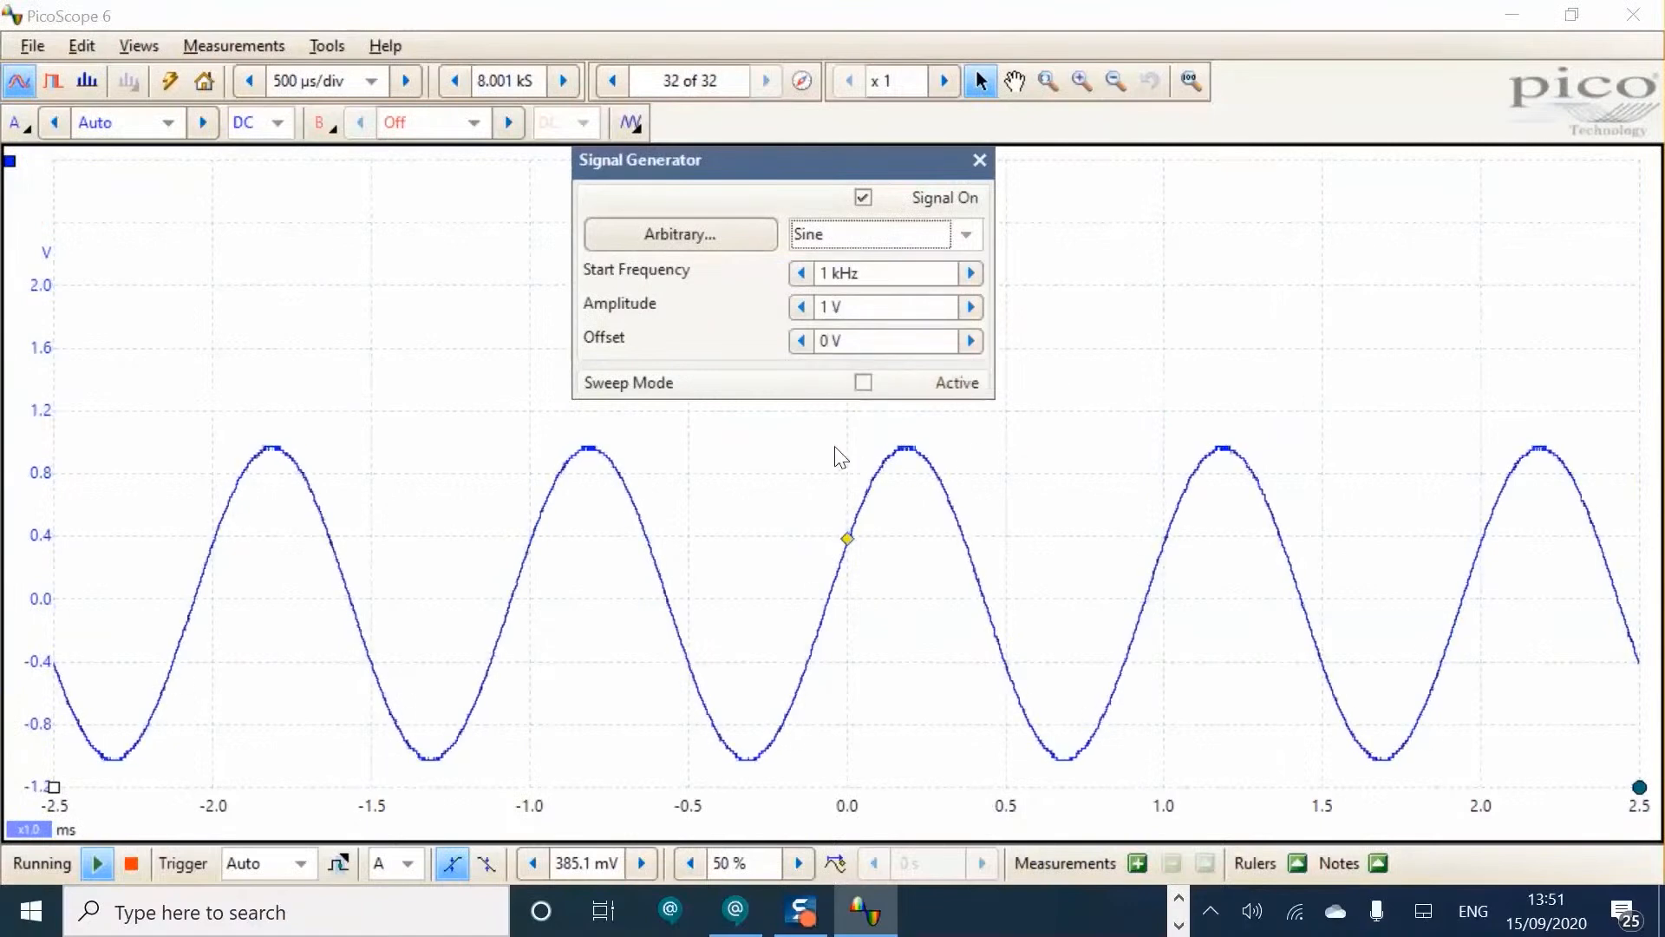
click(863, 382)
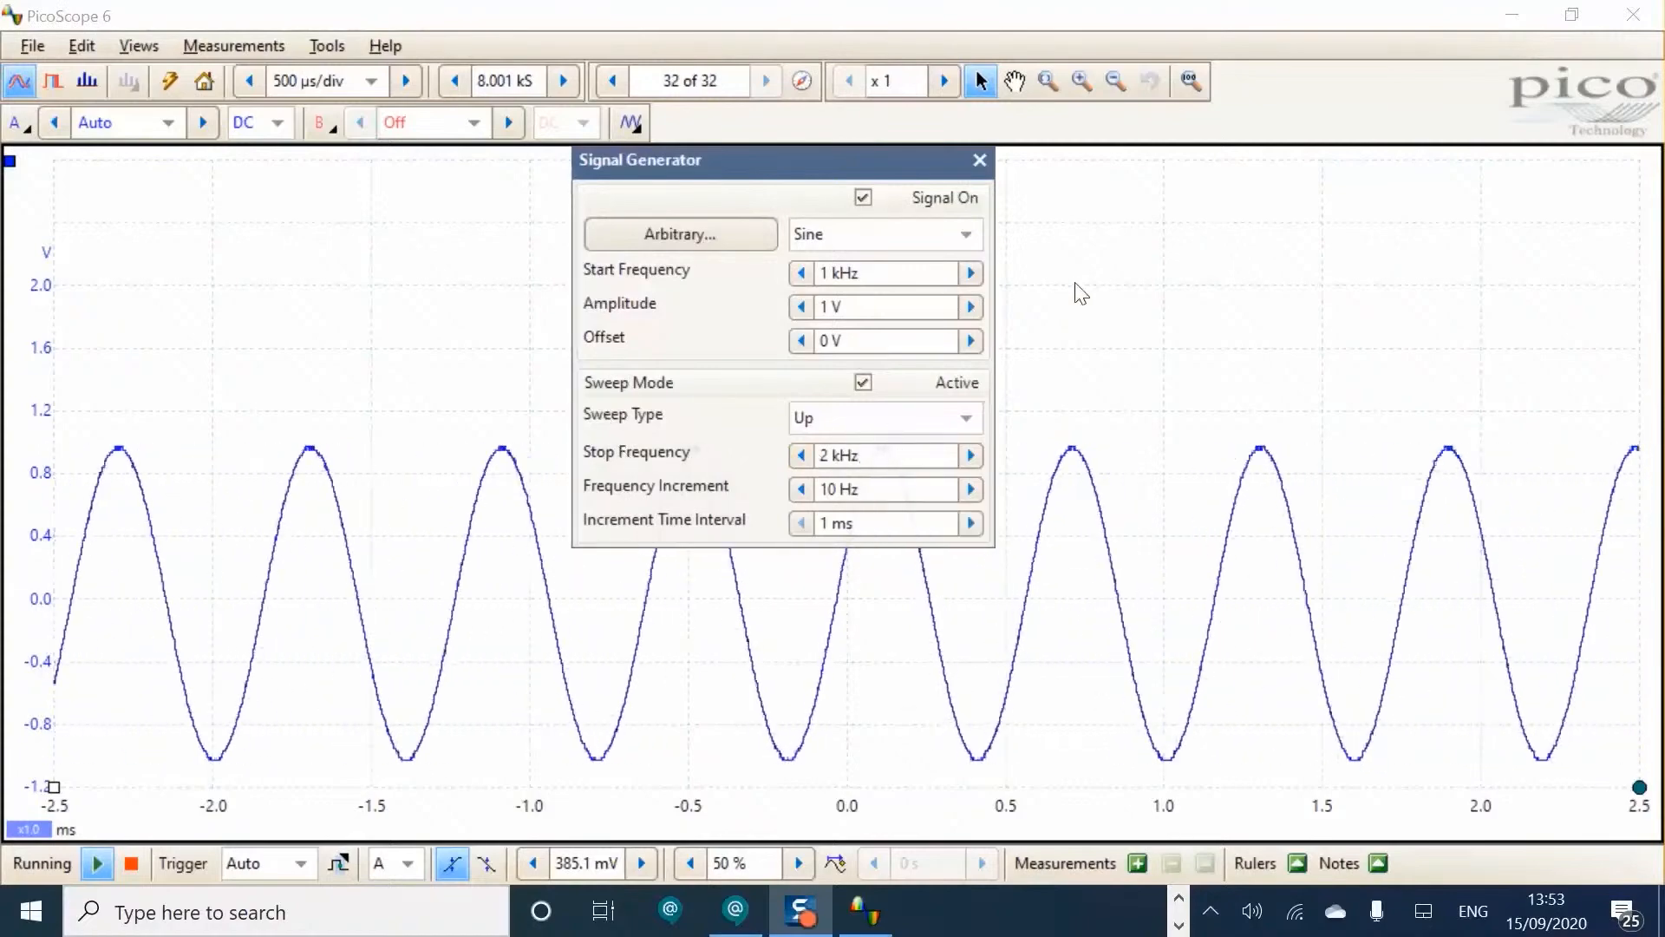
click(971, 457)
click(972, 457)
click(971, 457)
click(972, 457)
click(972, 457)
click(971, 457)
click(971, 457)
click(972, 458)
click(972, 457)
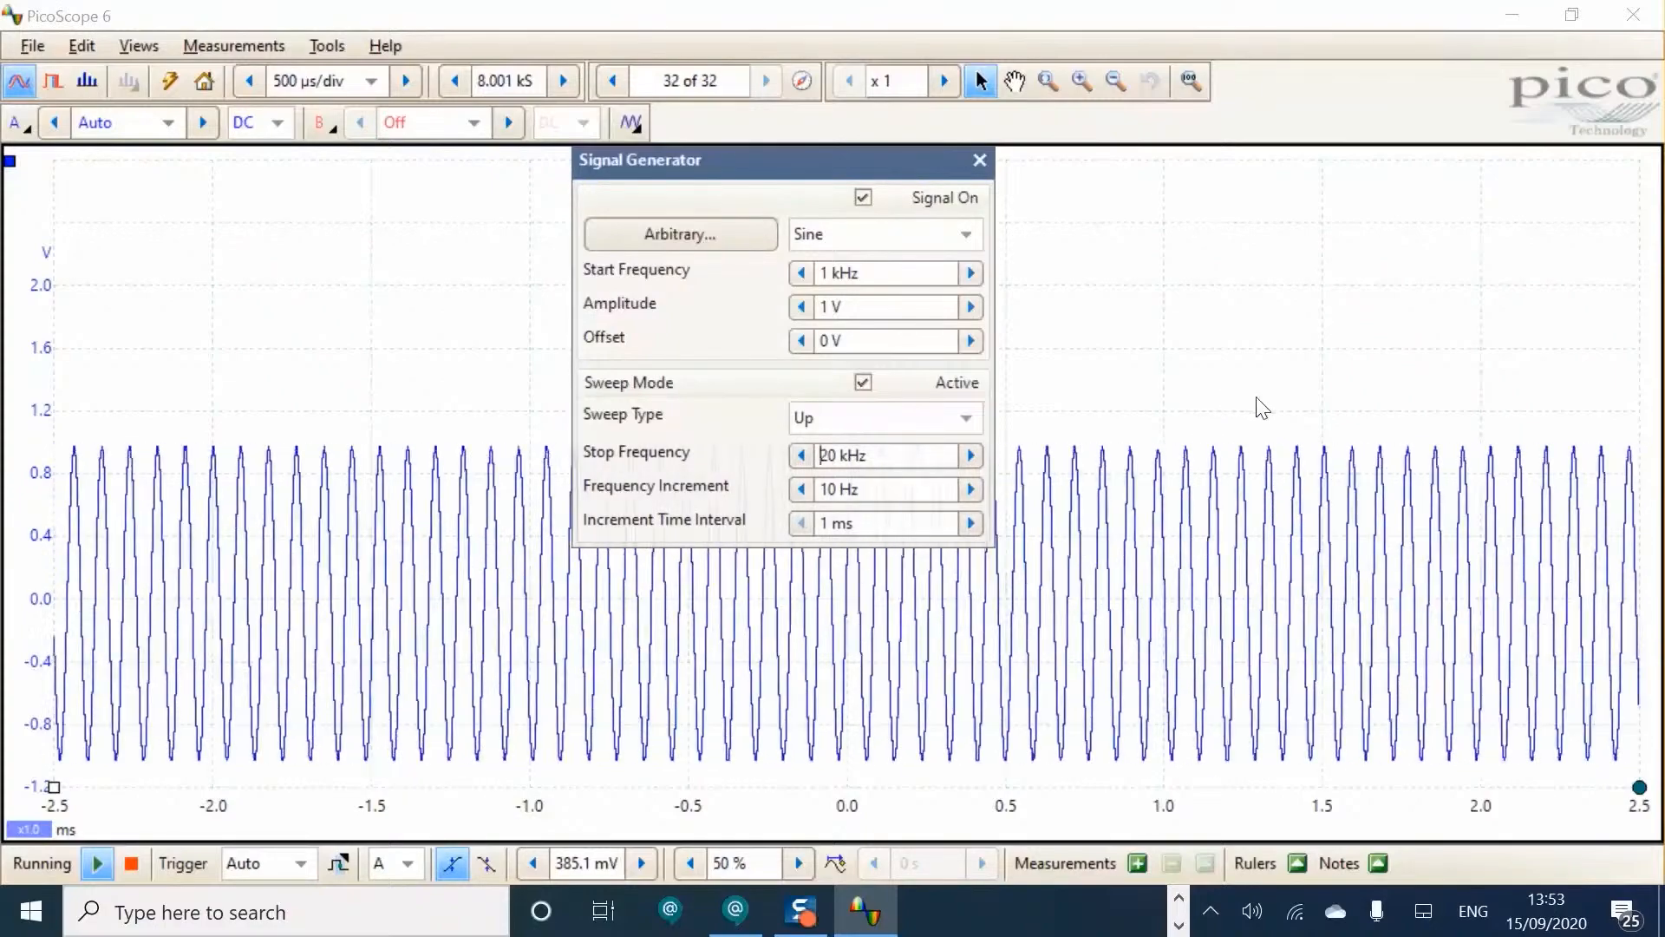
Move the signal generator window aside to uncover the trace and set the sweep type to Up Down.
drag(784, 158, 1314, 164)
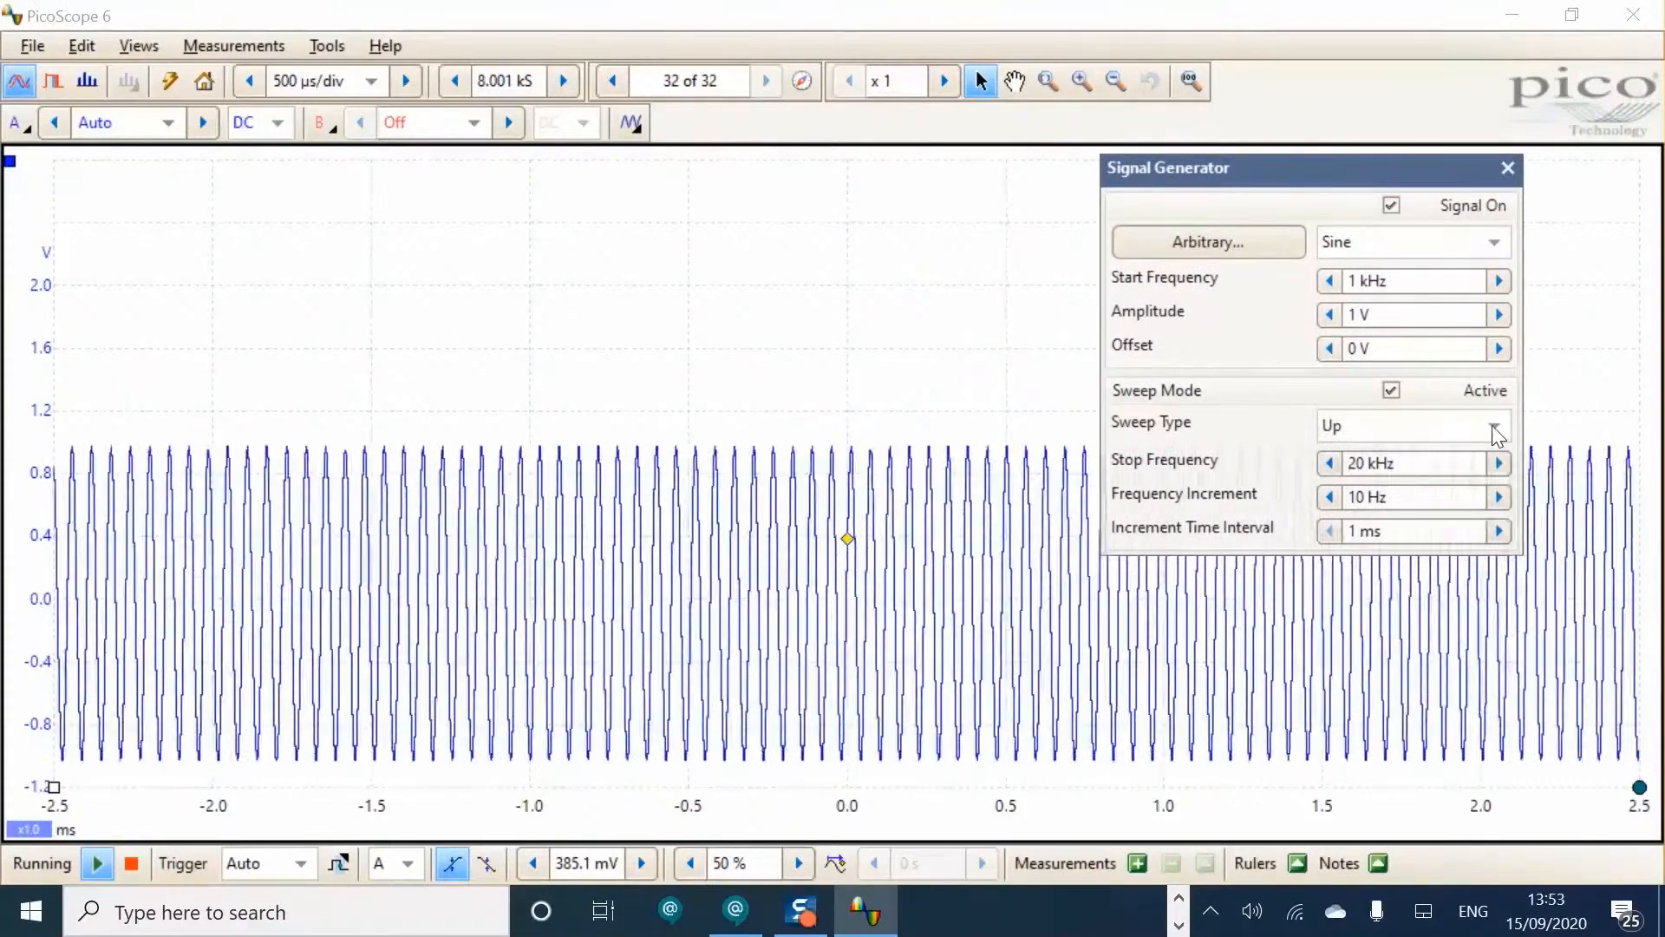
click(1494, 428)
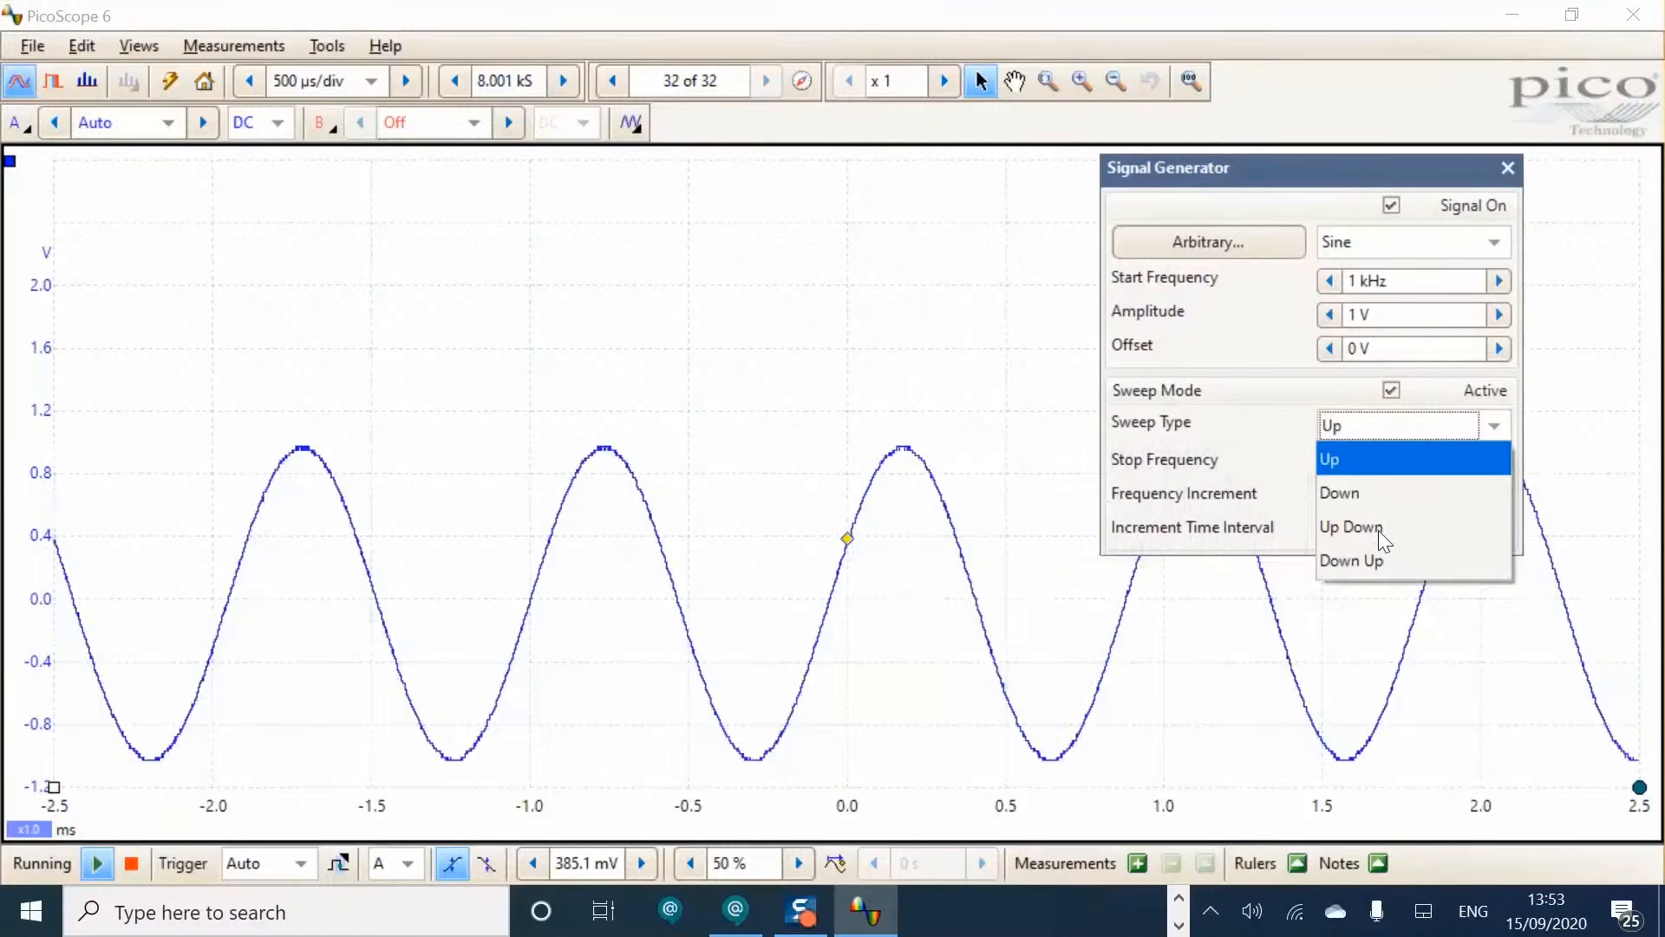
click(1379, 529)
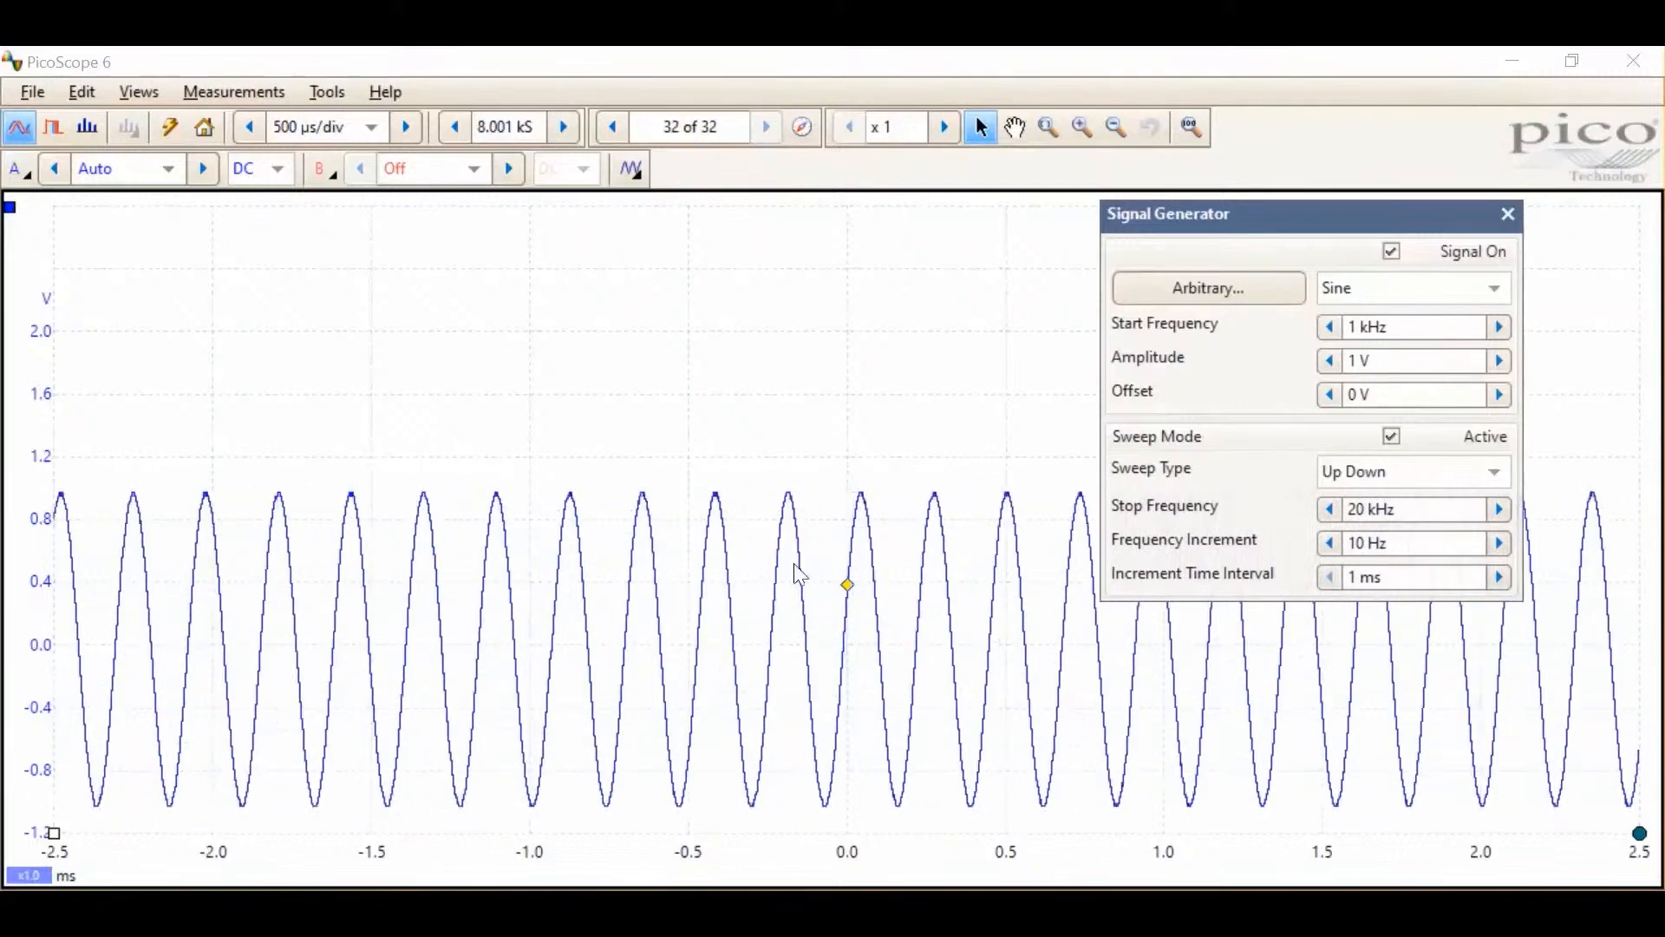
Increase the sweep's increment time interval to 500 ms.
click(1499, 578)
click(1496, 586)
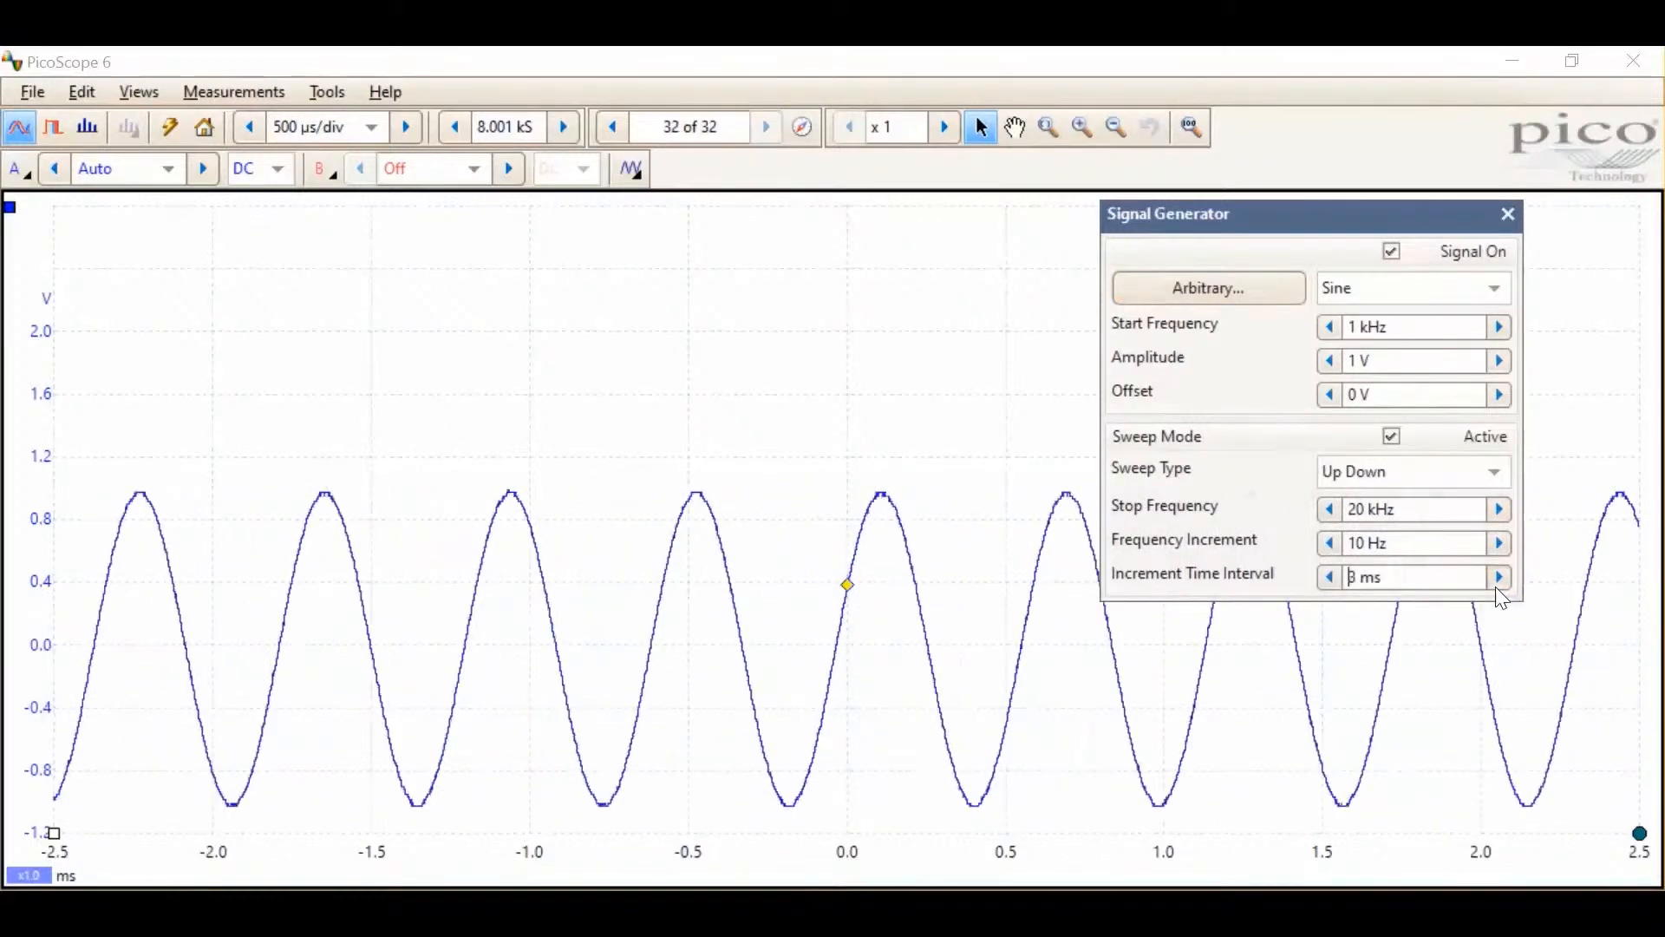
click(1499, 578)
click(1498, 577)
click(1498, 577)
click(1499, 578)
click(1498, 578)
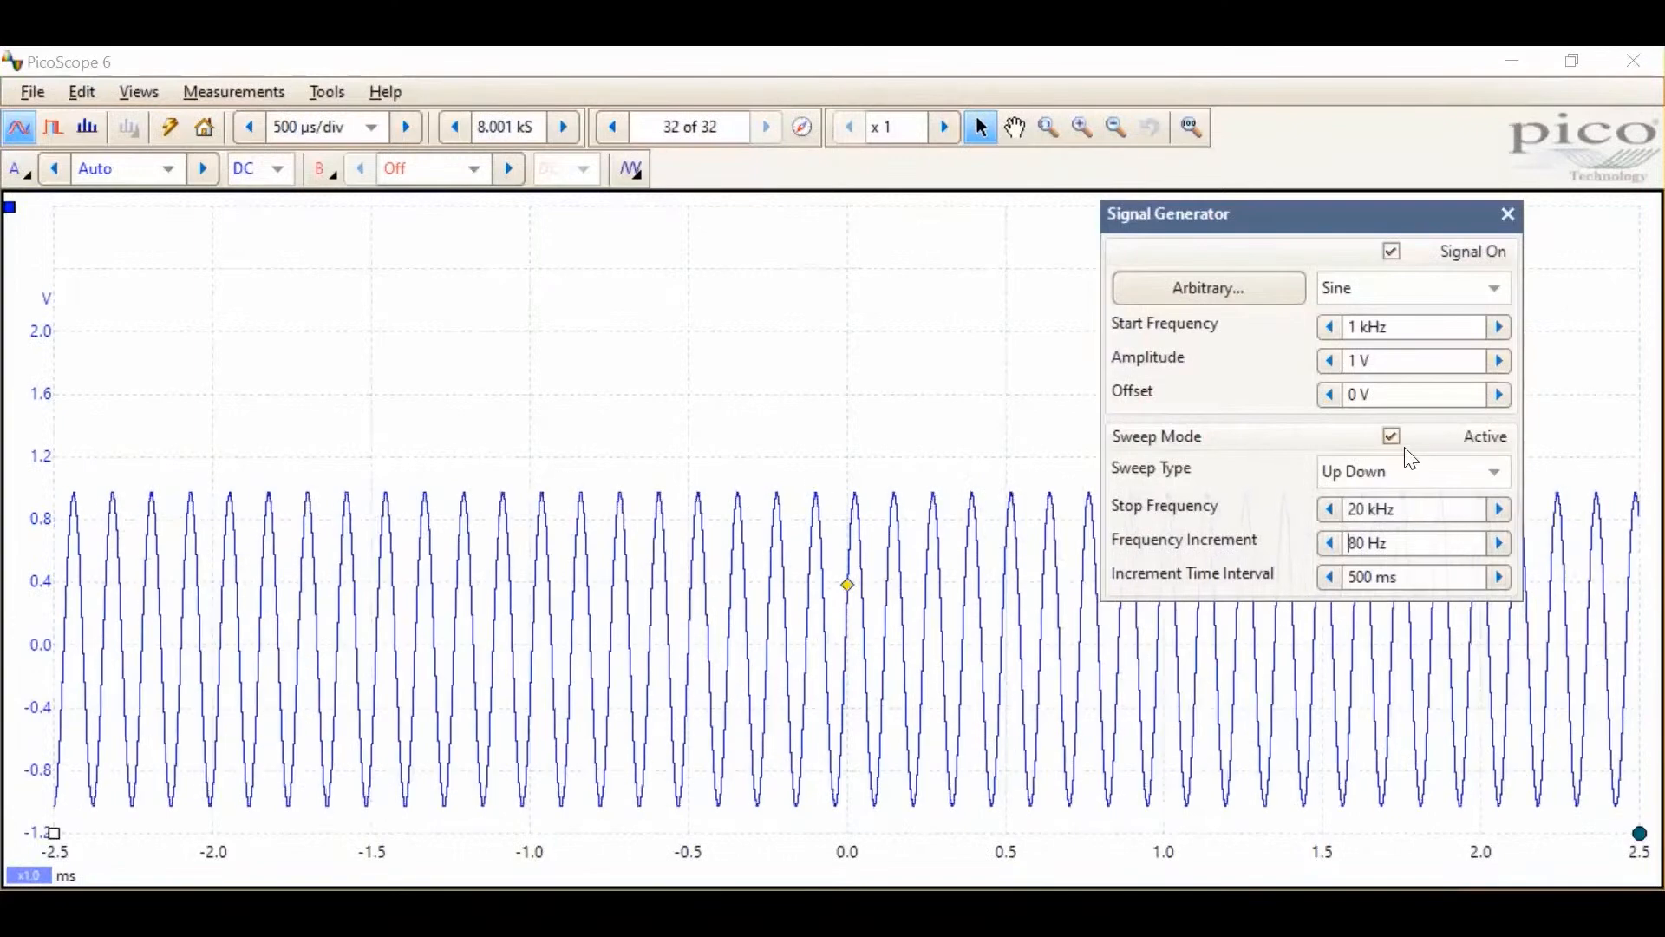
Reduce the sweep's frequency increment to 10 Hz.
click(1332, 544)
click(1330, 545)
click(1331, 544)
click(1330, 544)
click(1329, 545)
click(1498, 544)
Reduce the sweep's increment time interval to 1 ms.
click(1329, 577)
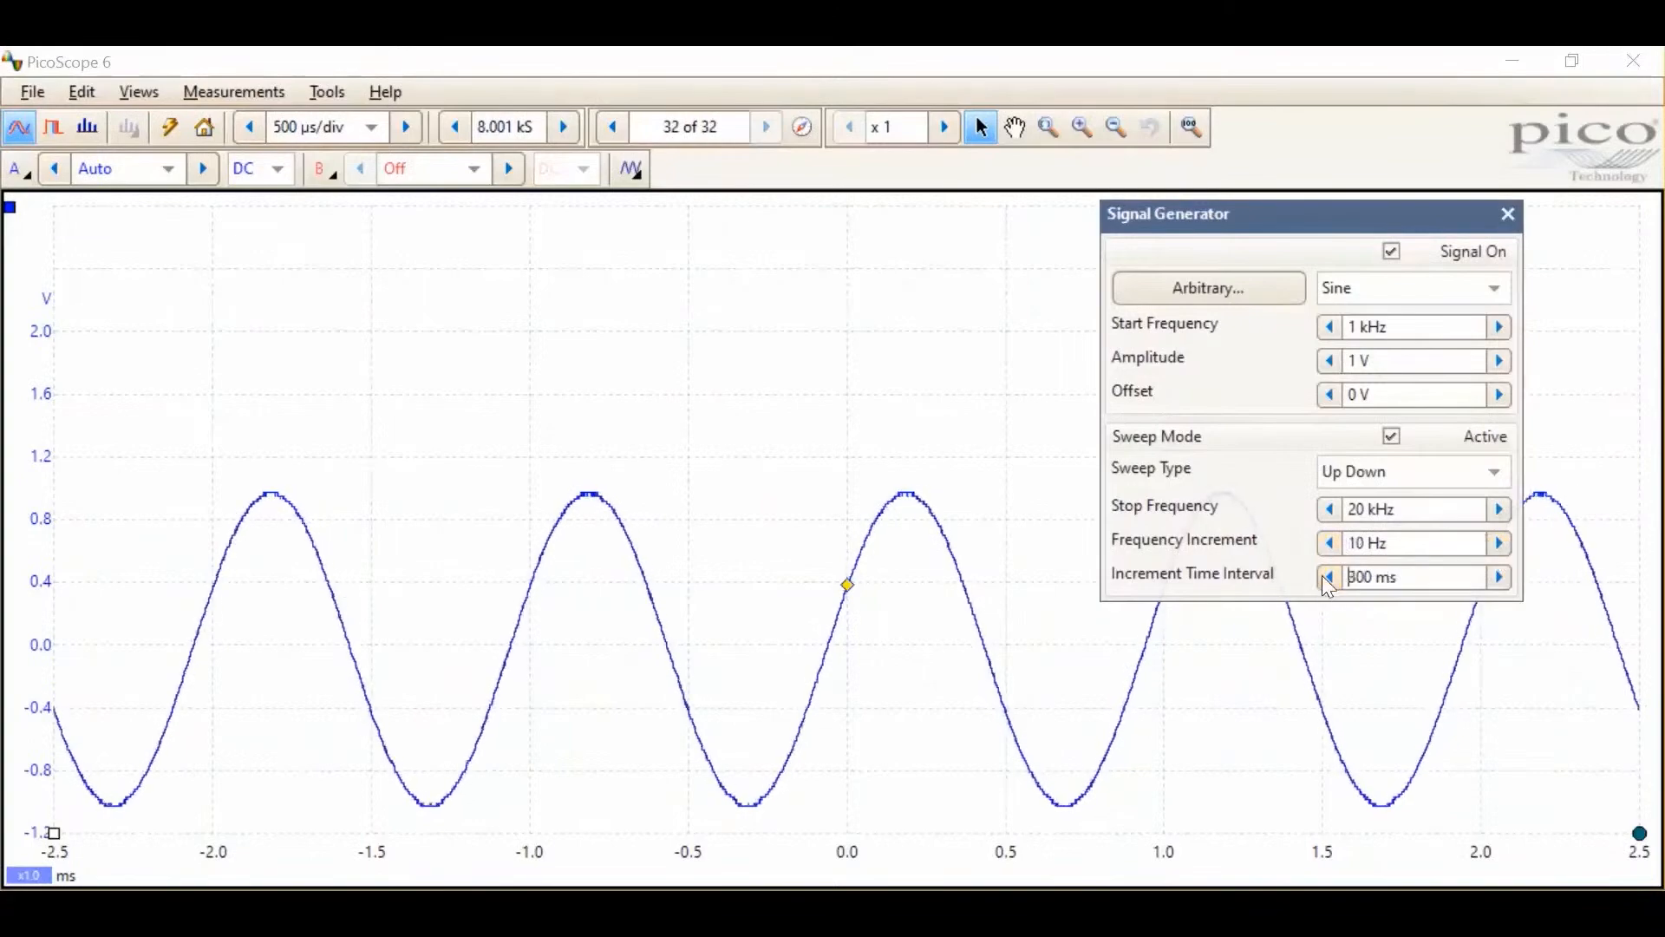
click(1329, 577)
click(1328, 577)
click(1328, 577)
click(1329, 577)
click(1328, 577)
click(1329, 577)
click(1330, 576)
click(1330, 577)
click(1330, 576)
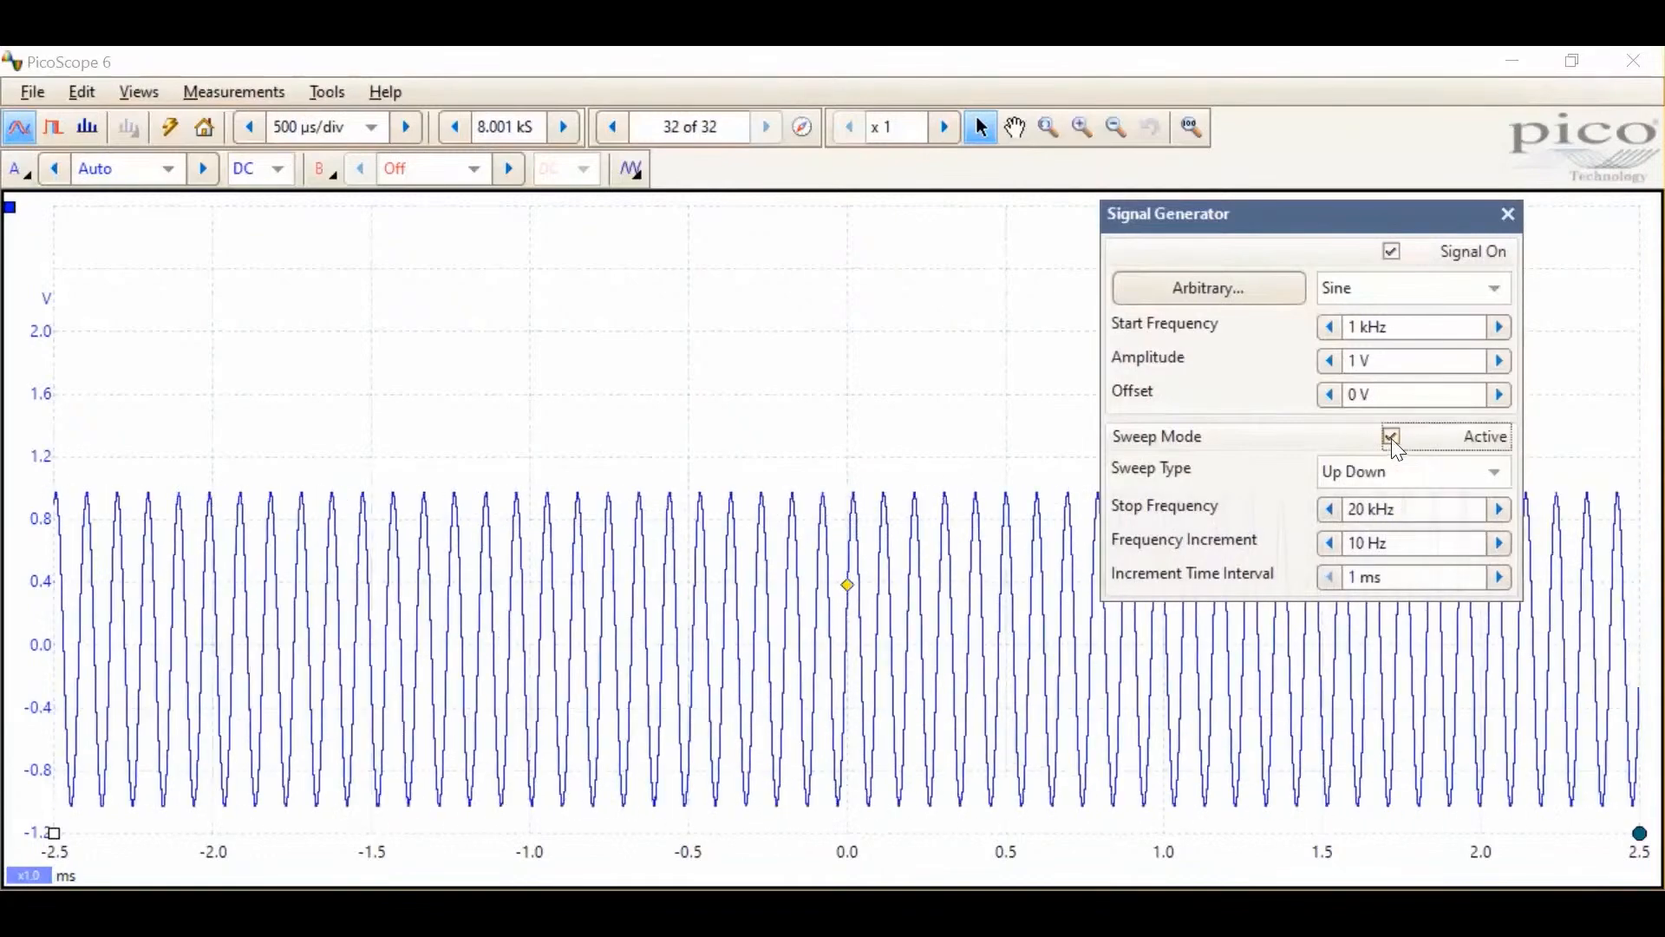
Deactivate sweep mode and open the arbitrary waveform editor from the signal generator.
click(1392, 438)
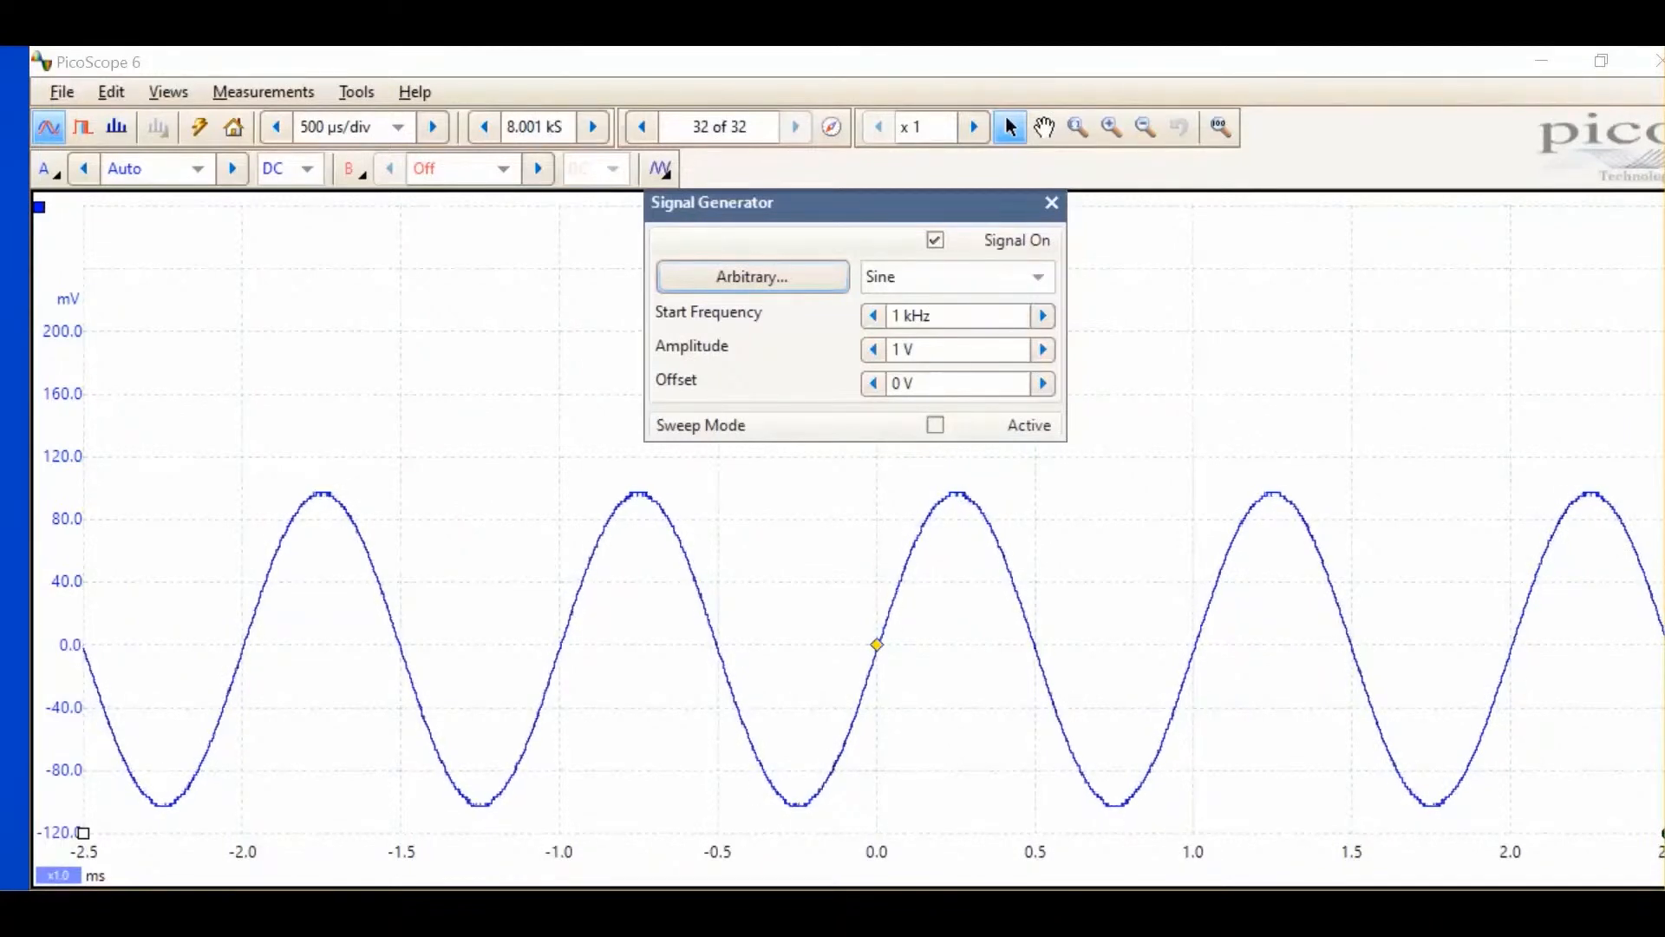
click(793, 279)
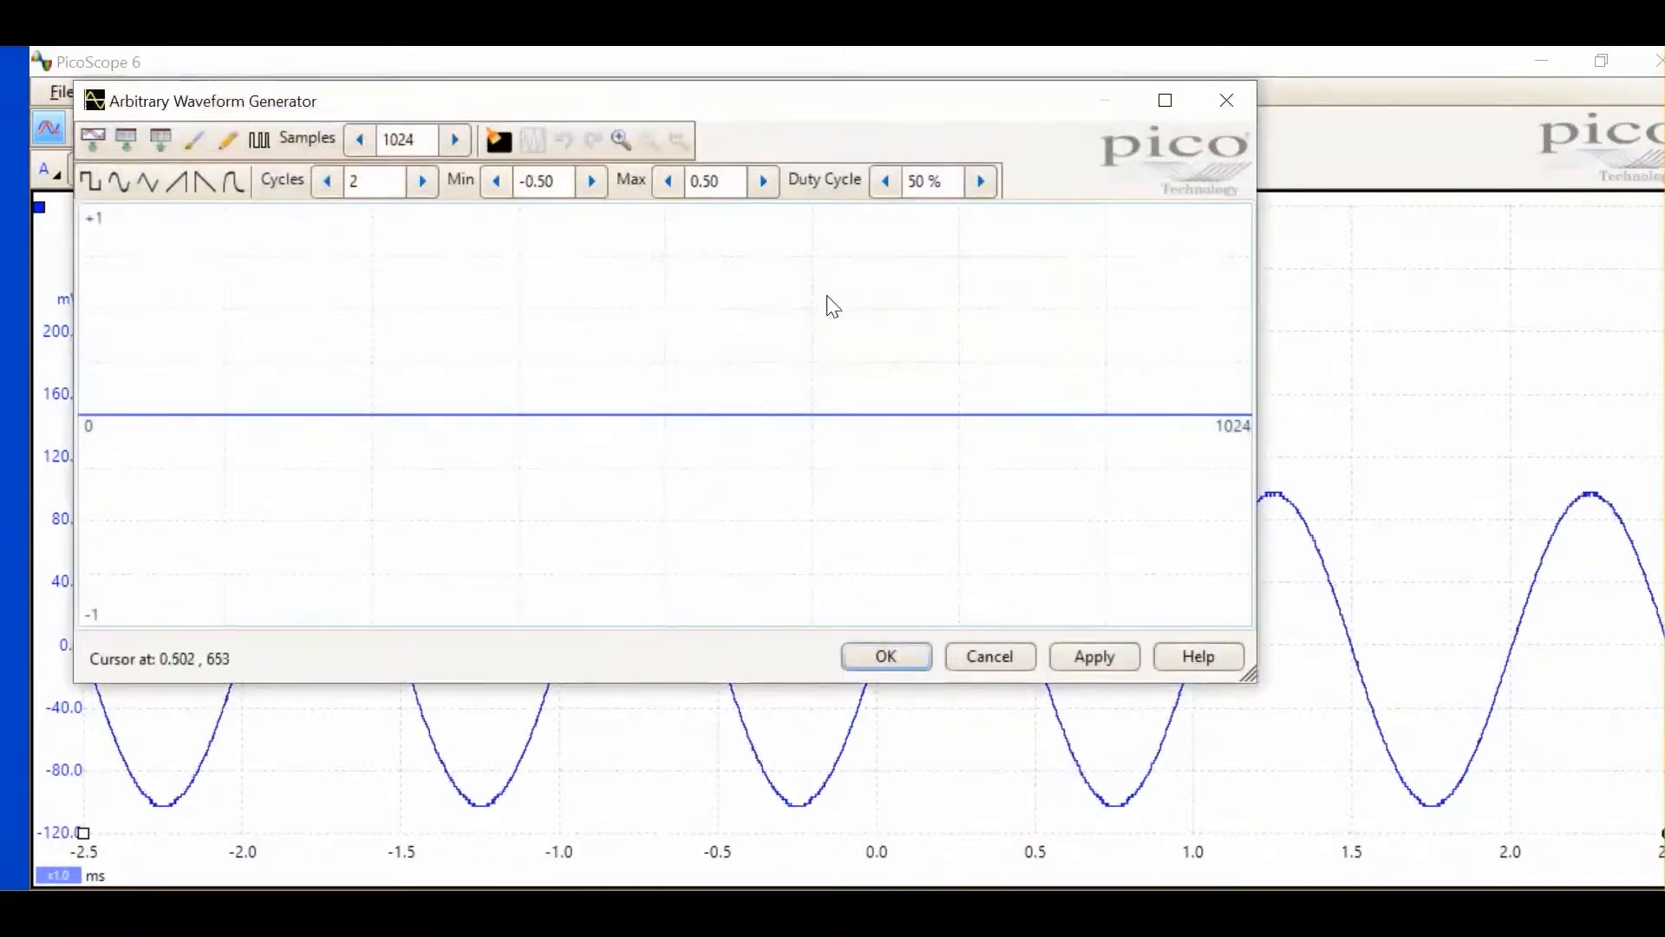
drag(885, 103, 1127, 215)
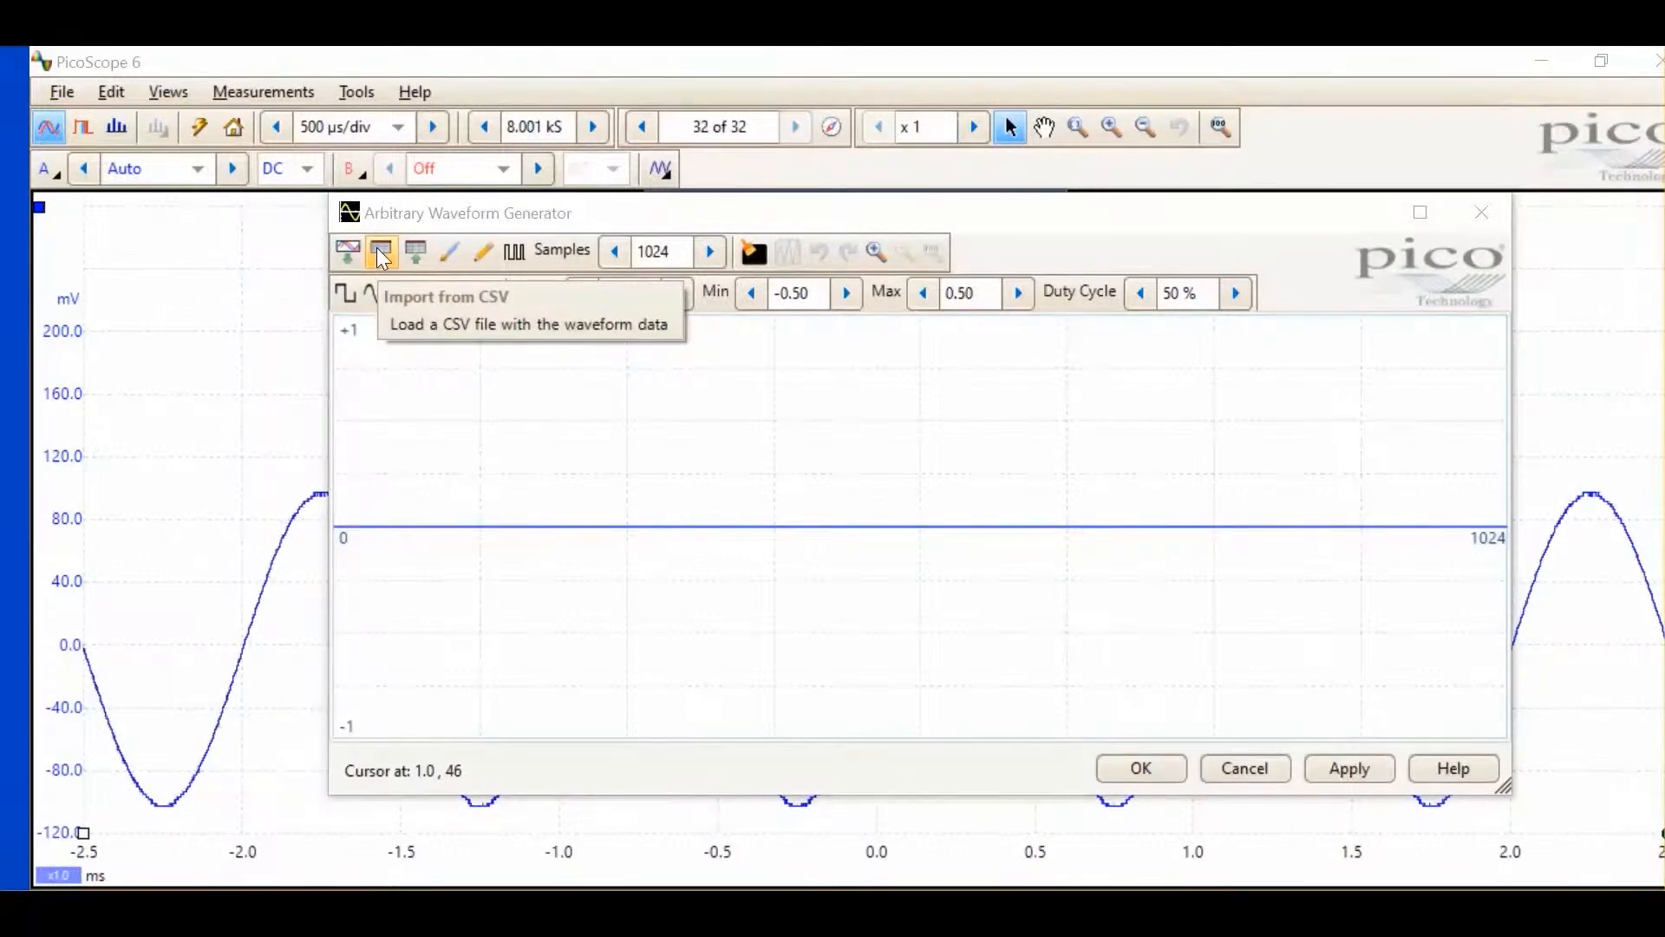
click(514, 254)
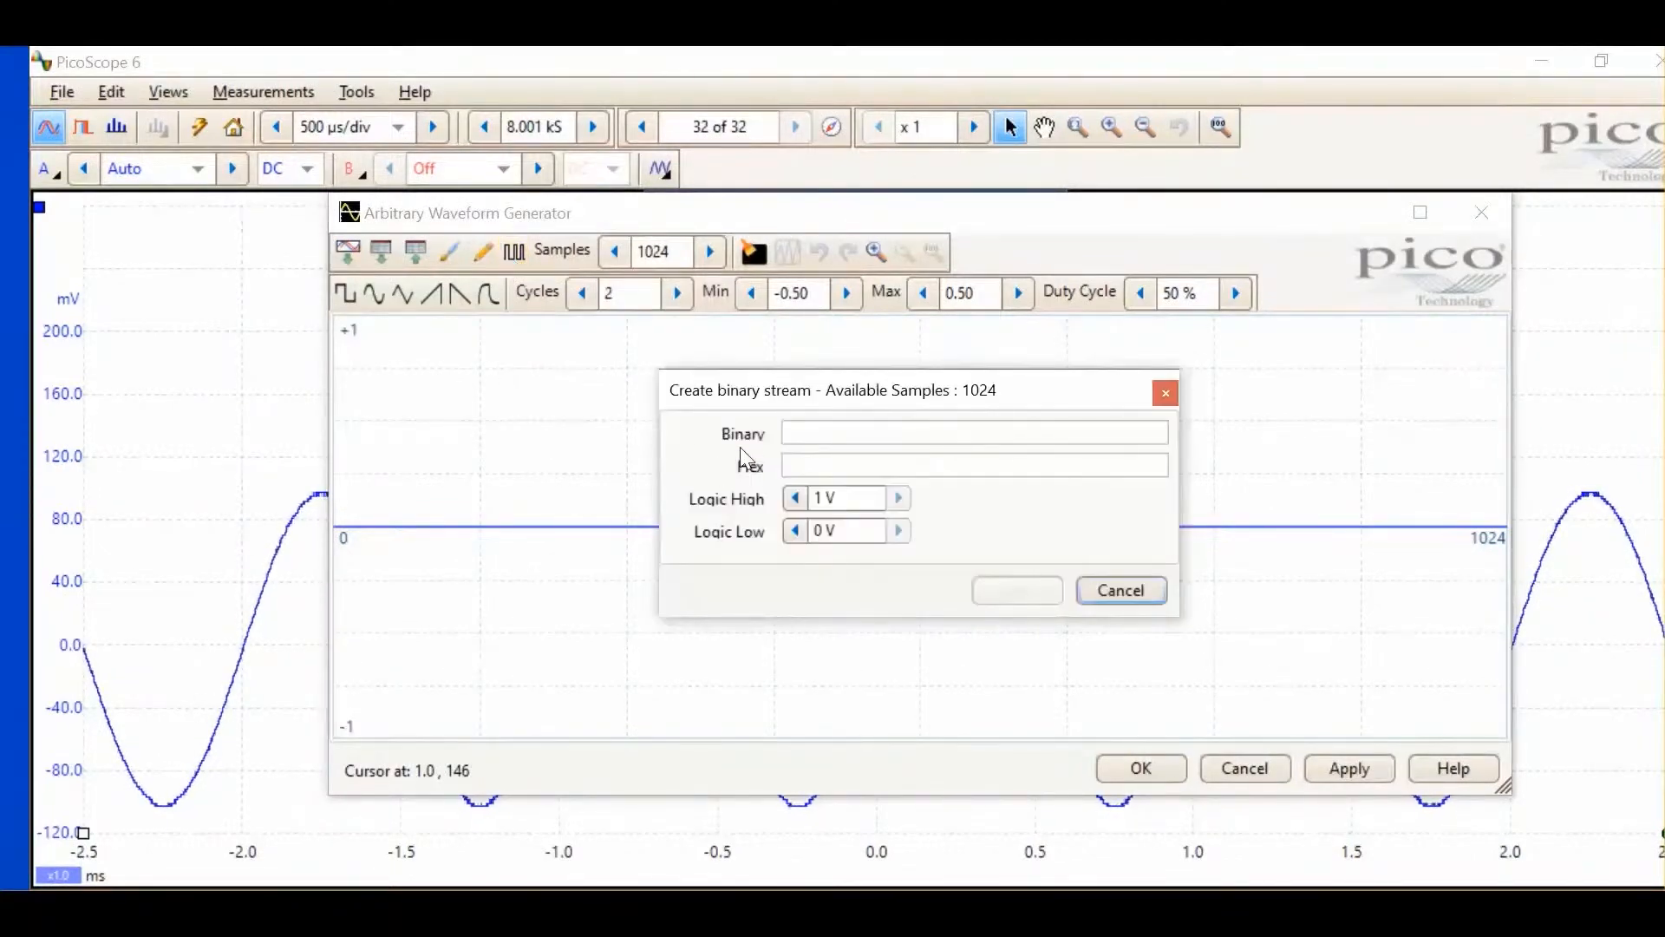
click(820, 433)
text(1111100)
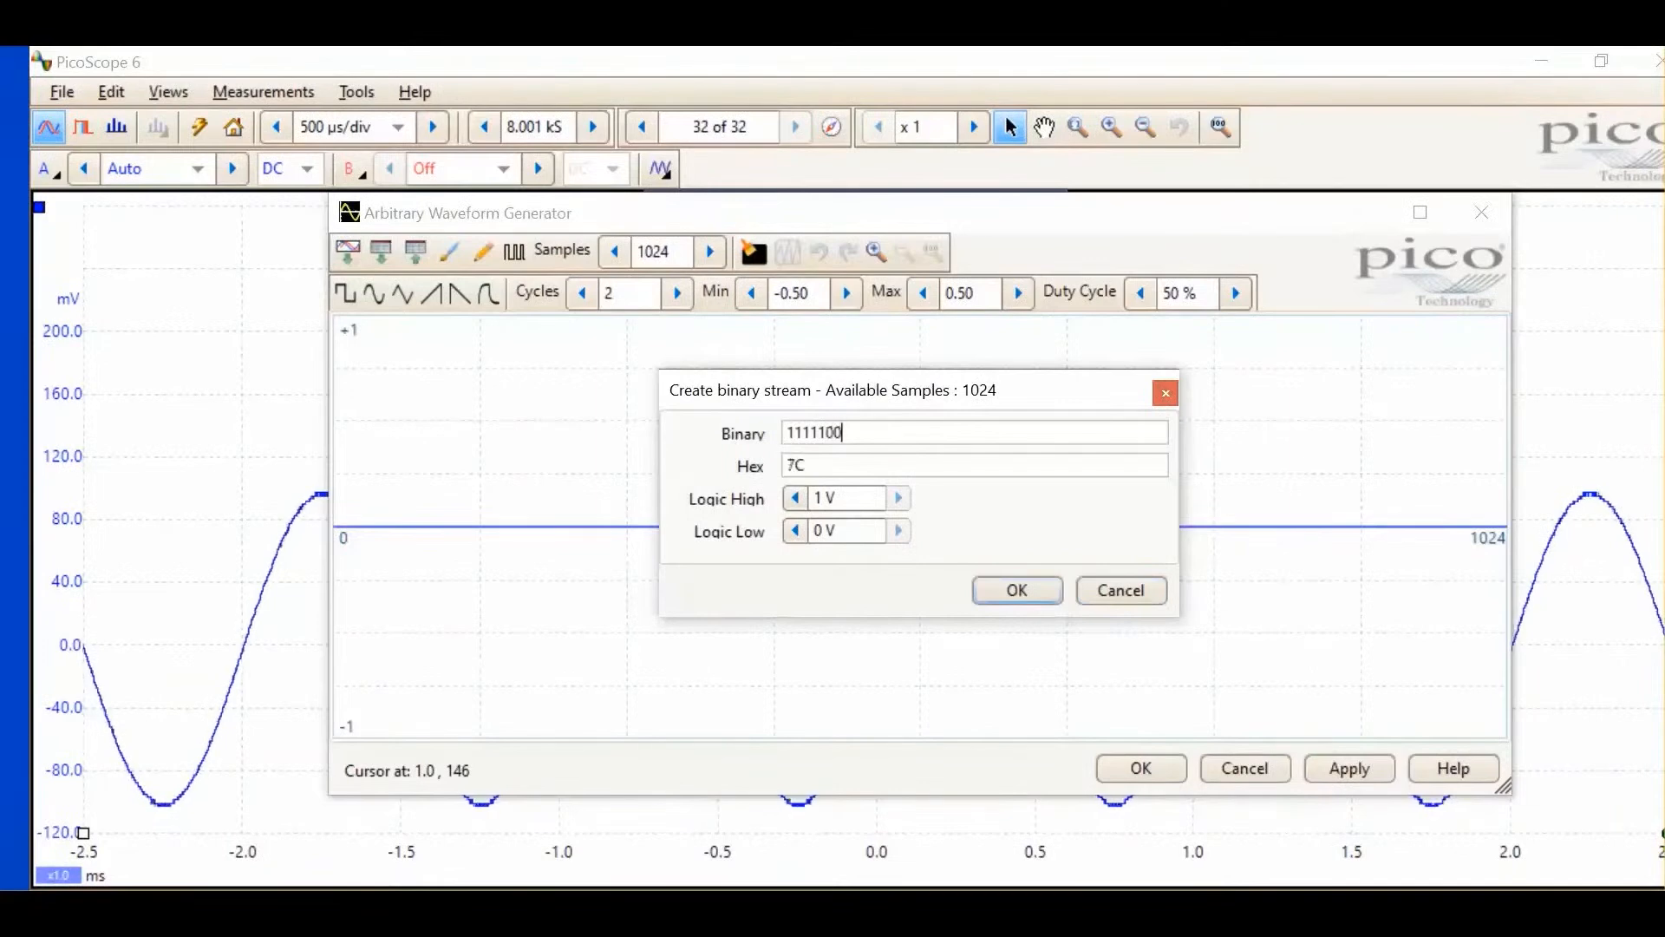
text(01010101000)
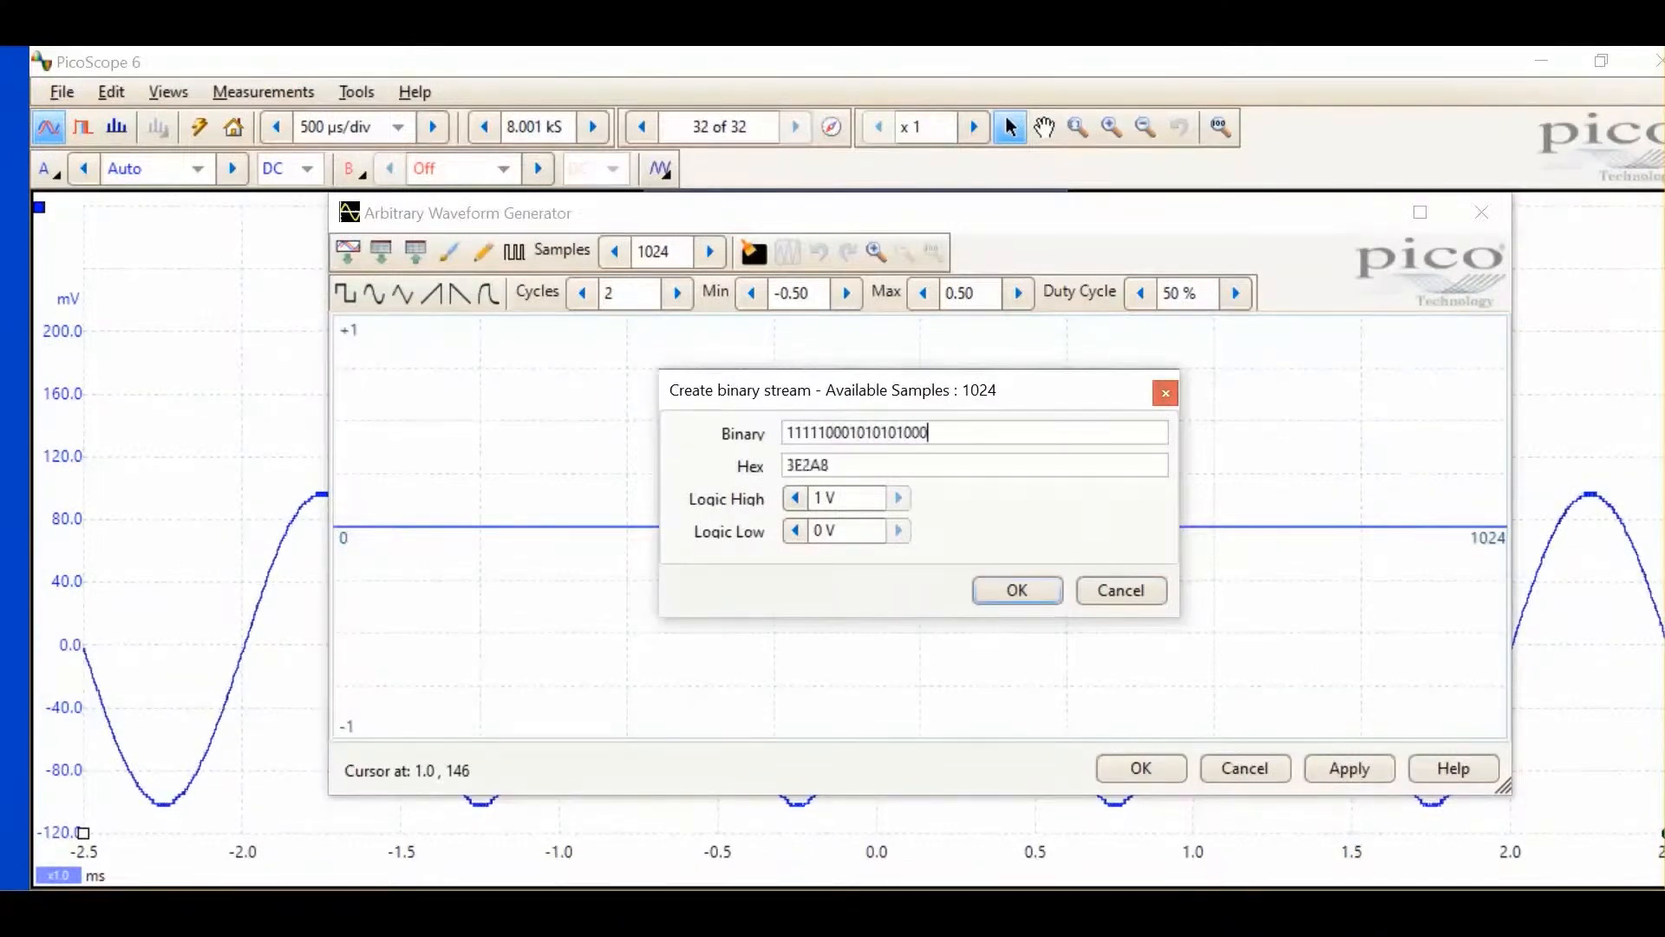
text(001111101010)
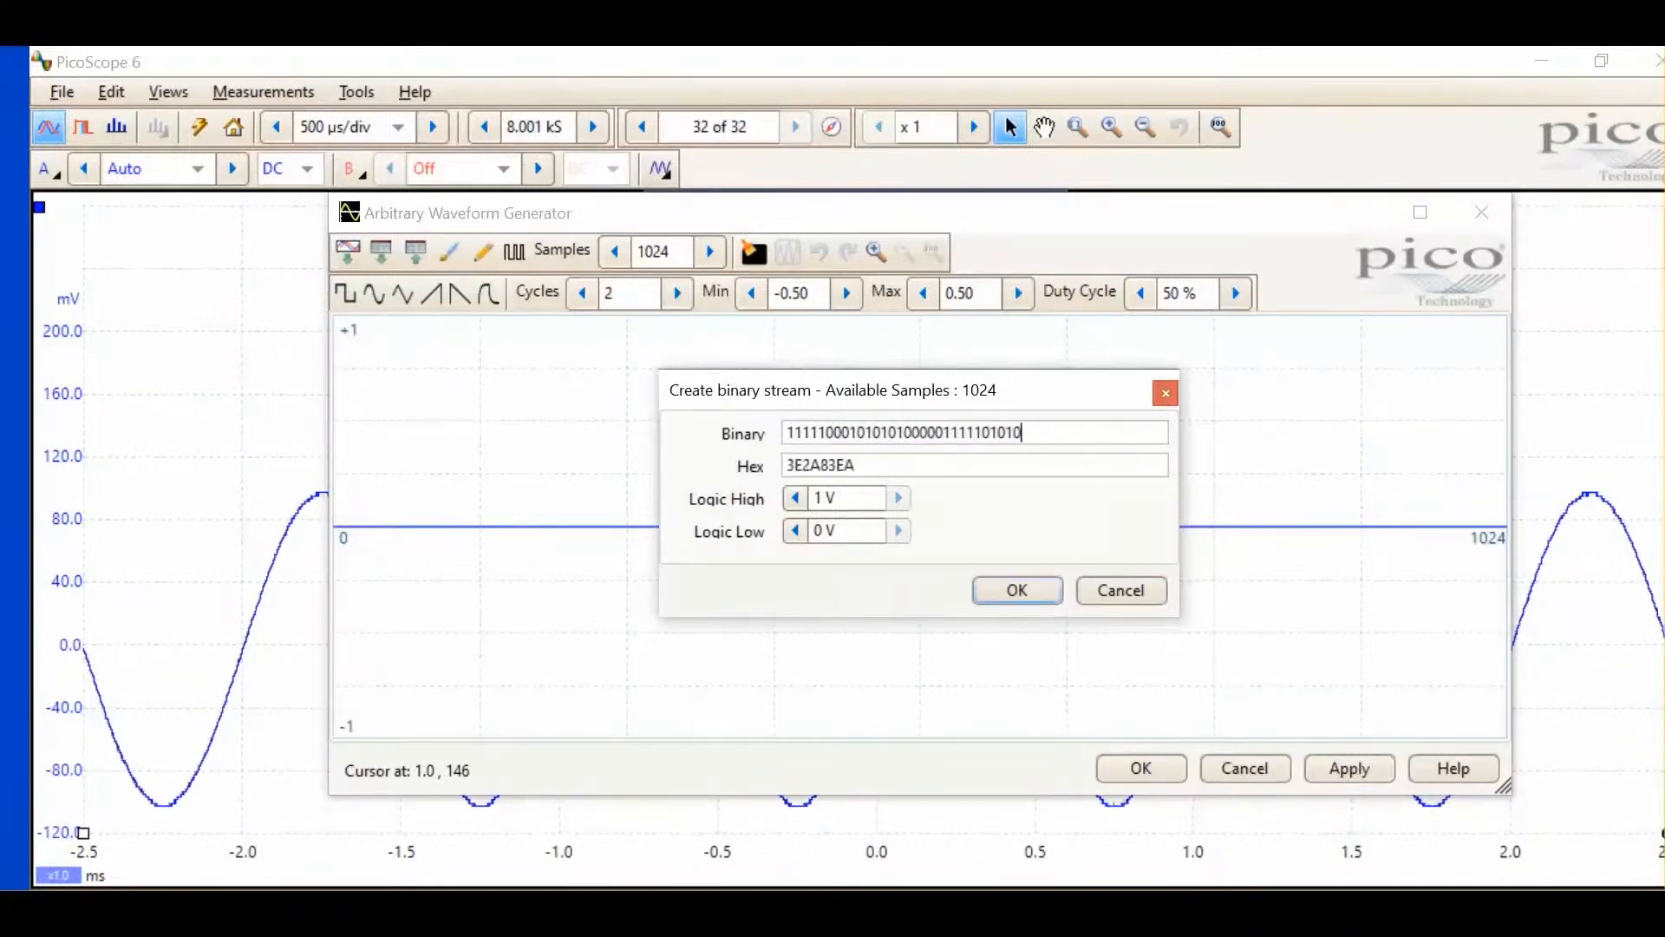
text(110101010)
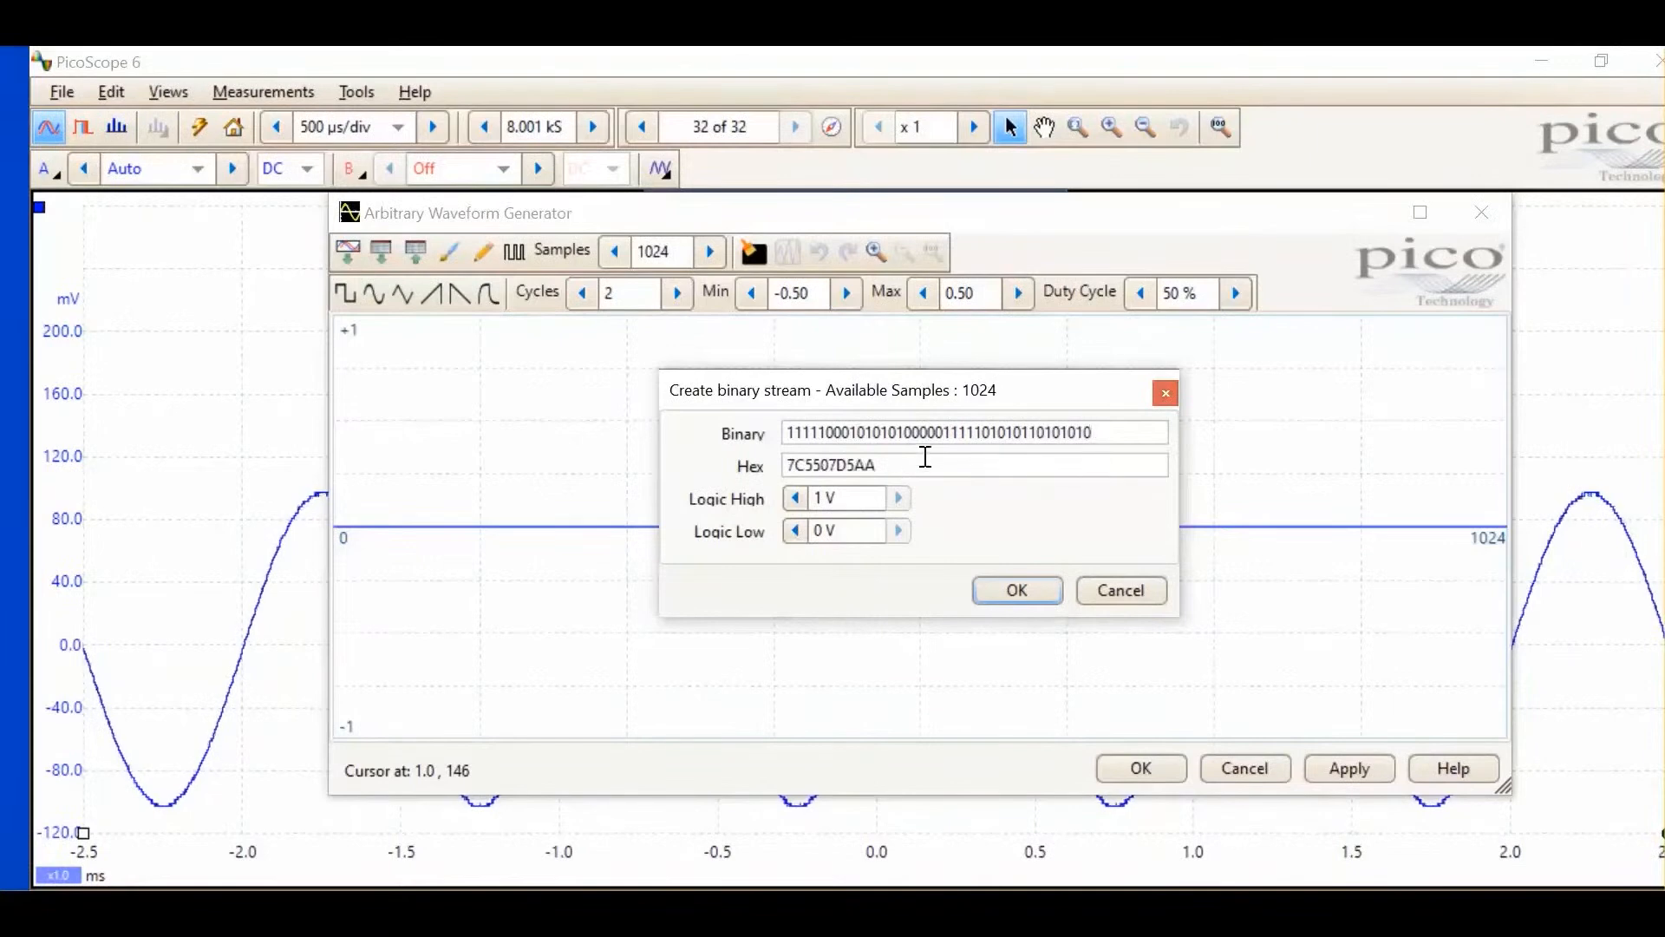
Set the stream's Logic High to 500 mV and Logic Low to -500 mV, and output the waveform on the signal generator.
click(794, 500)
click(794, 501)
click(796, 530)
click(795, 531)
click(794, 527)
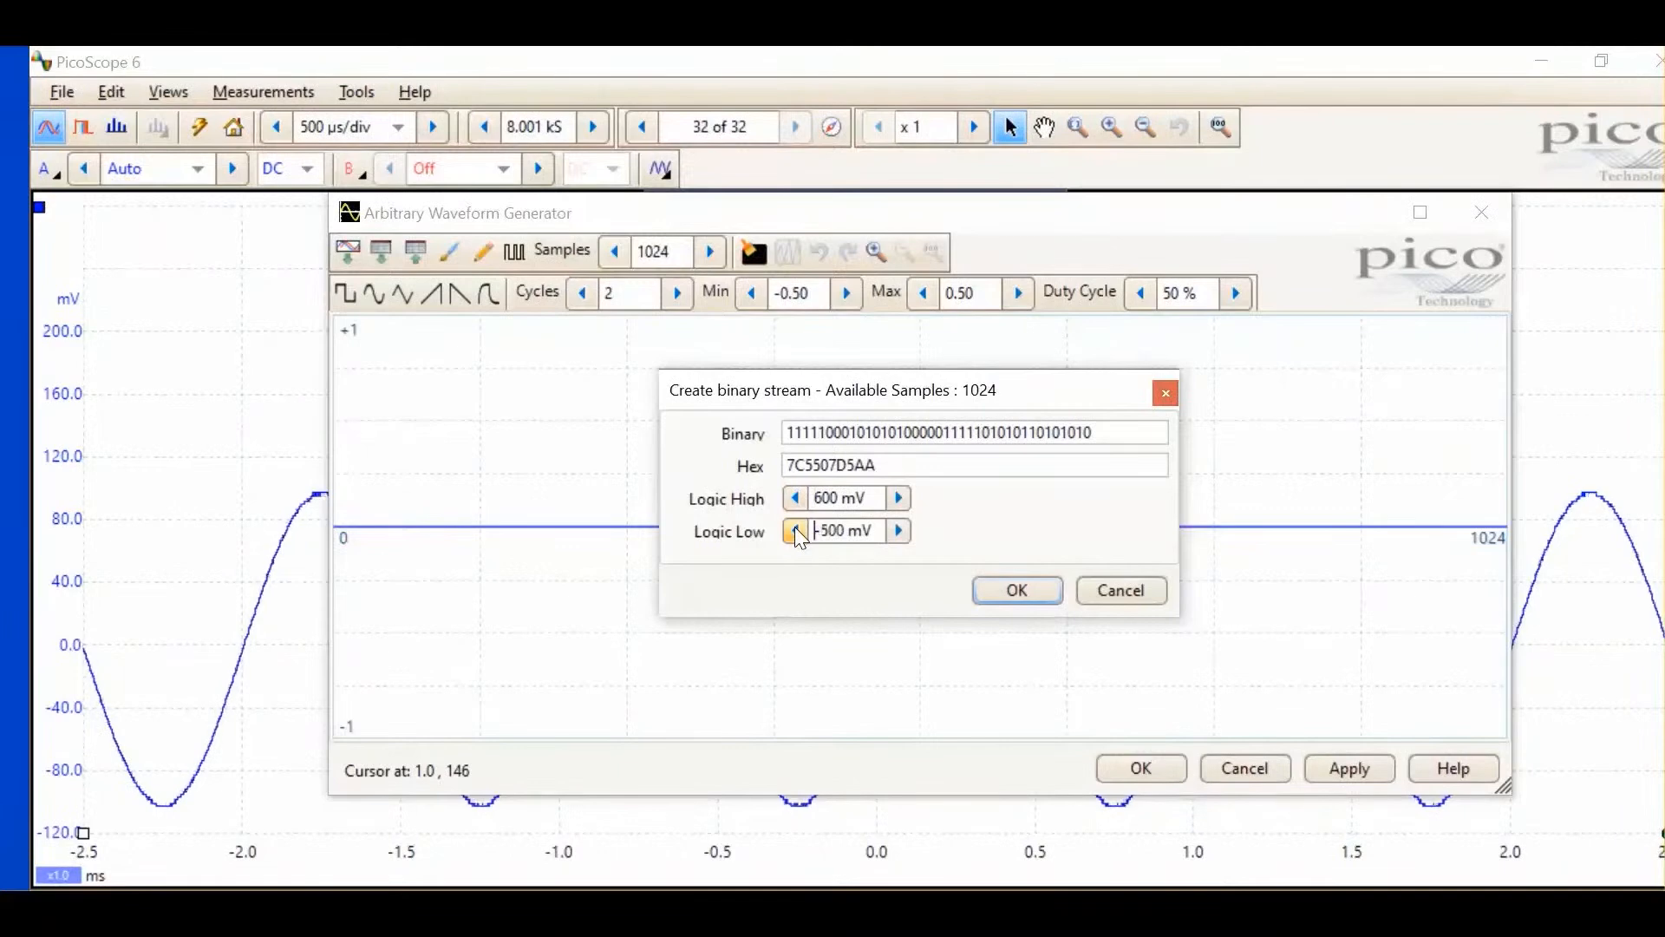
click(793, 498)
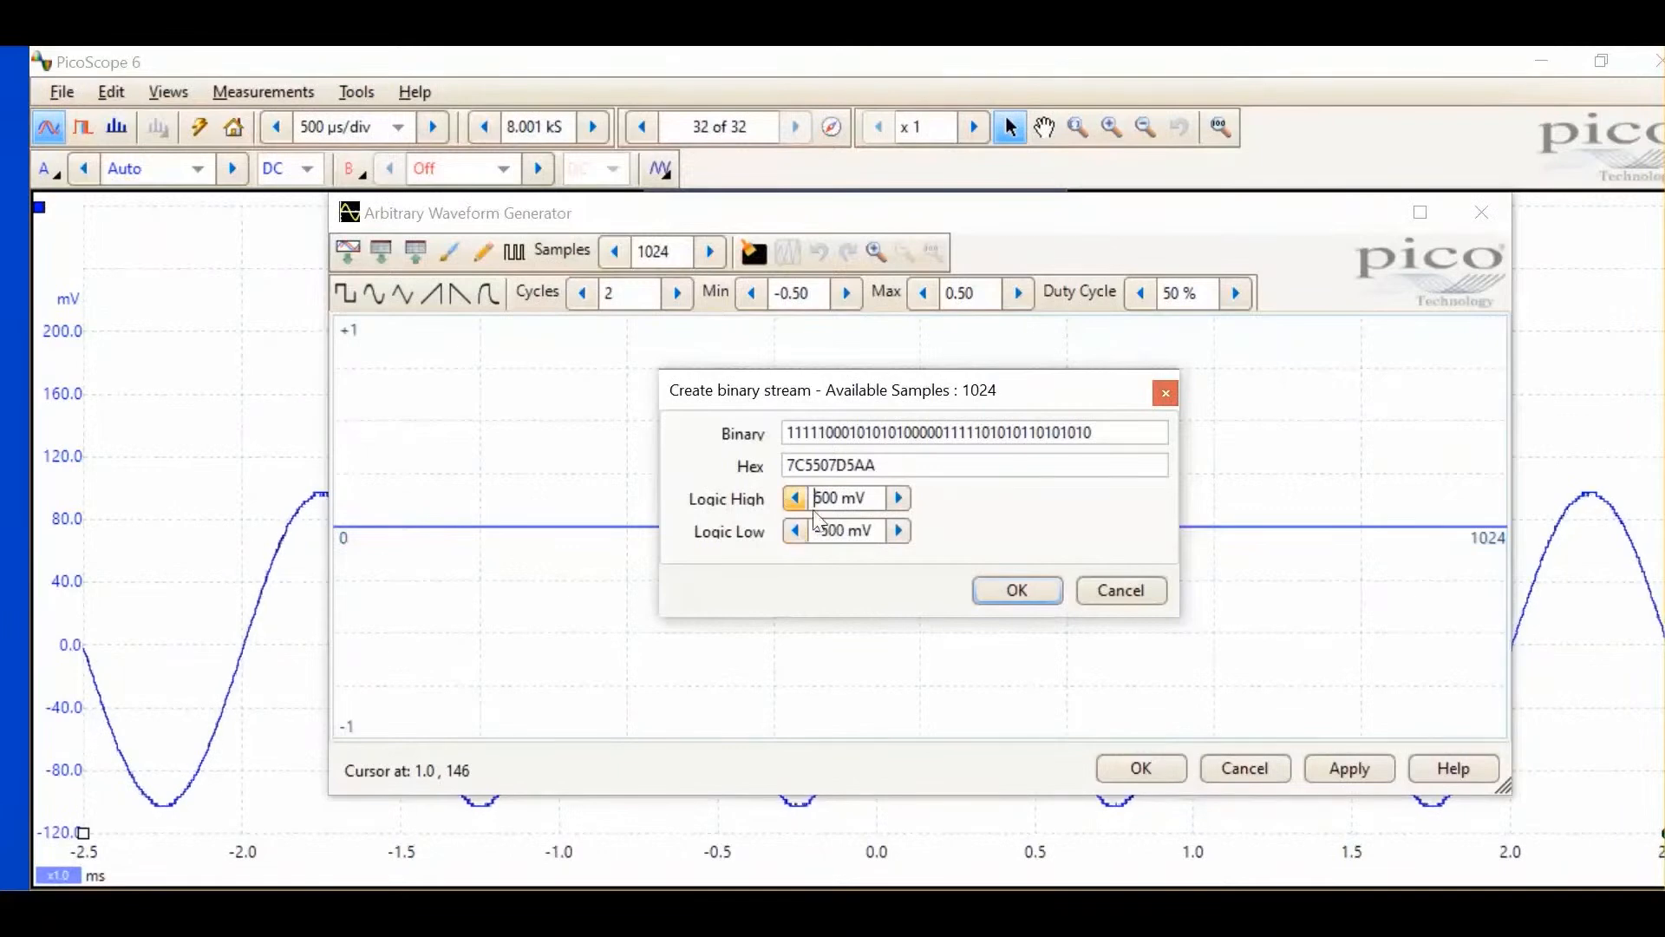
click(1018, 590)
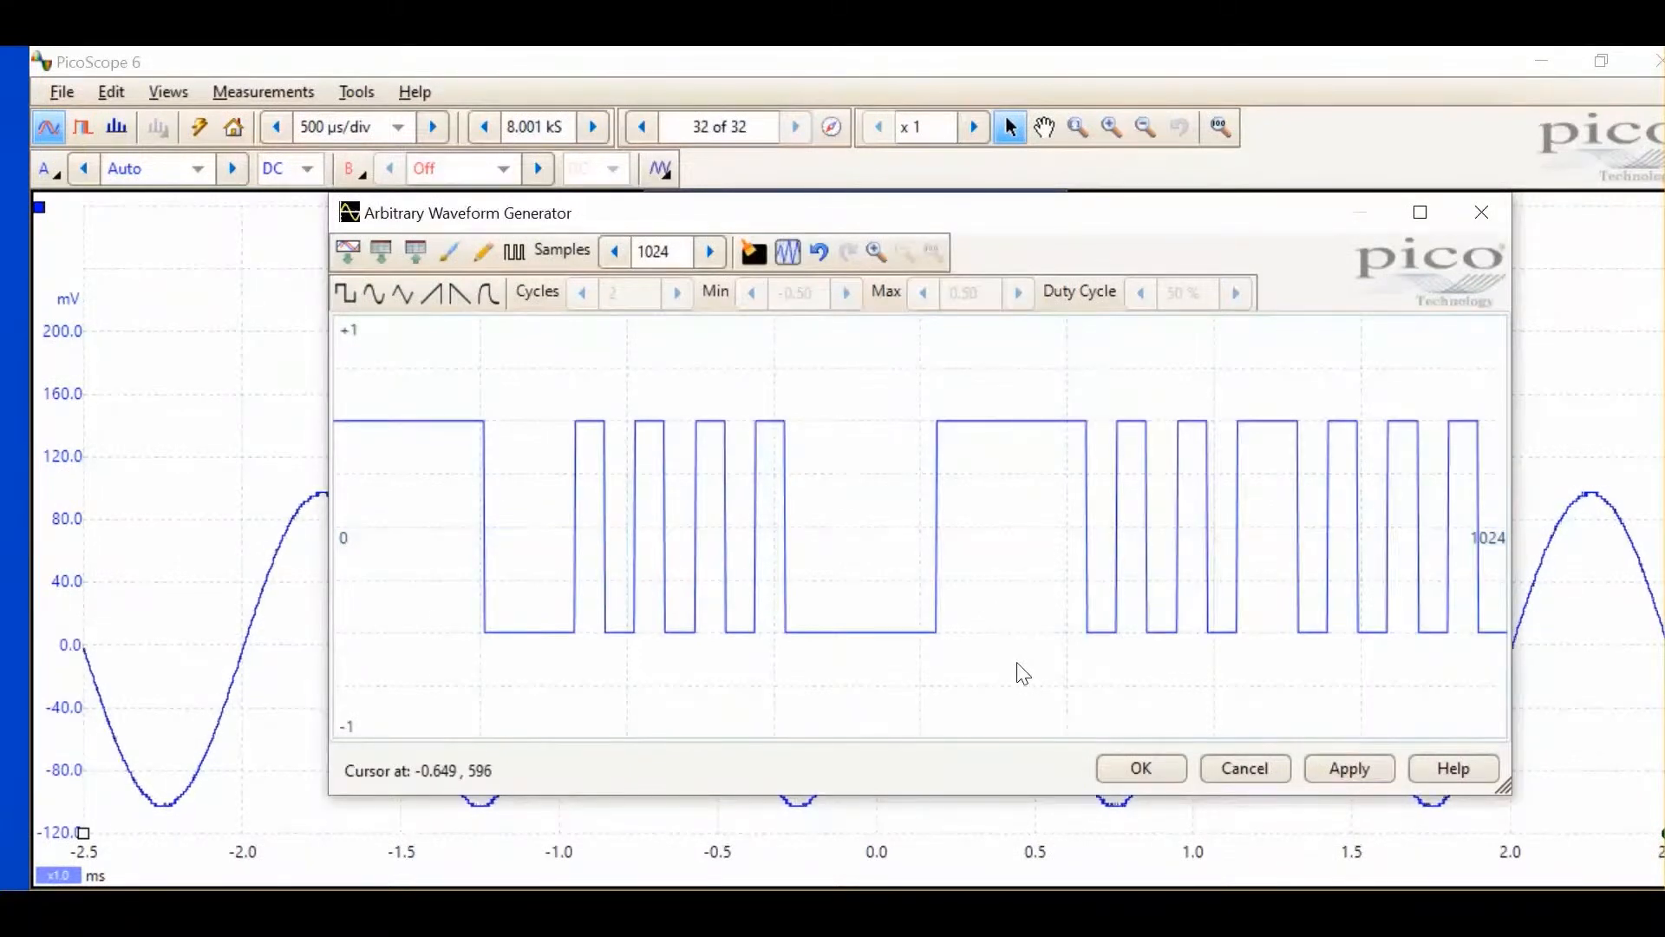
click(1124, 772)
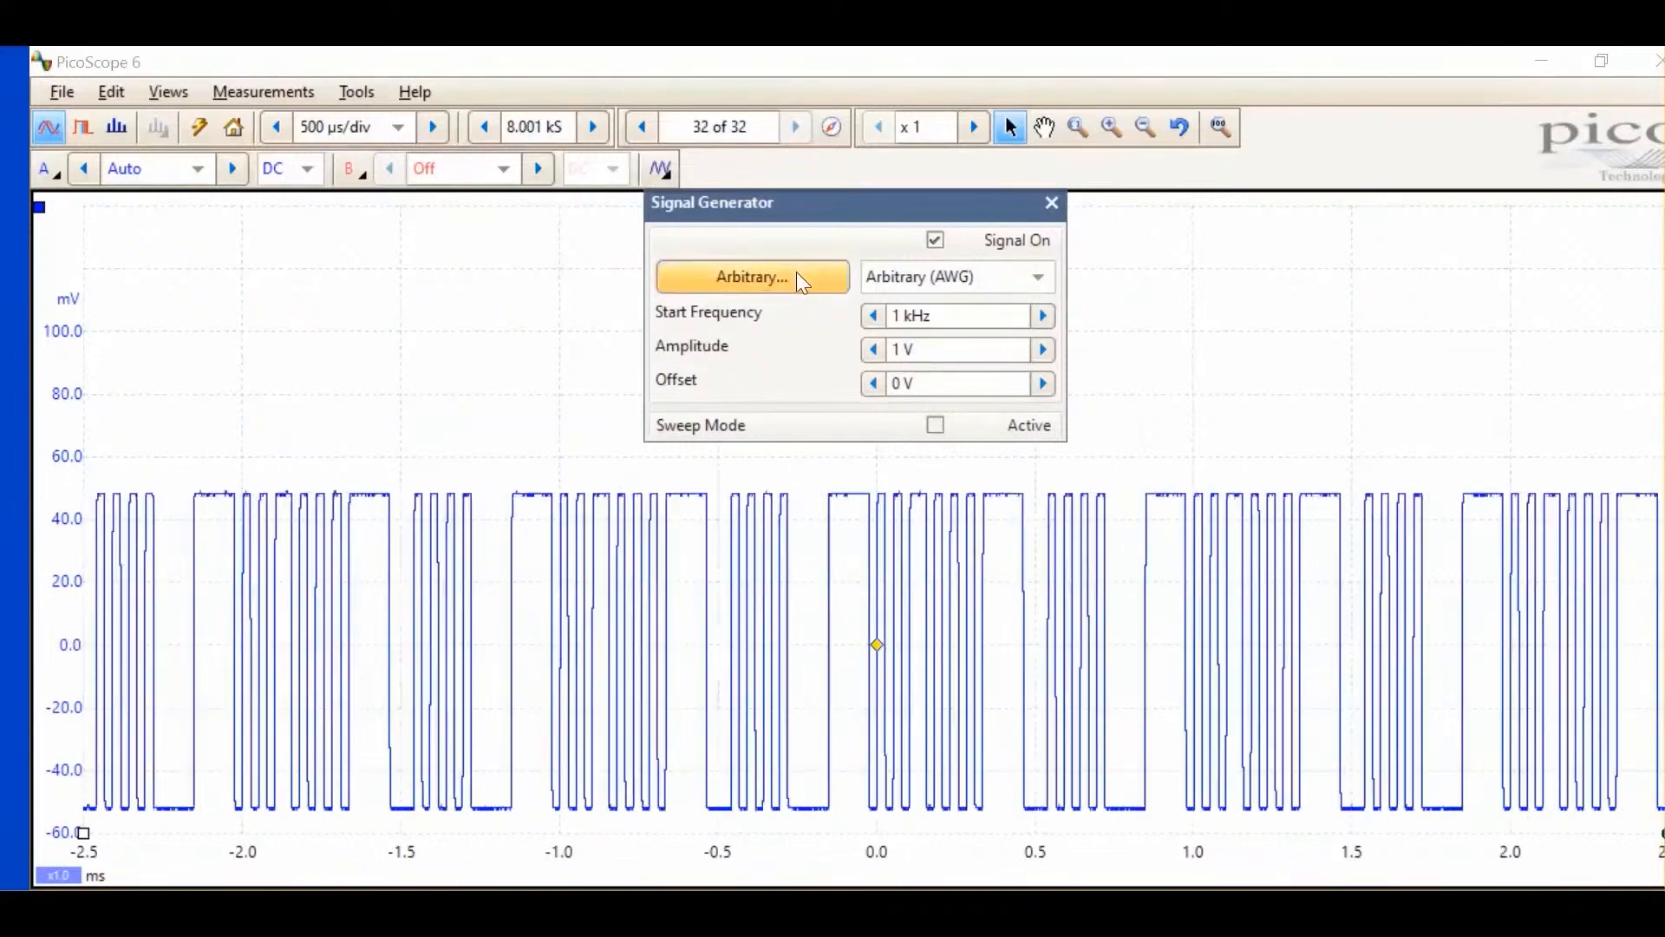
Reopen the arbitrary waveform editor, clear the binary stream and apply the empty waveform.
click(796, 276)
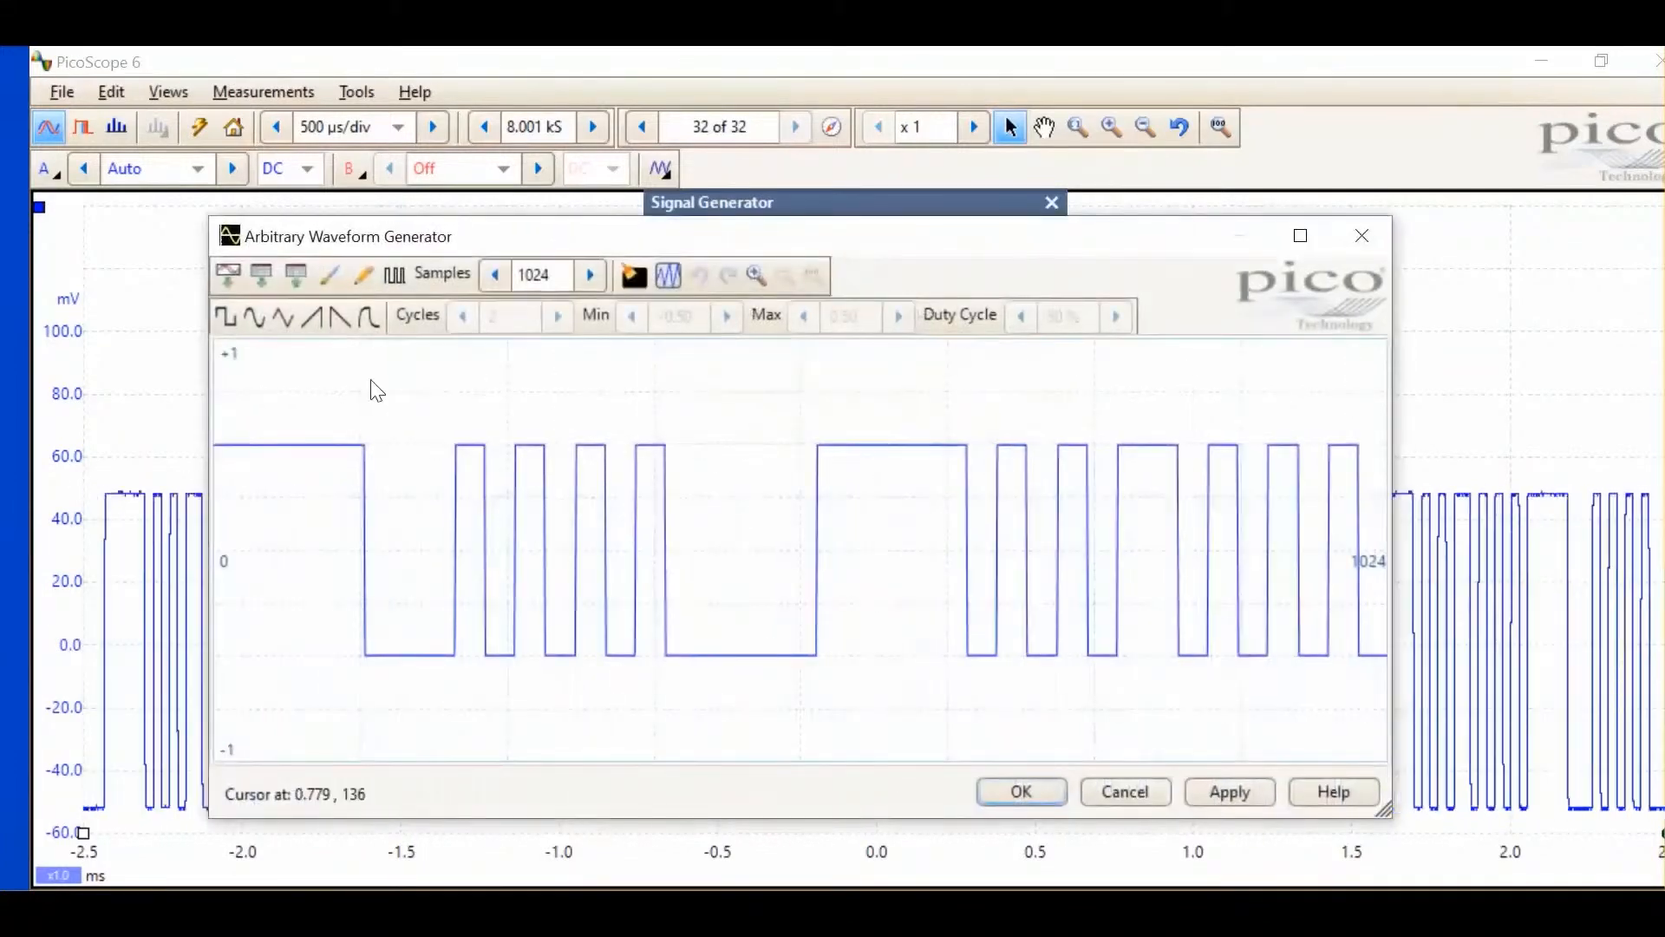
click(634, 276)
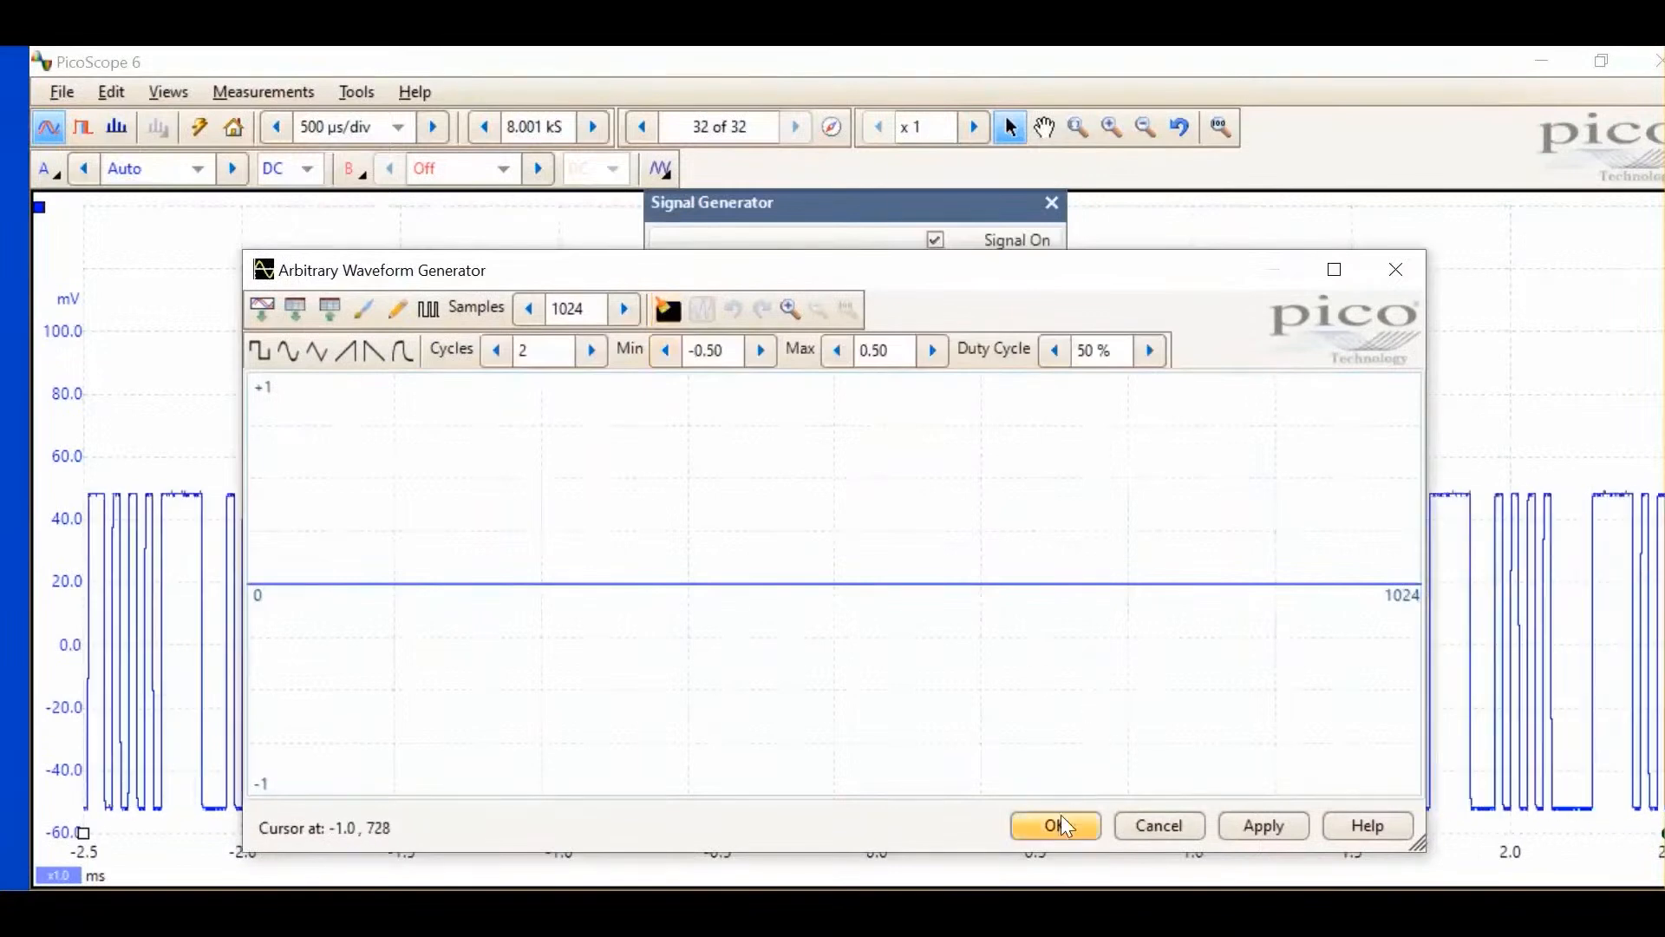
click(1268, 825)
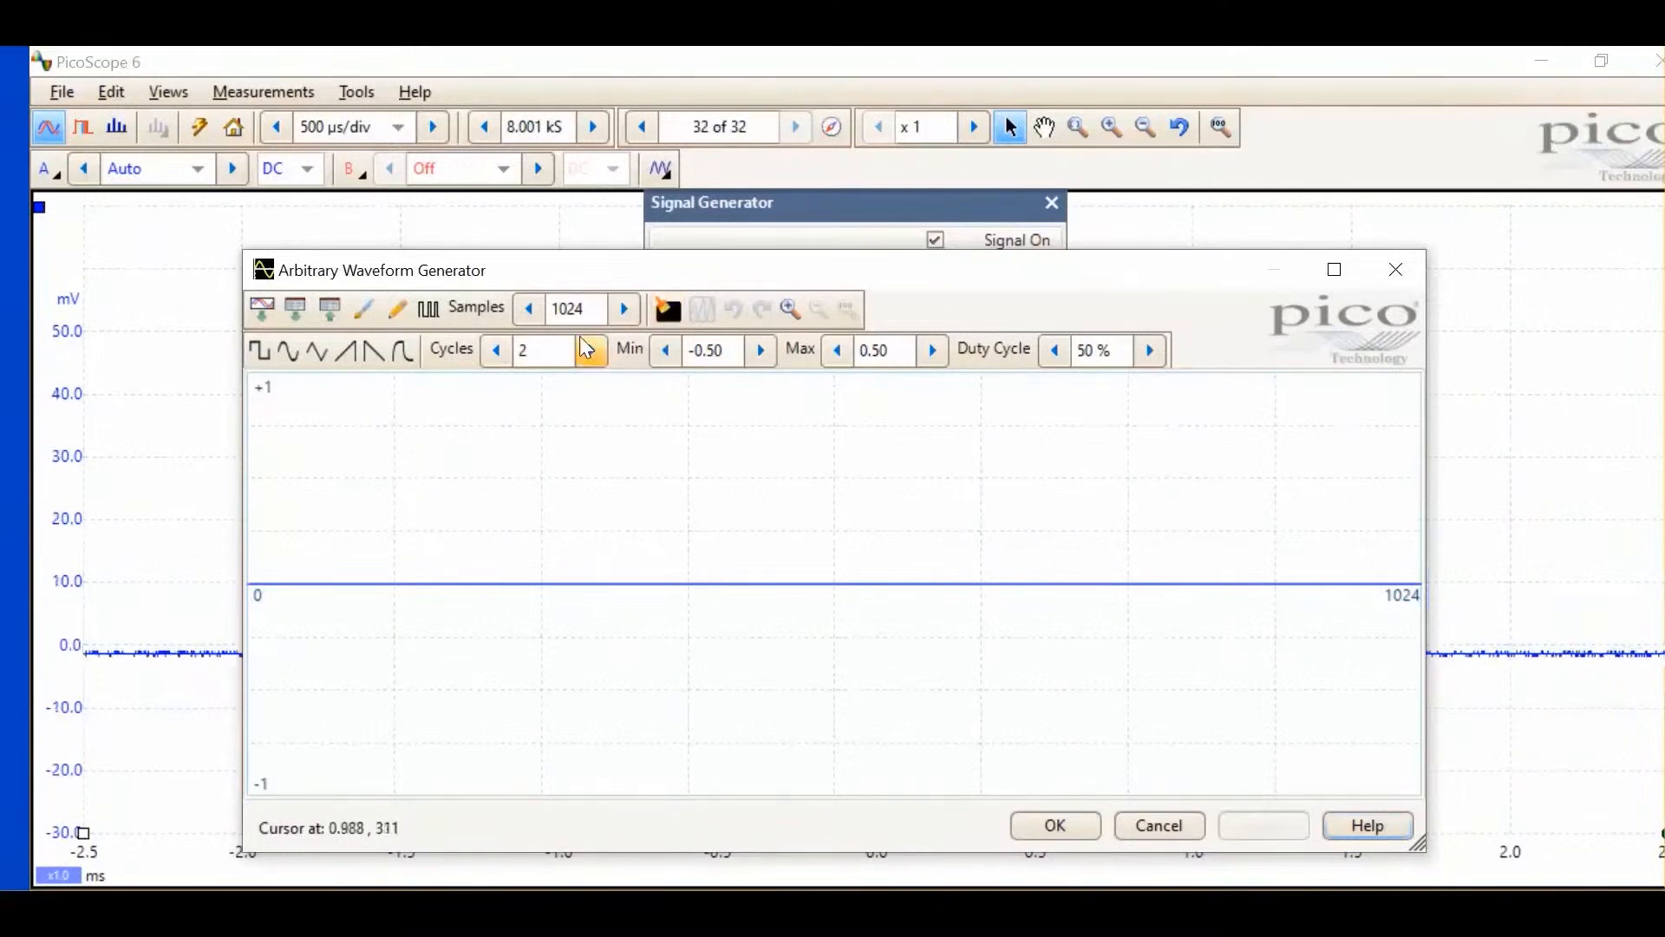
Set the arbitrary waveform's number of samples to 4096.
mouse_move(594, 309)
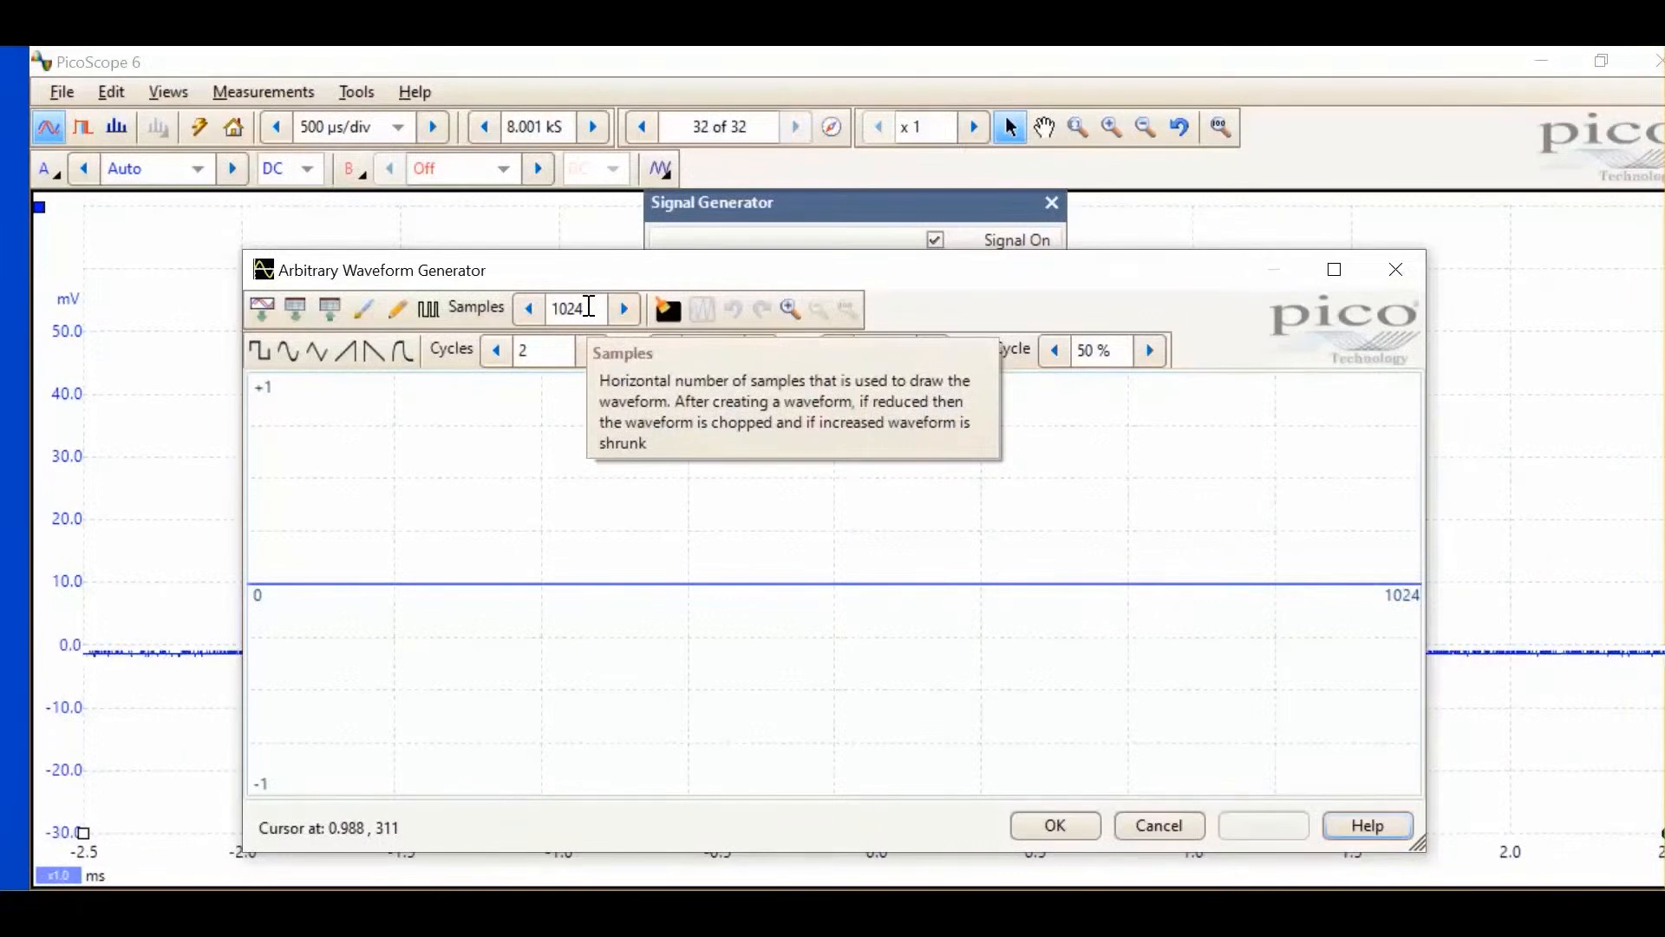
click(623, 310)
click(623, 311)
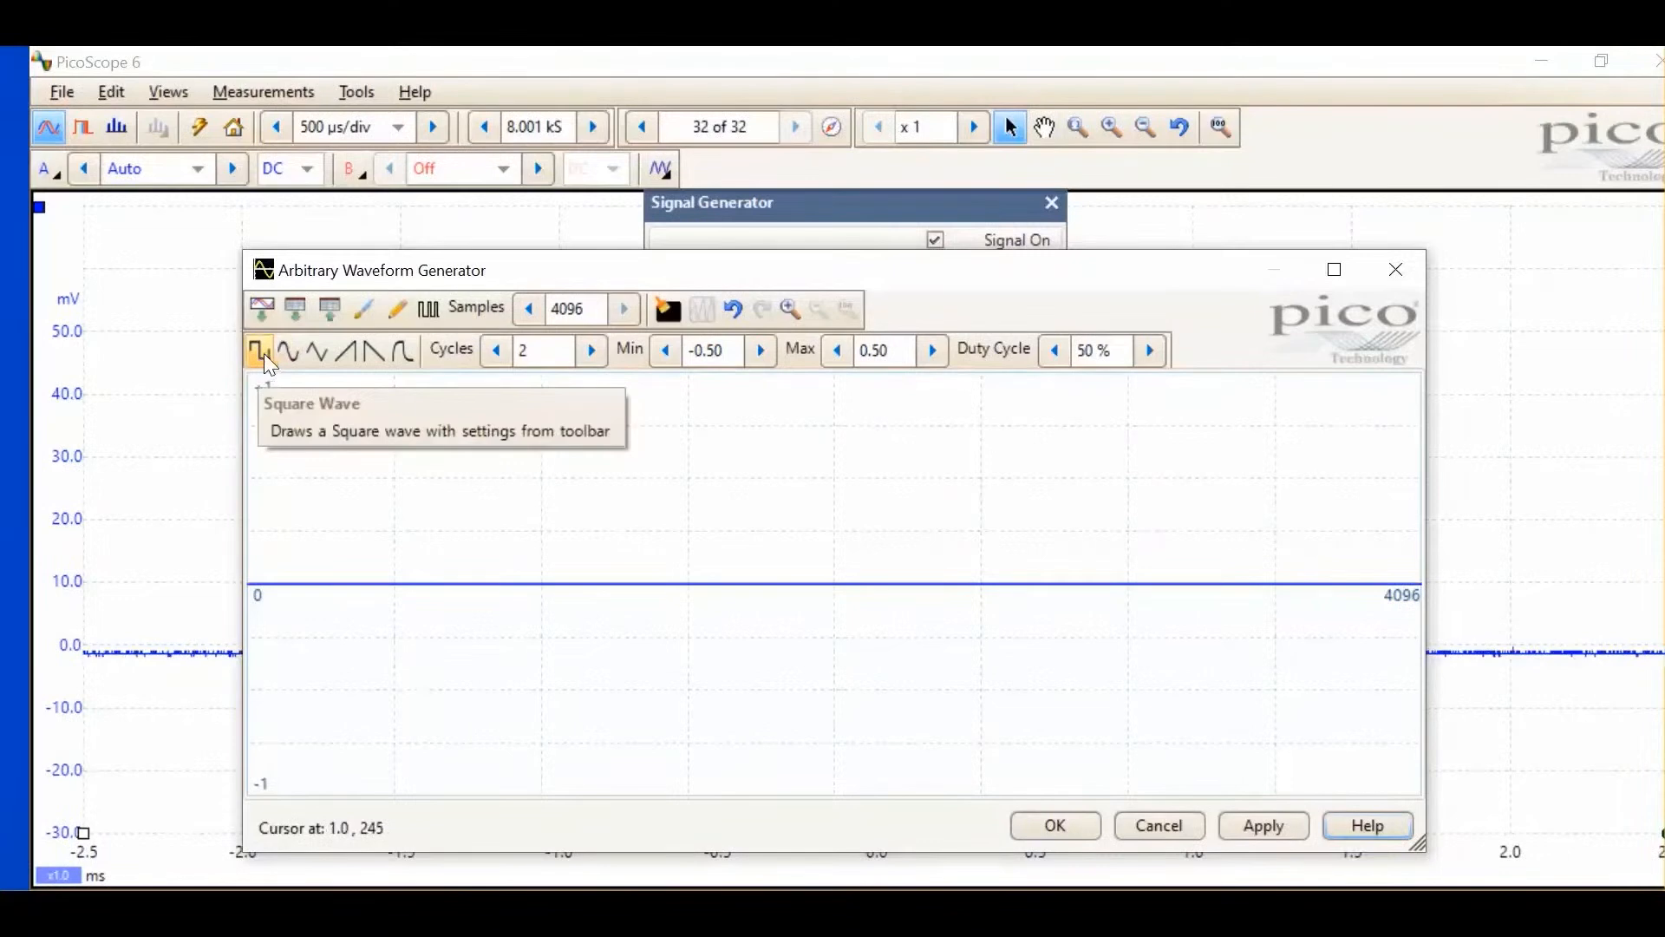
Draw the wave with exponential rising and falling edges and set it to 10 cycles.
click(401, 351)
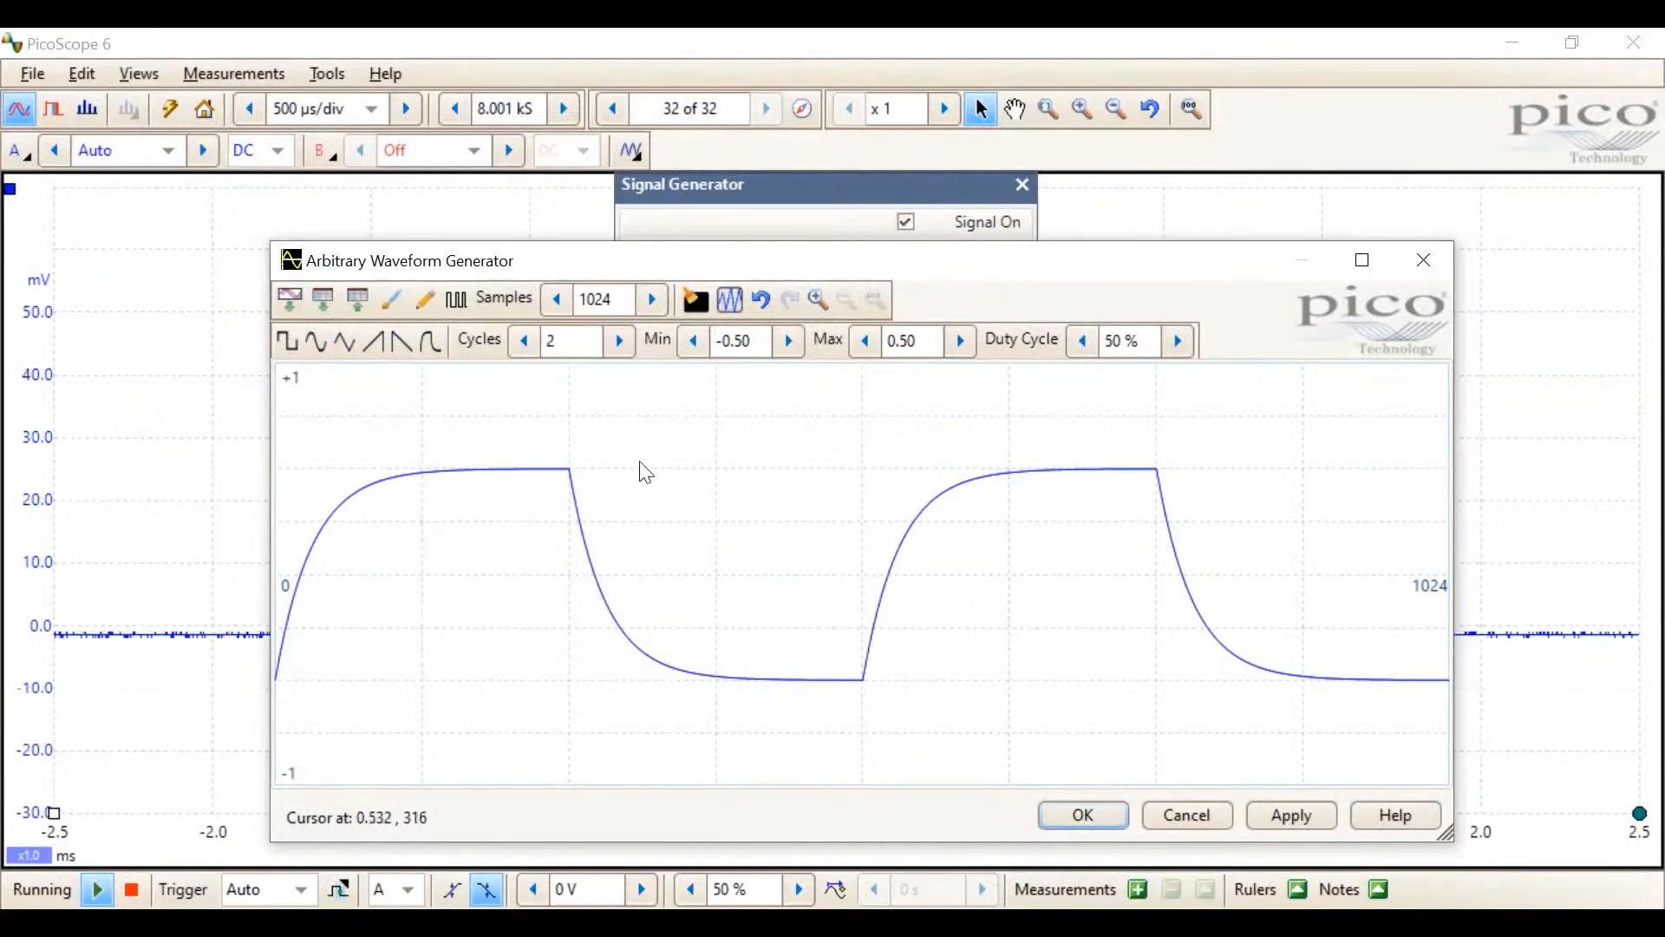
click(621, 347)
click(621, 347)
click(621, 347)
click(621, 347)
click(621, 347)
click(621, 347)
click(621, 347)
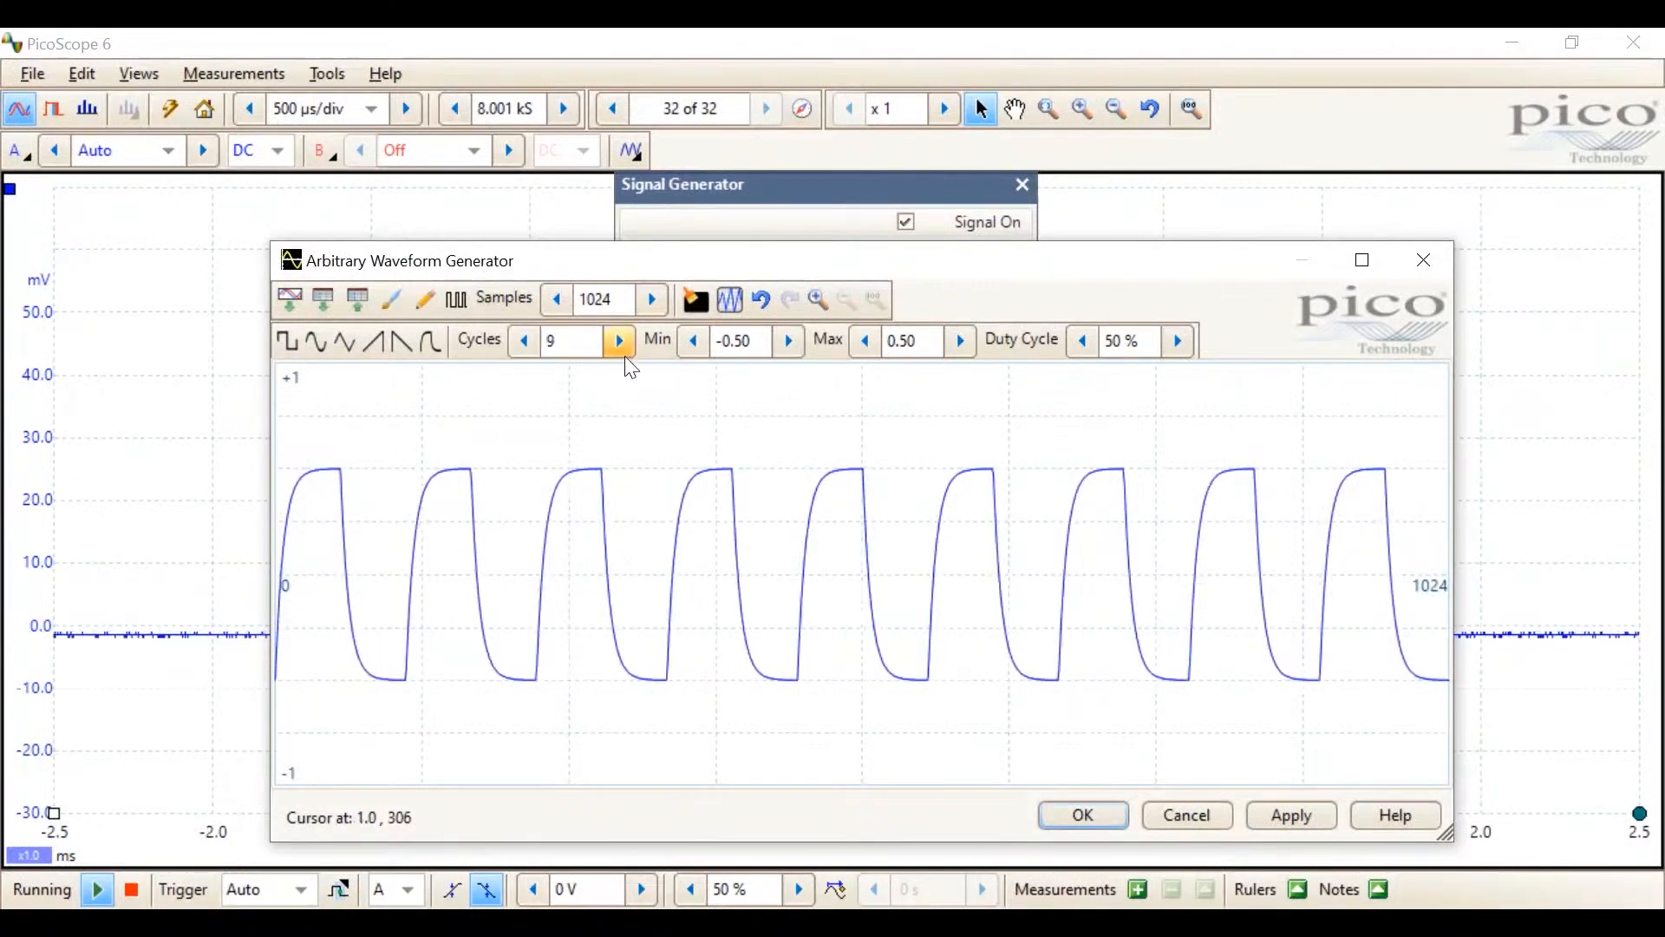
click(621, 347)
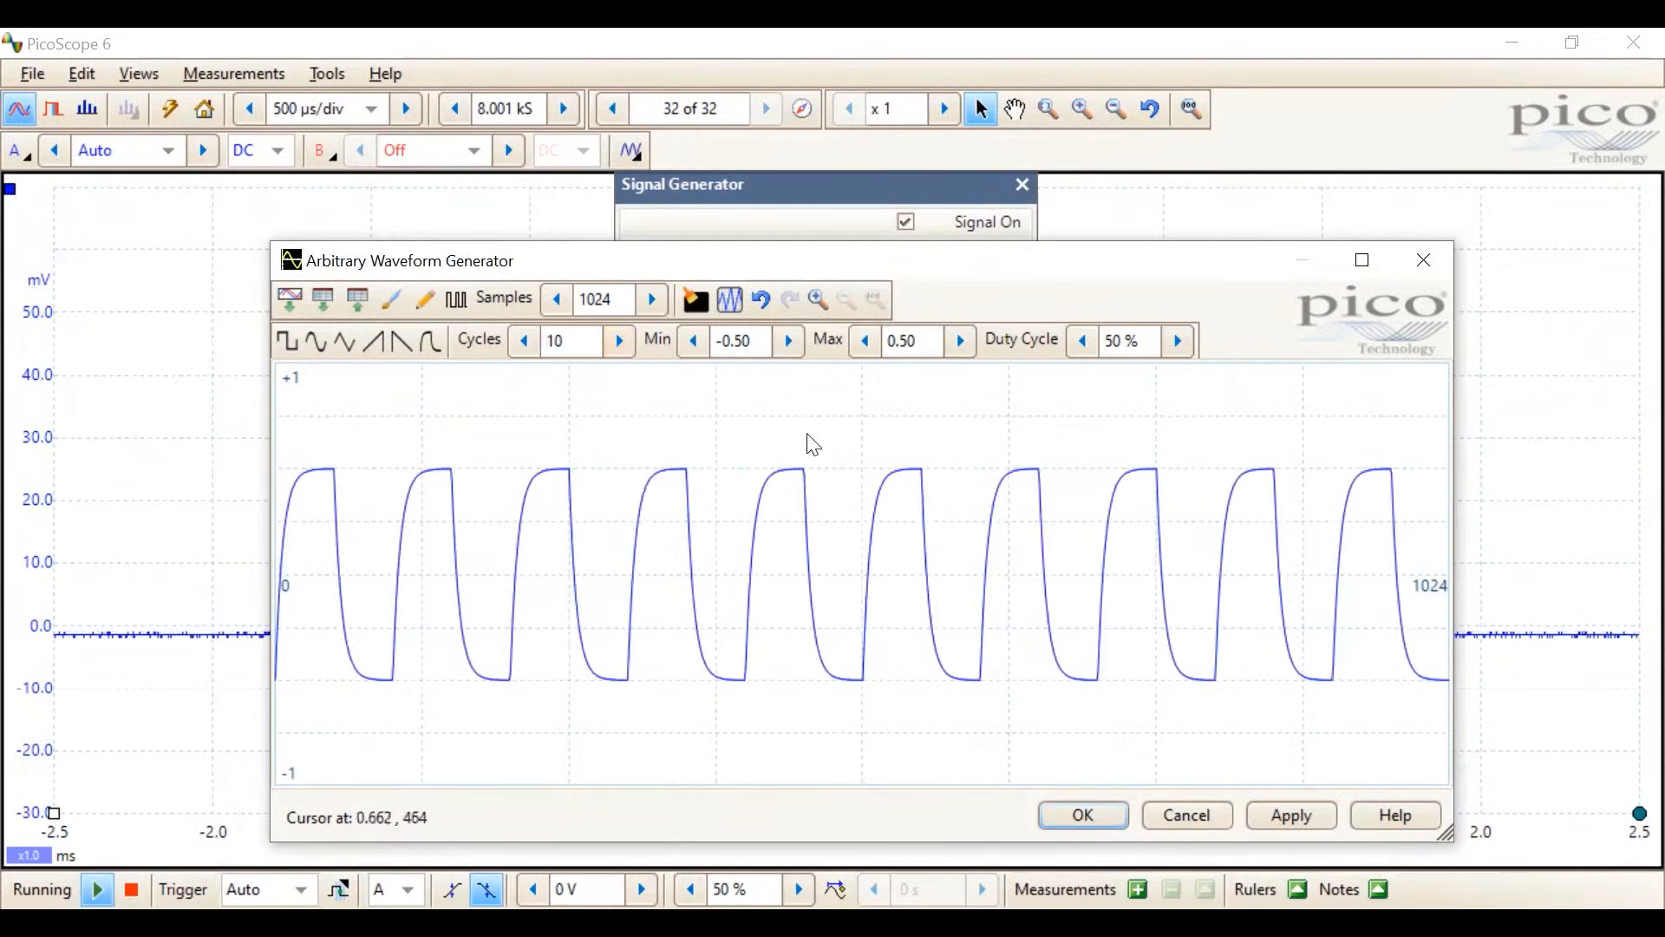
Draw a narrow negative spike freehand through a pulse near the middle of the waveform, and output the edited waveform.
click(817, 302)
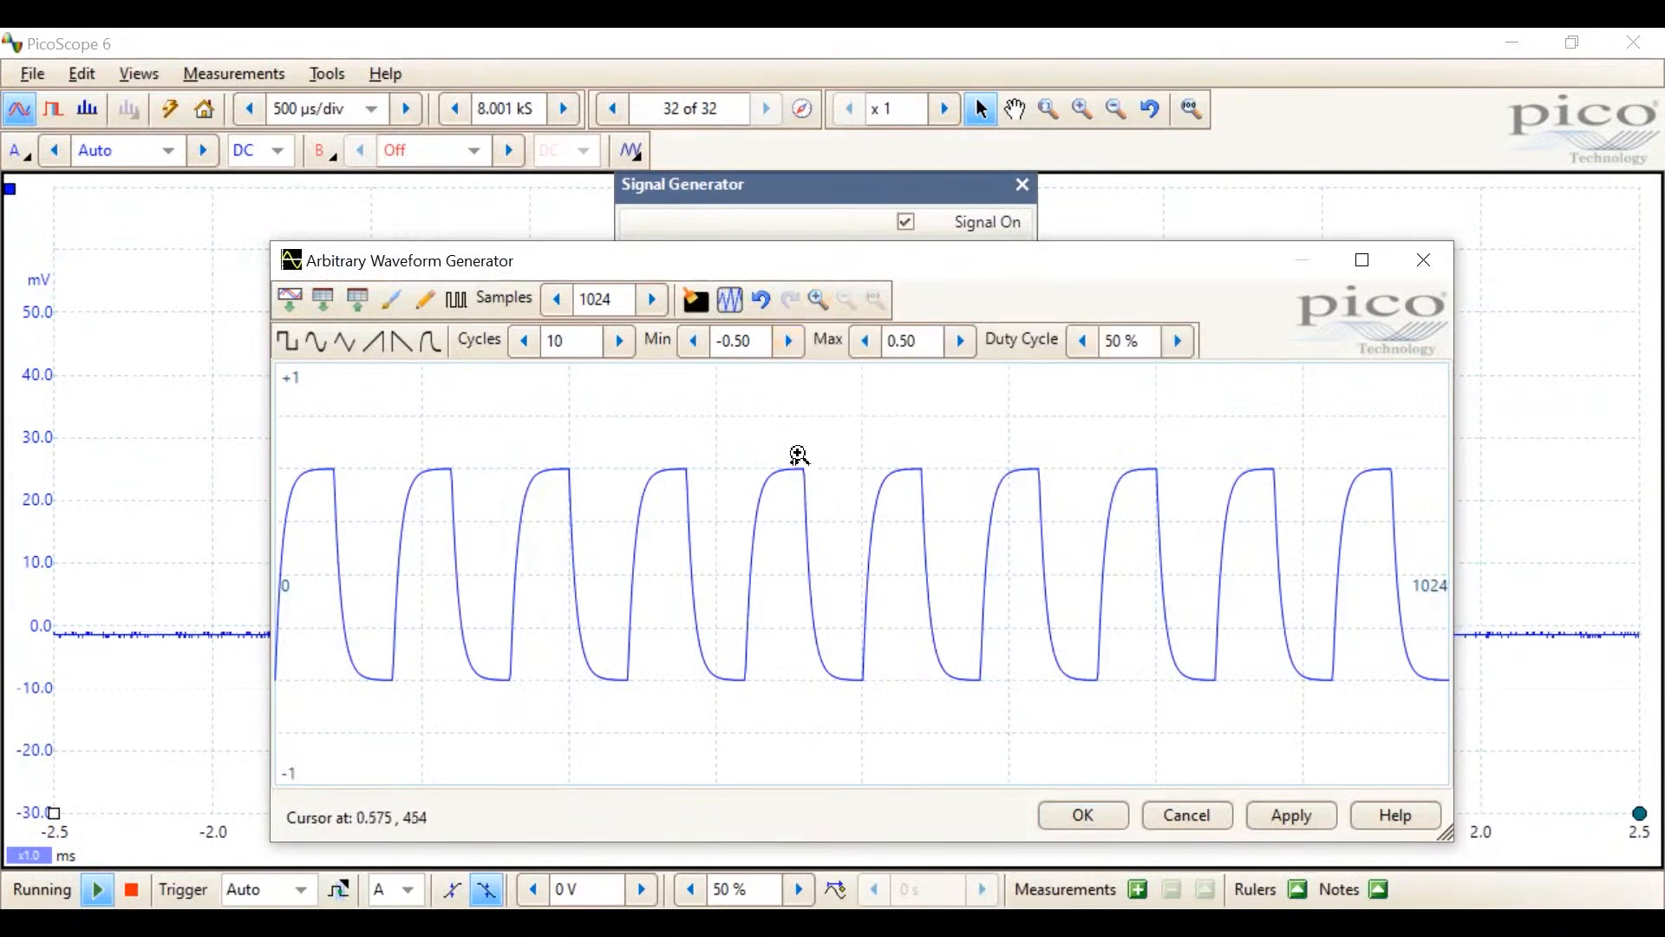
click(897, 545)
click(896, 543)
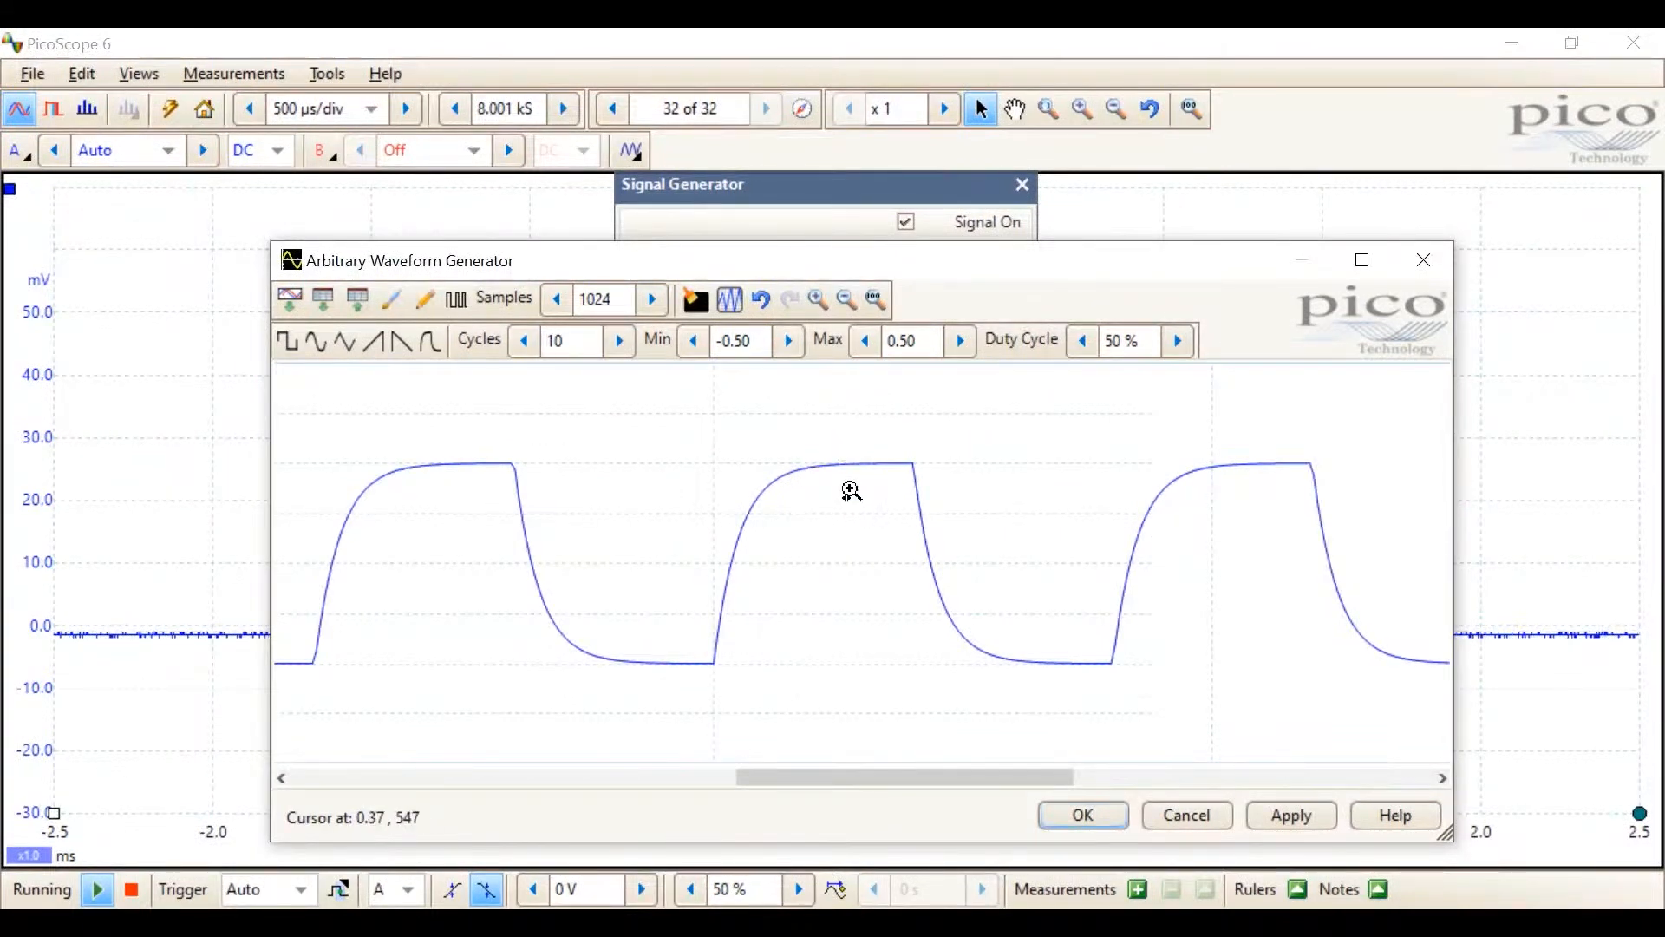
click(393, 300)
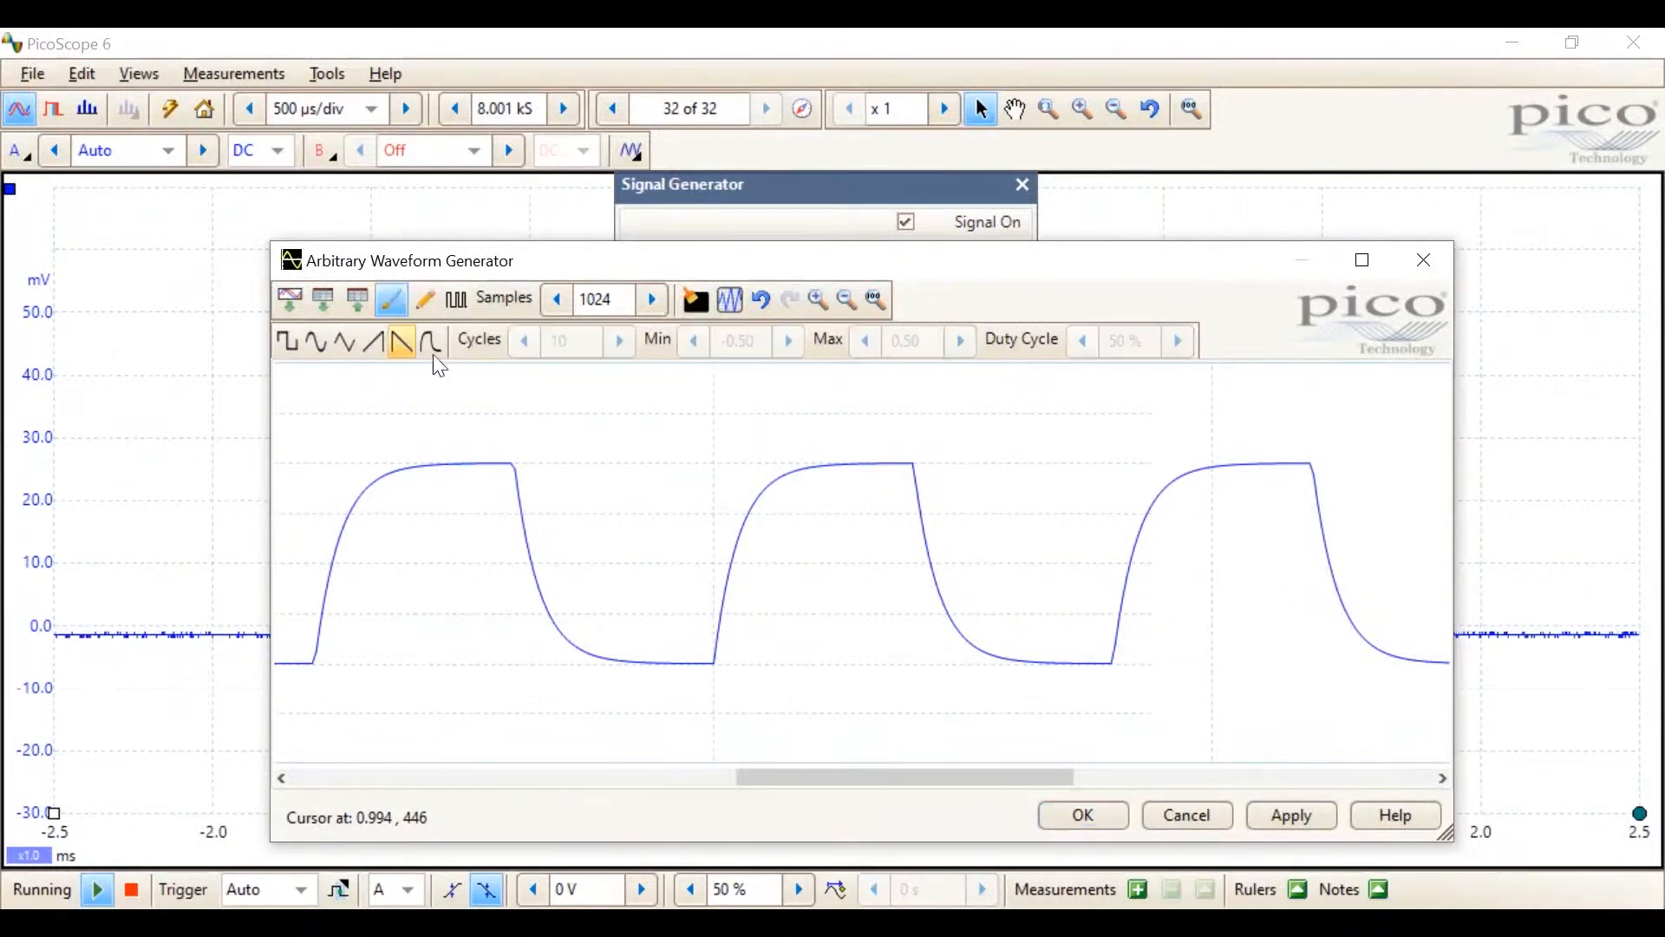
drag(811, 464, 834, 678)
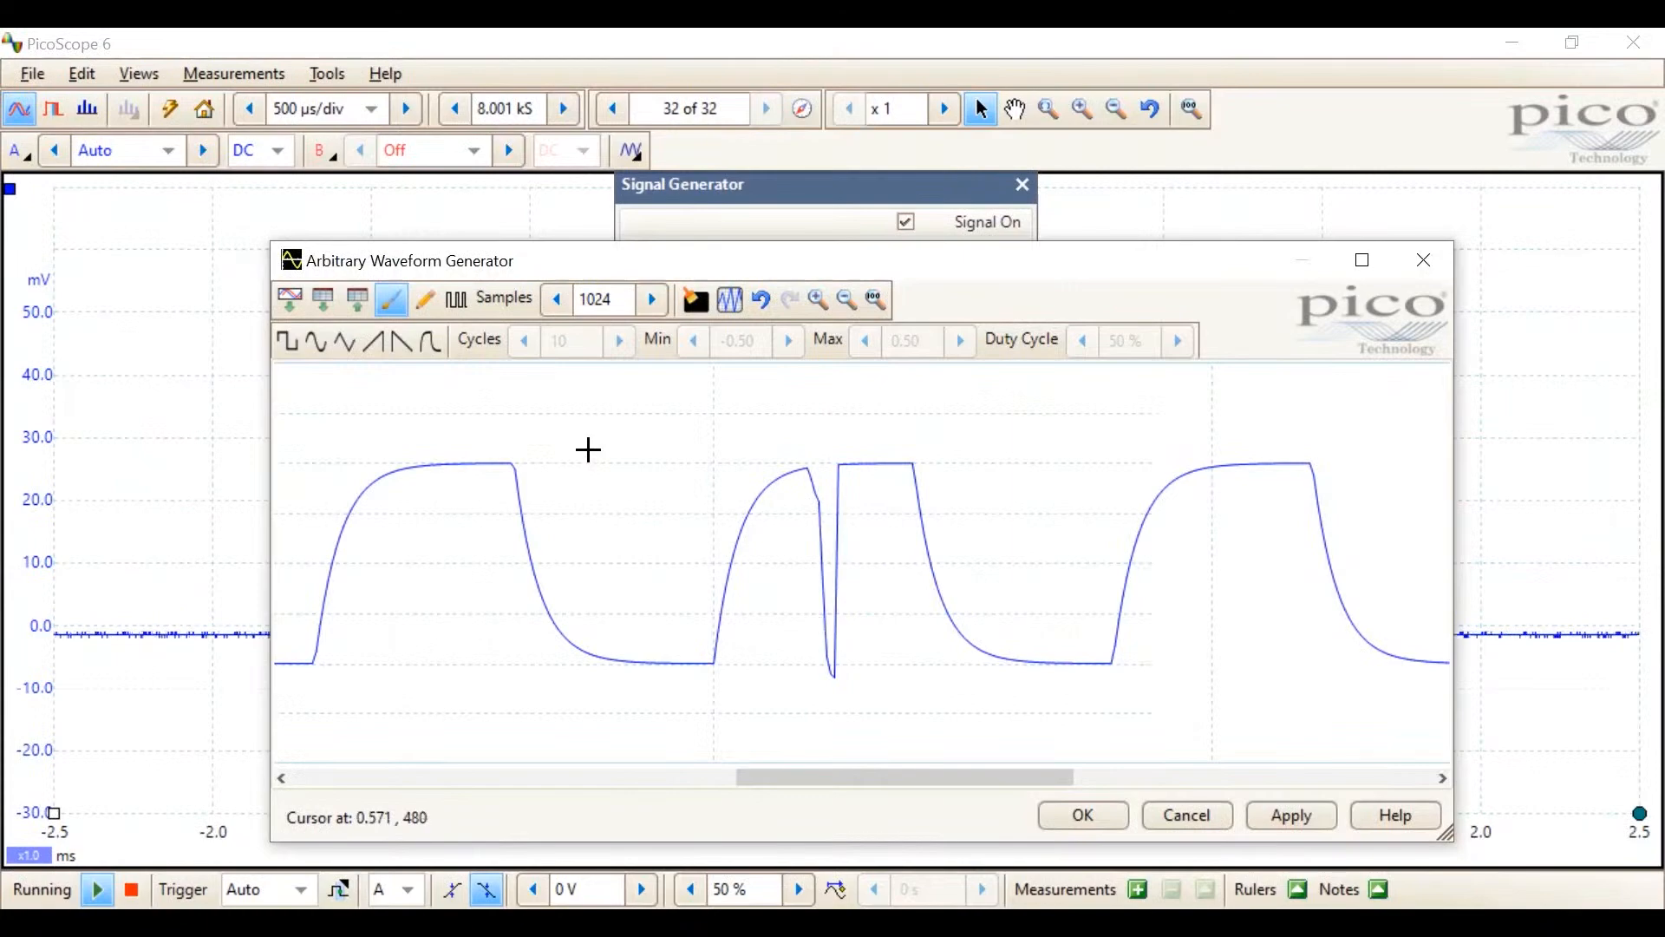
click(1085, 811)
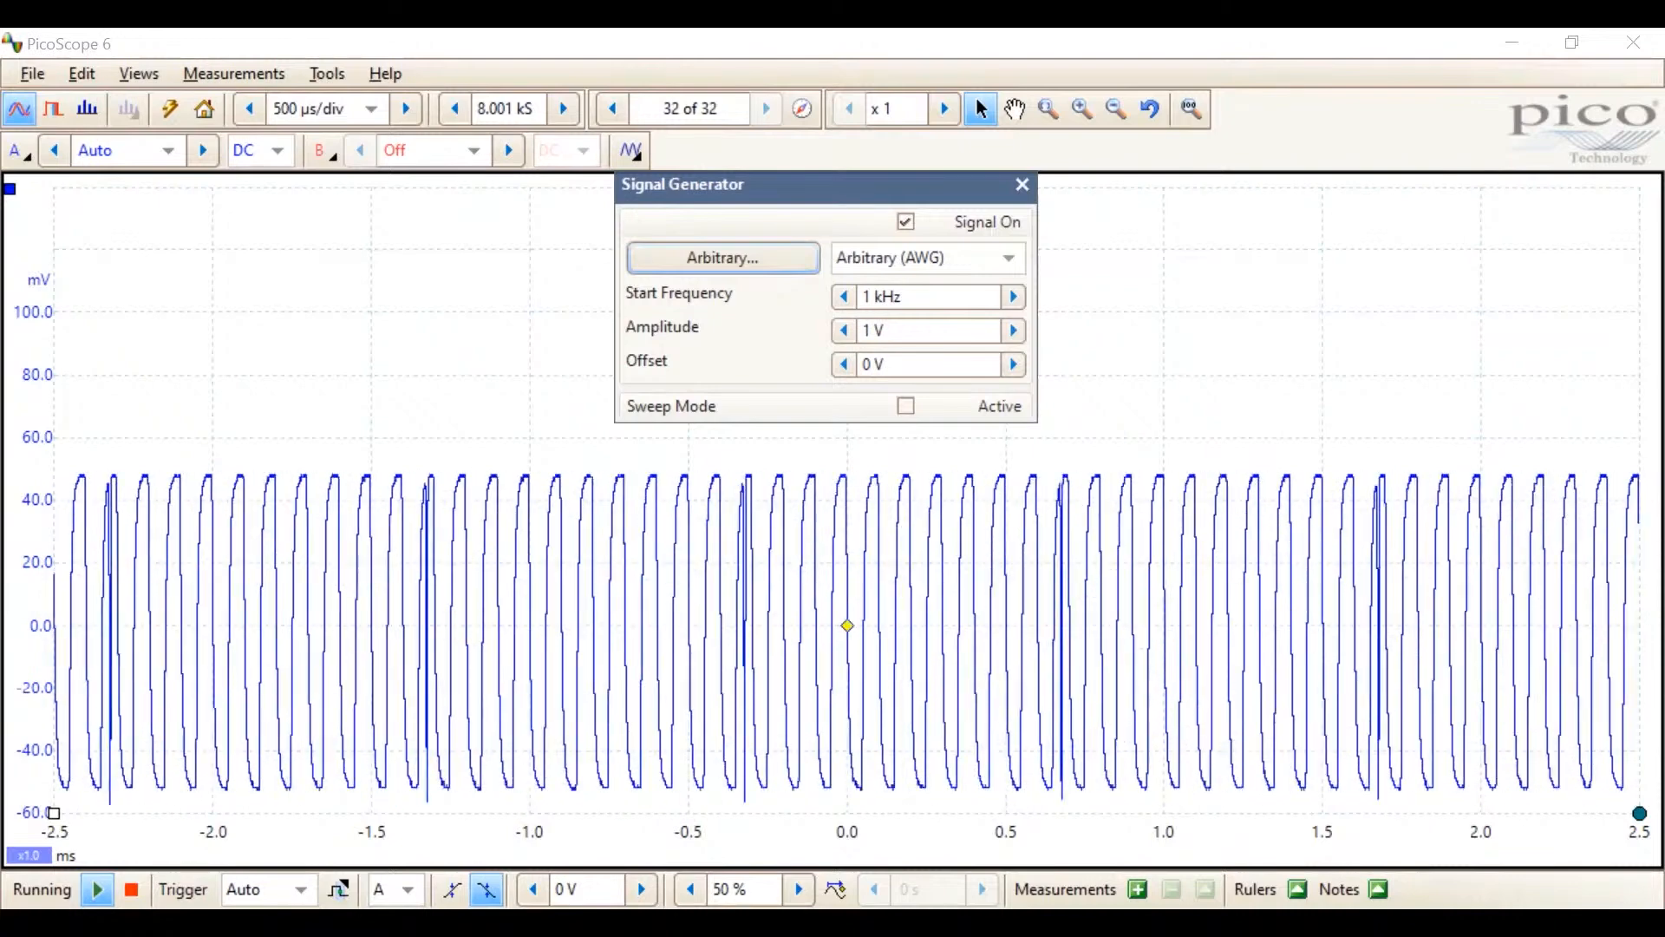
Stop the capture, close the signal generator and magnify the trace x5 horizontally with the glitch unobstructed.
click(137, 894)
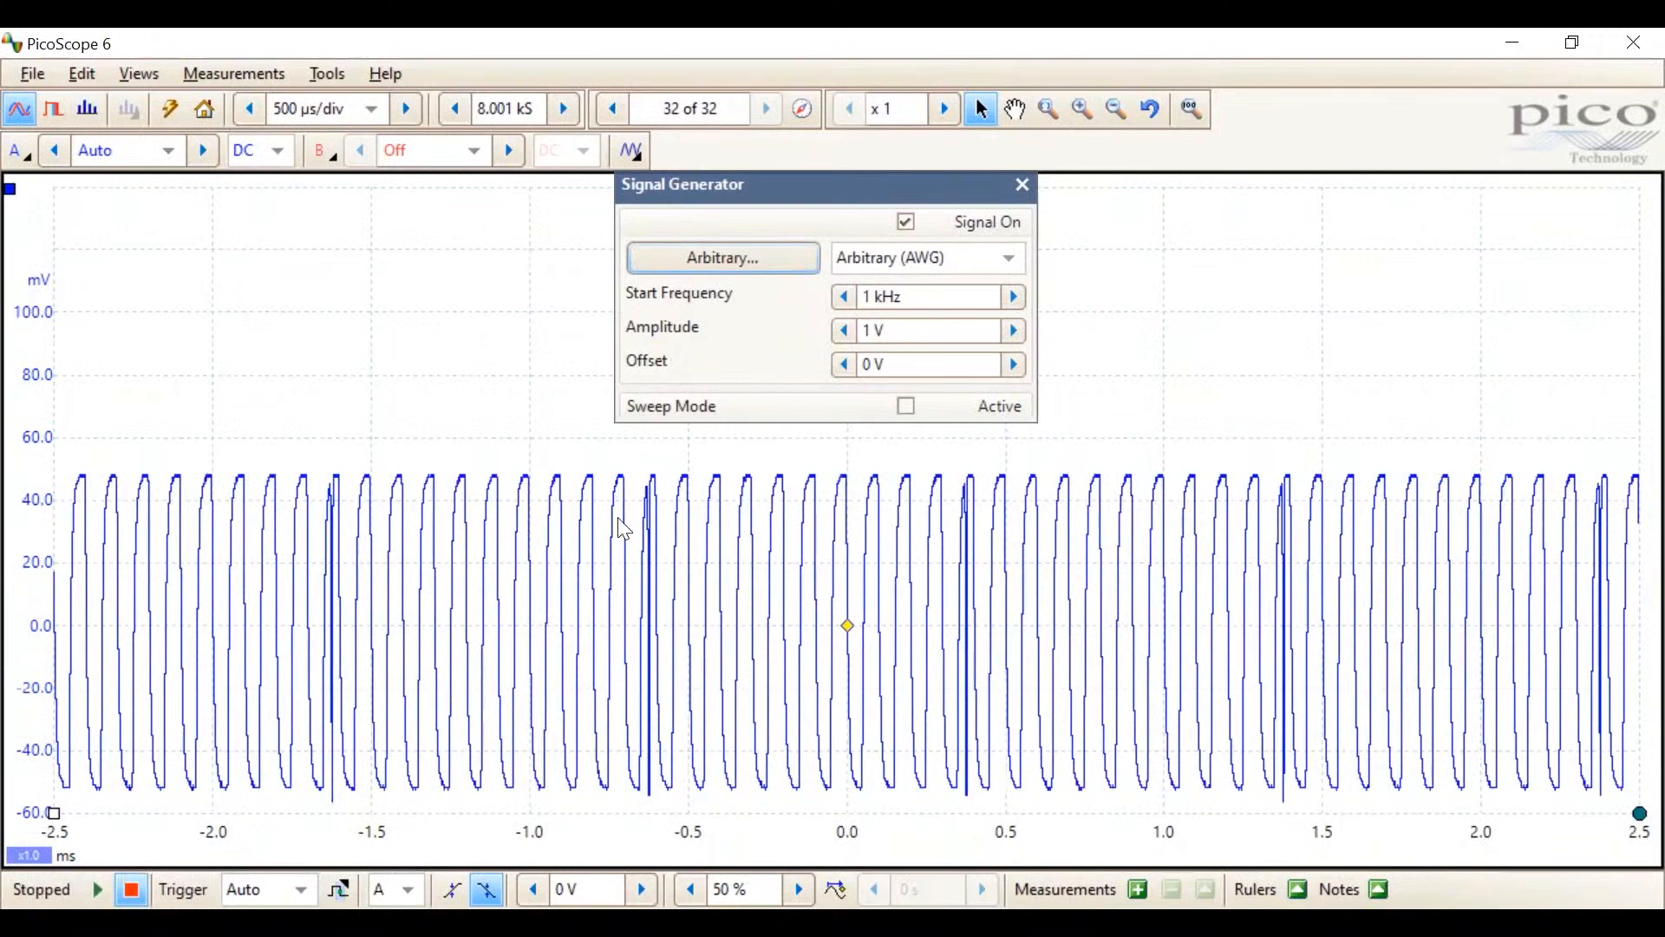
click(1023, 186)
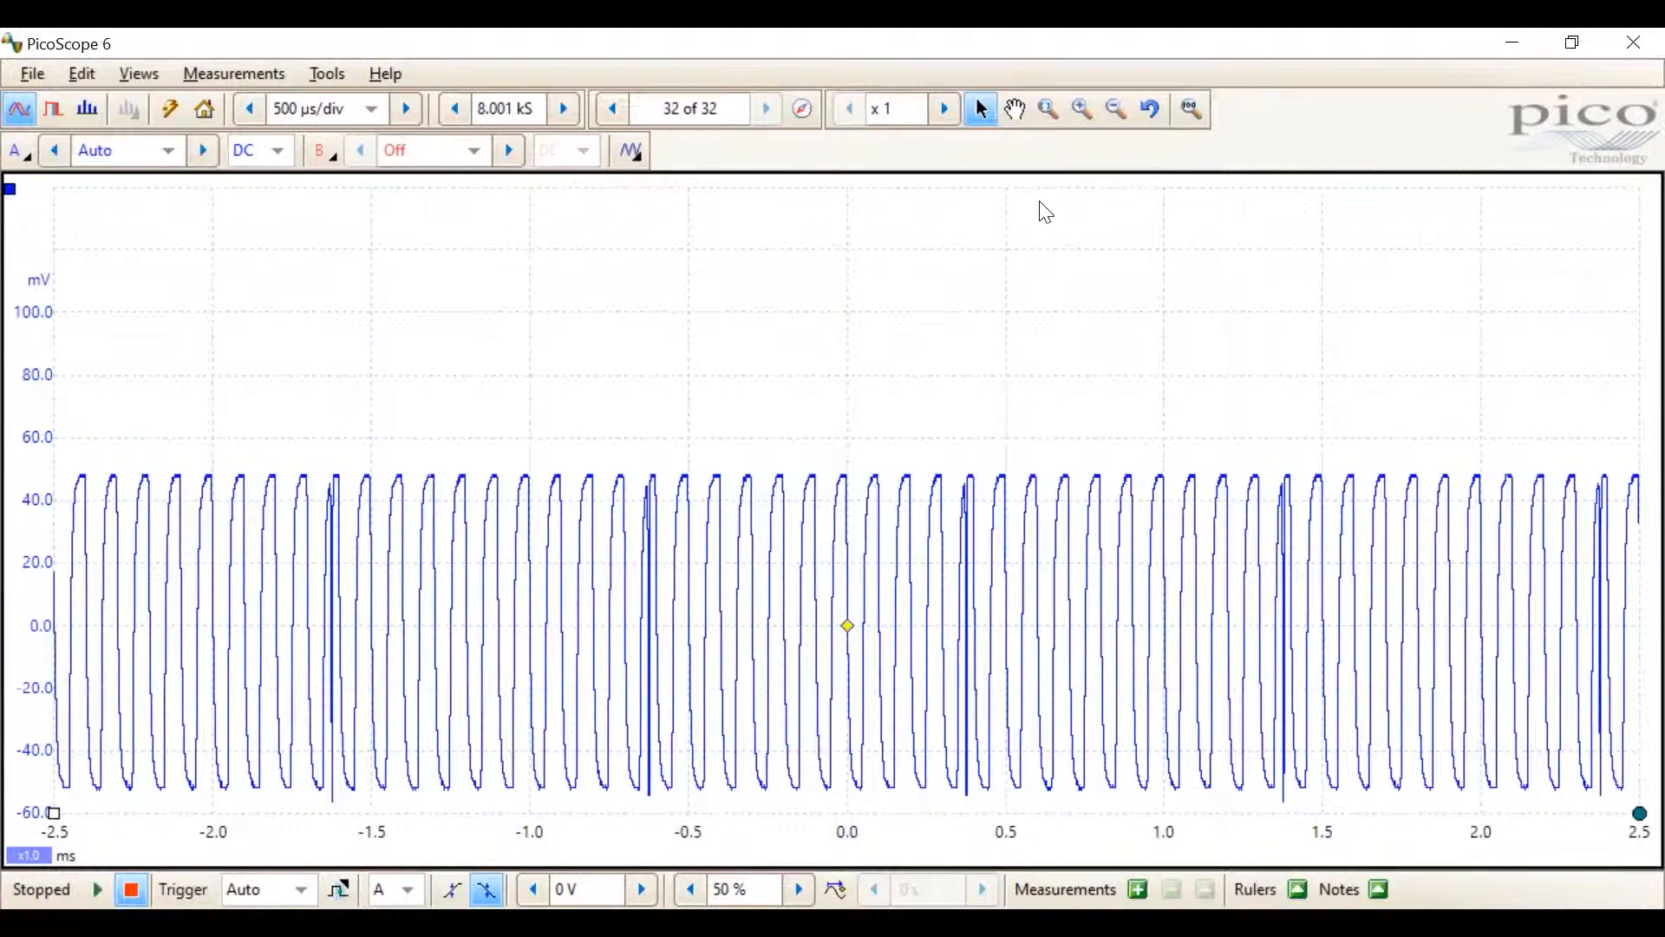
click(945, 111)
click(946, 110)
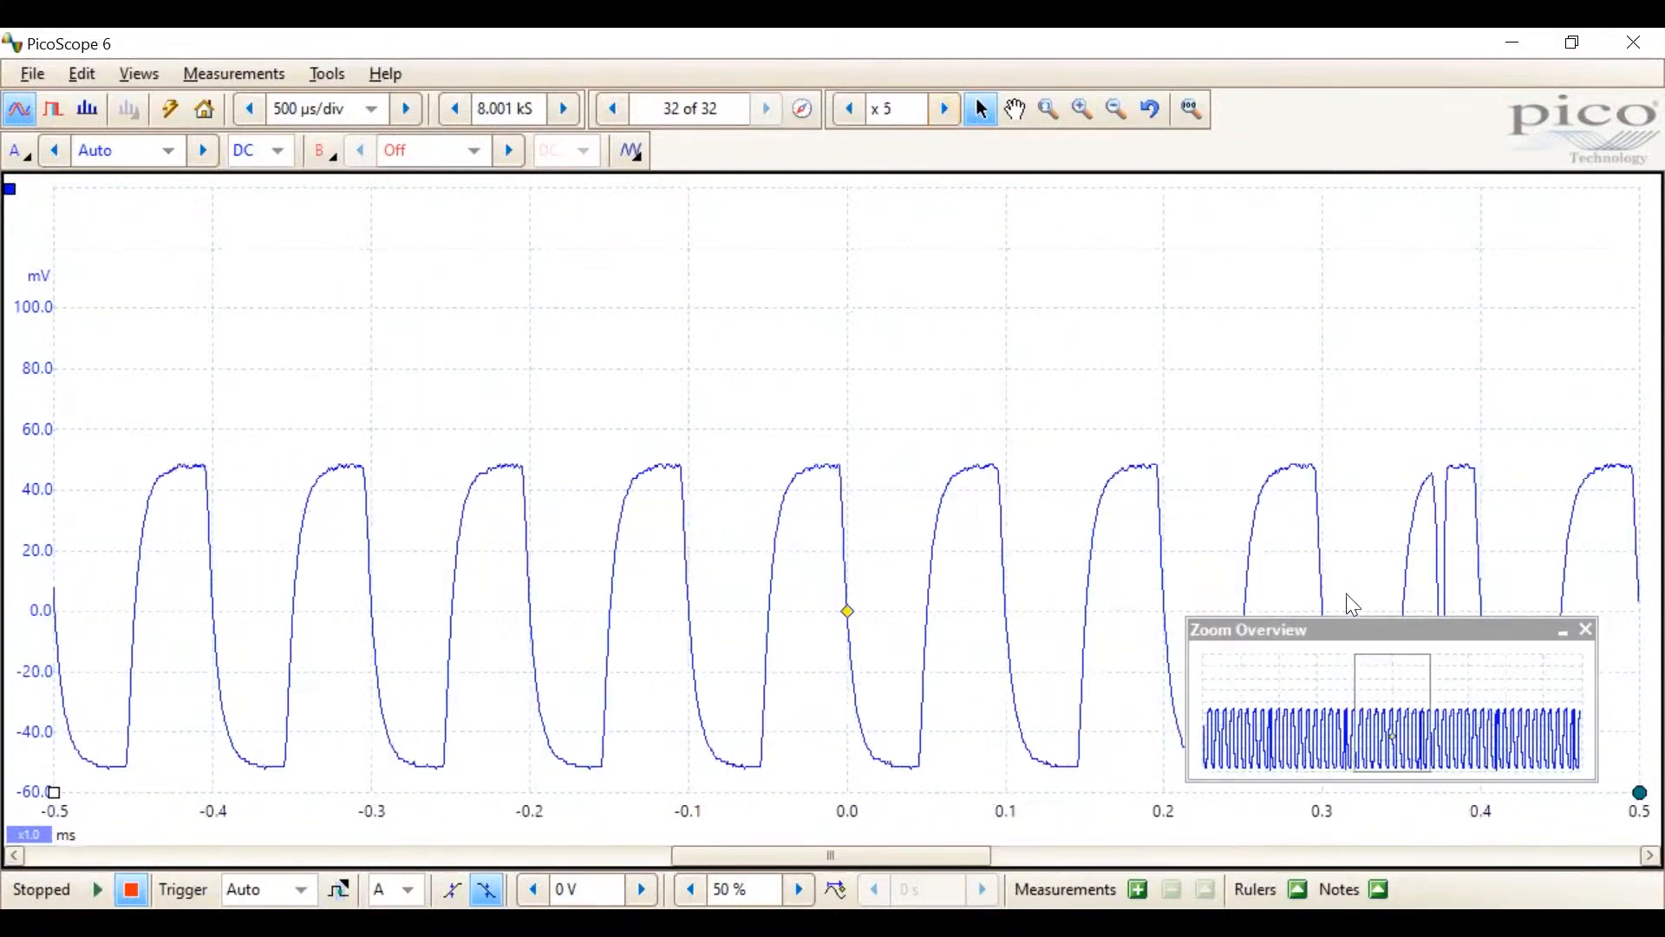
drag(1368, 624, 1404, 202)
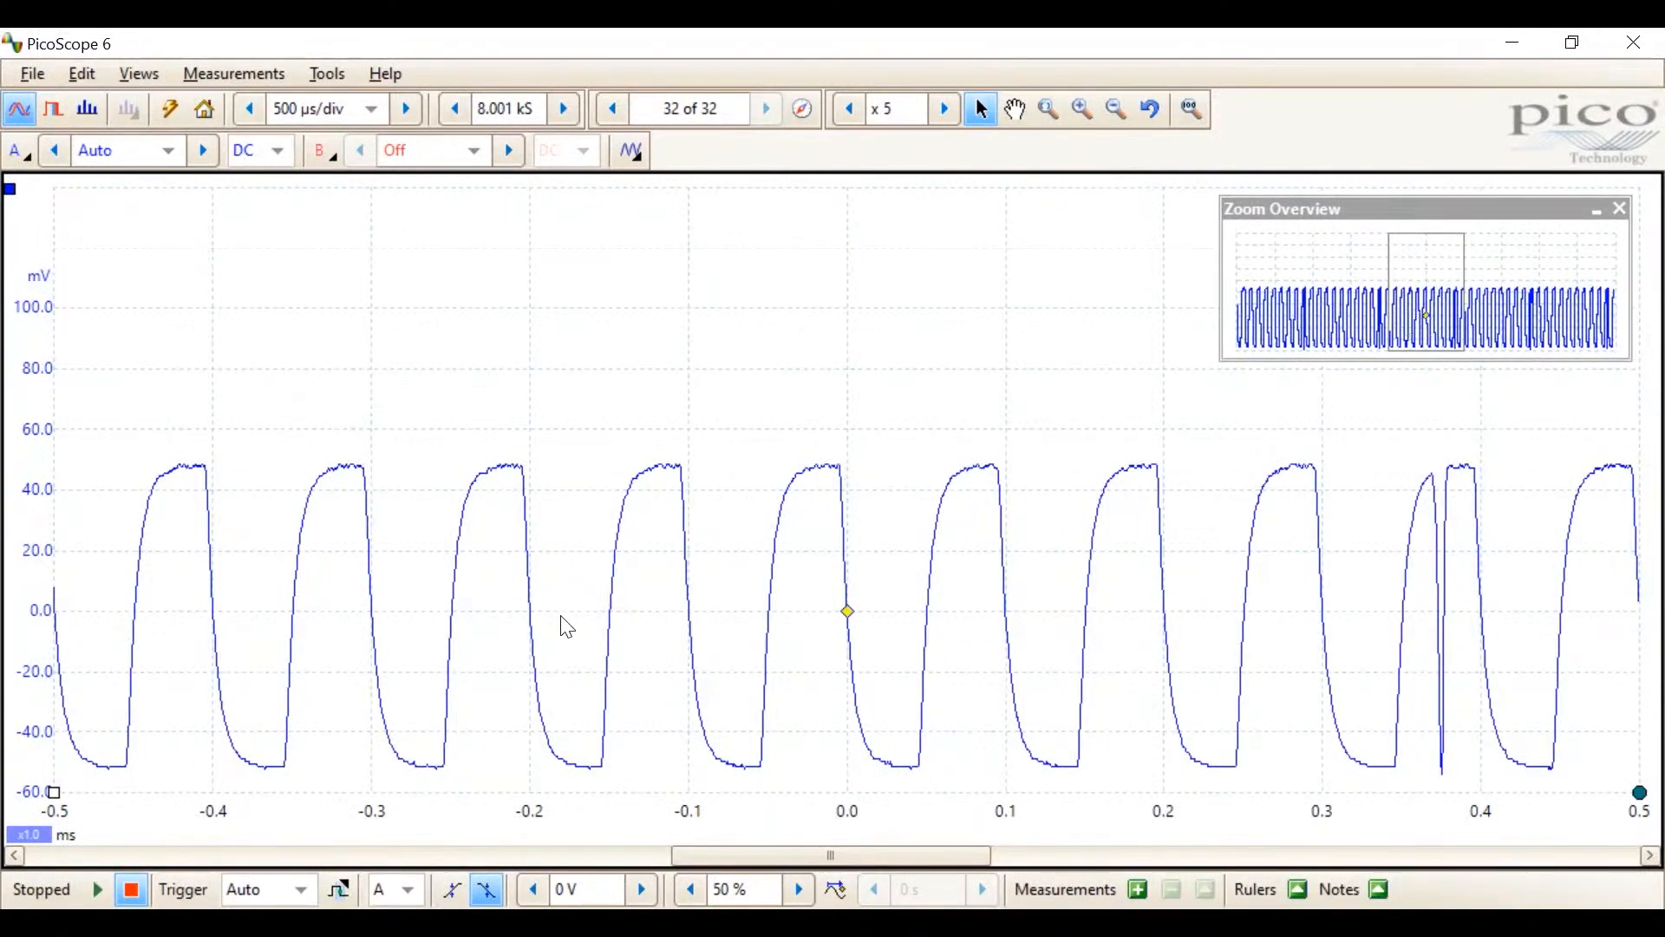
mouse_move(840, 855)
mouse_down()
mouse_move(1124, 835)
mouse_move(728, 861)
mouse_move(907, 876)
mouse_move(866, 867)
mouse_up()
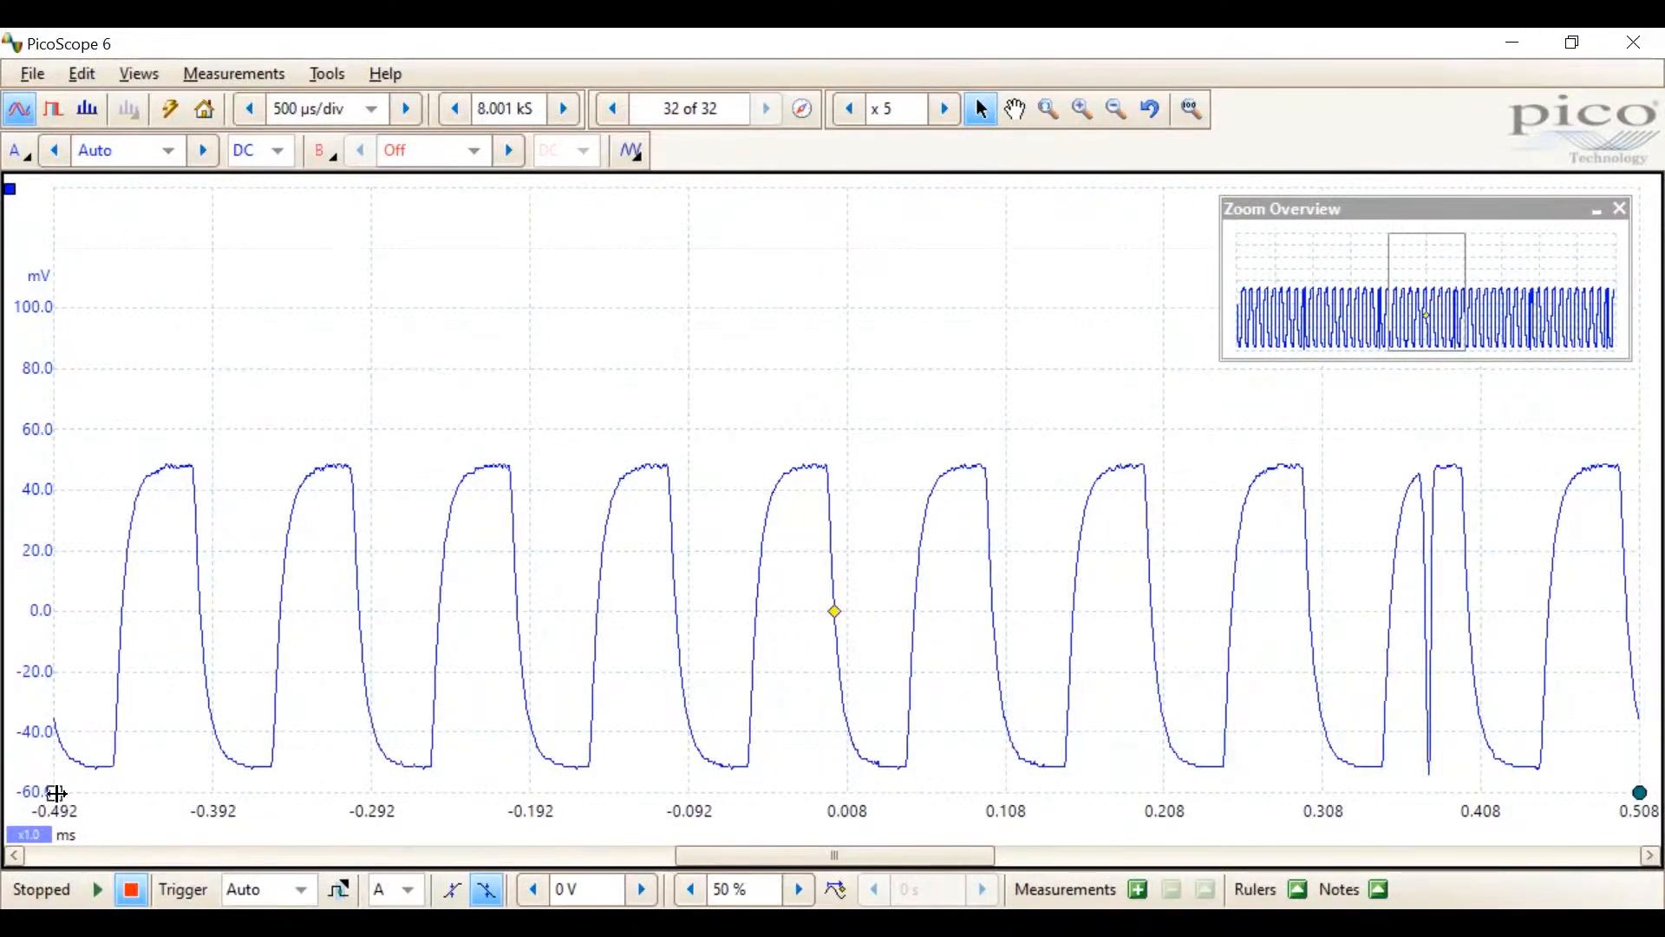
Measure the width of a normal negative pulse with two time rulers, and remove the rulers and the zoom.
drag(57, 793, 993, 798)
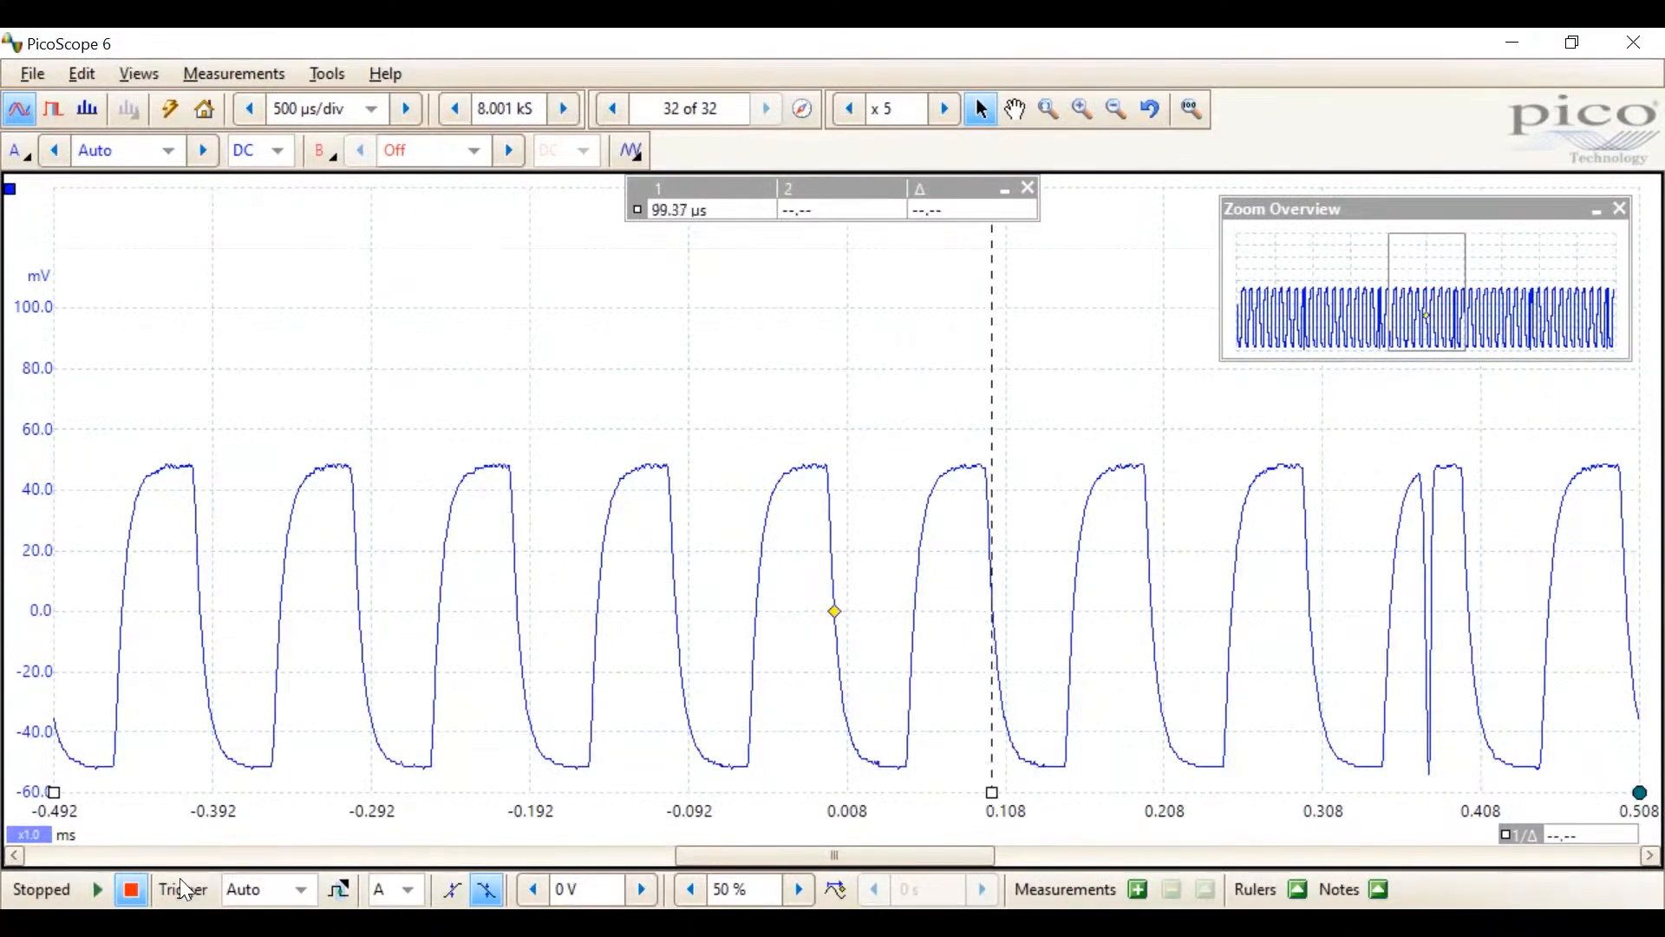
drag(54, 792, 1076, 797)
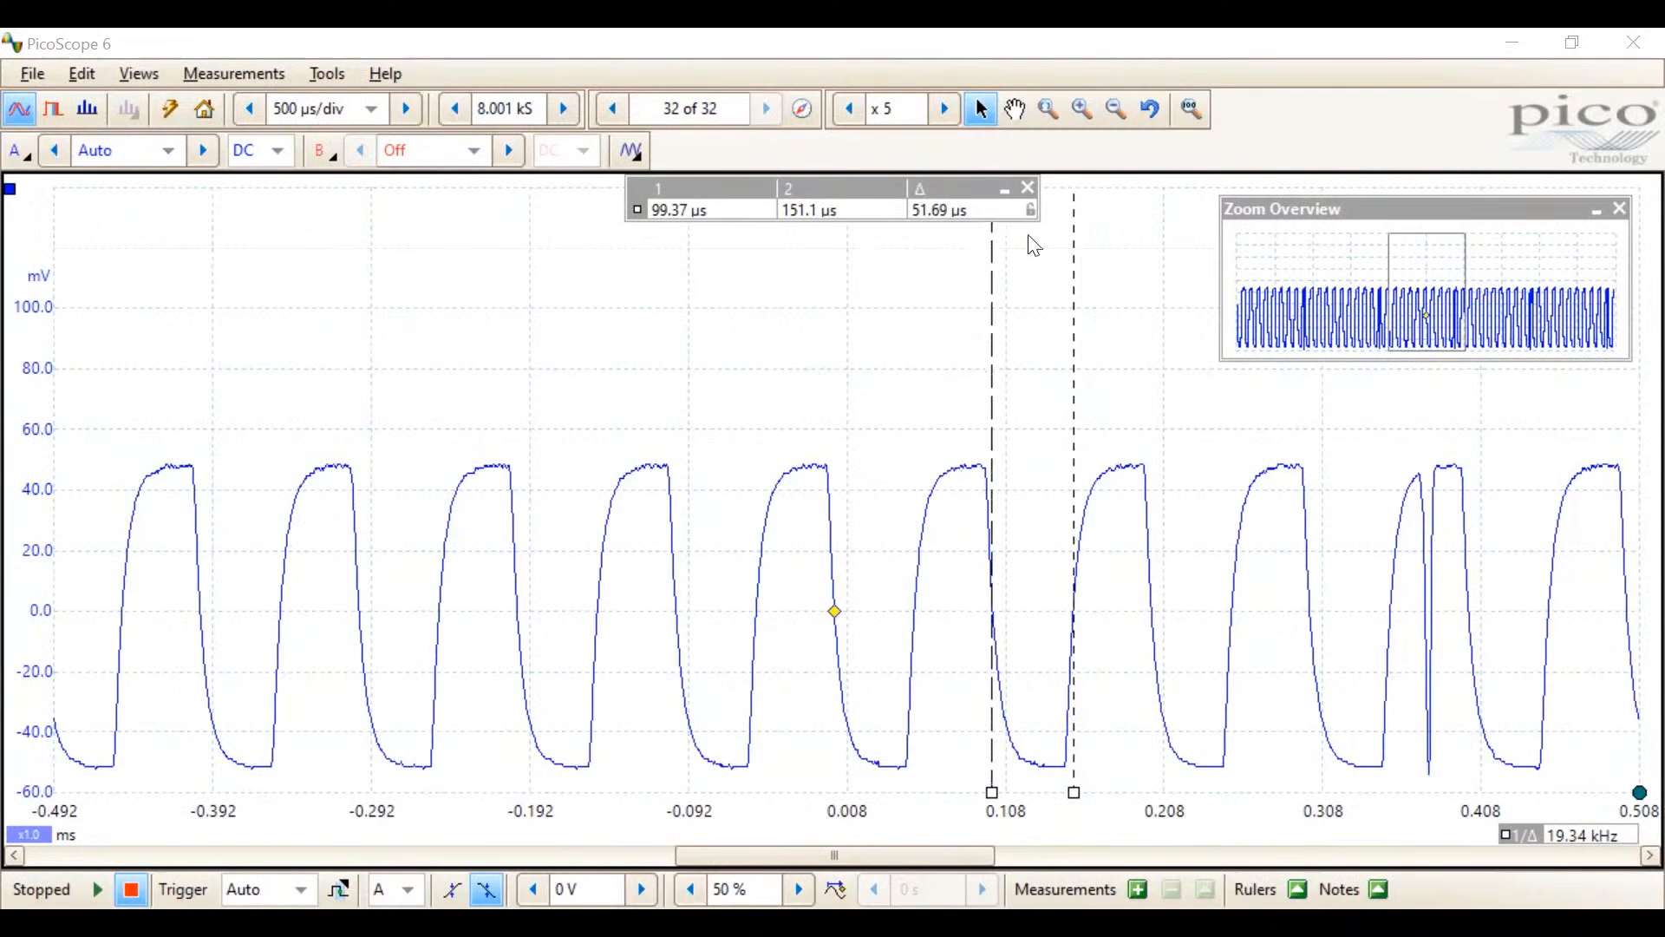
click(1028, 184)
click(1029, 185)
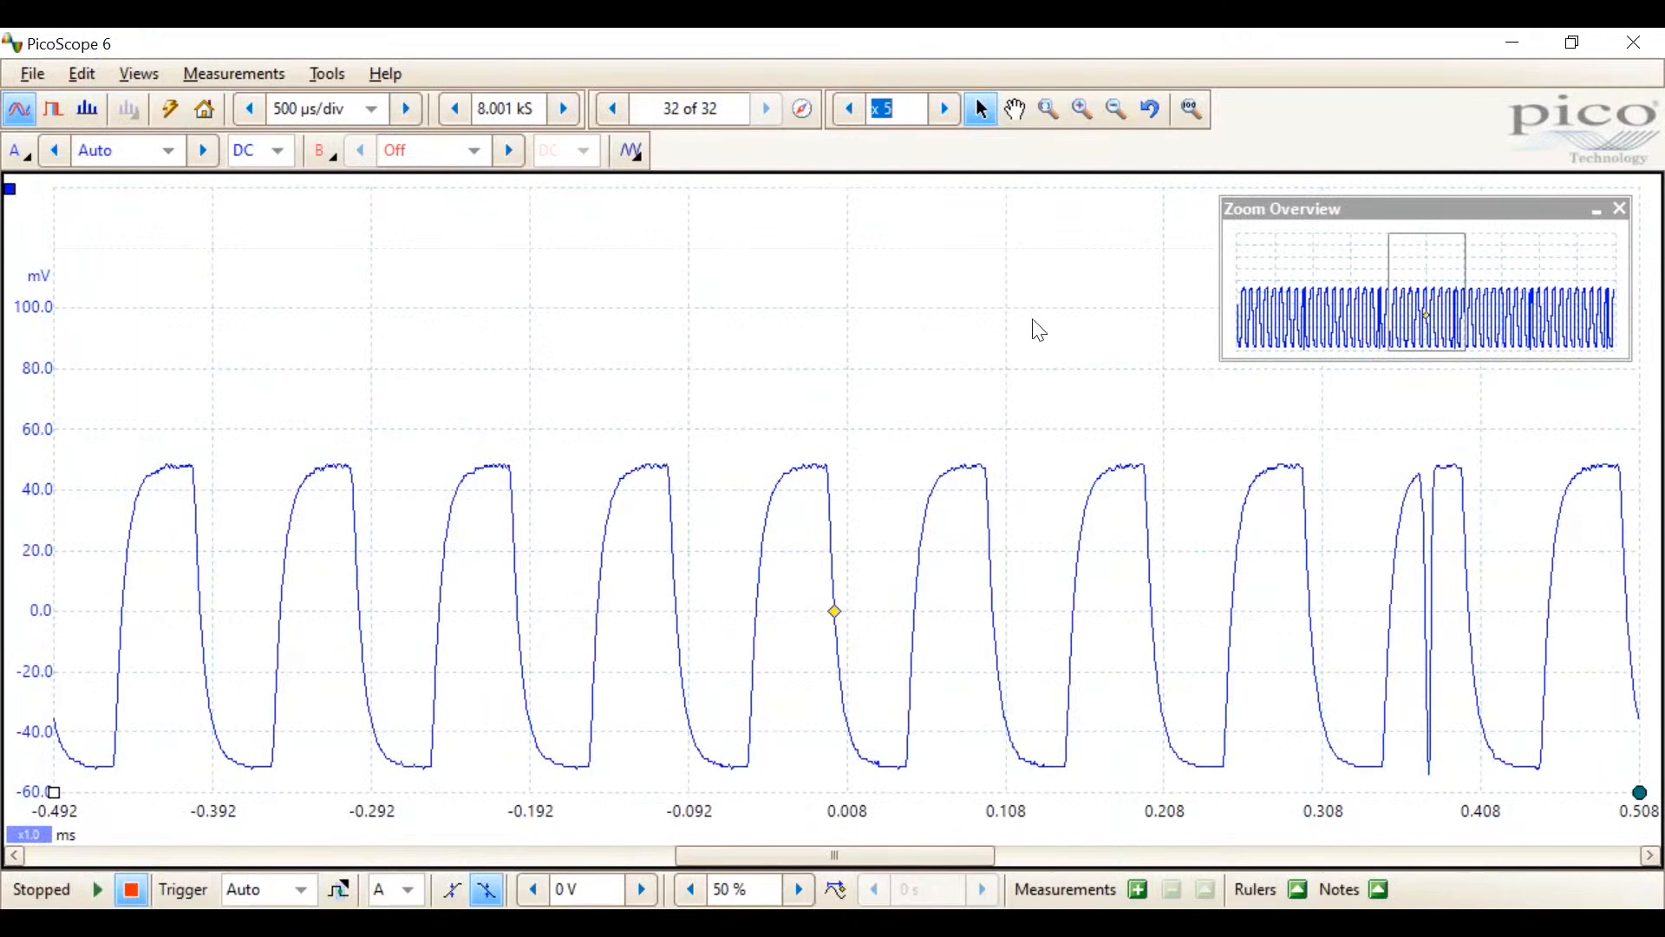
click(1619, 212)
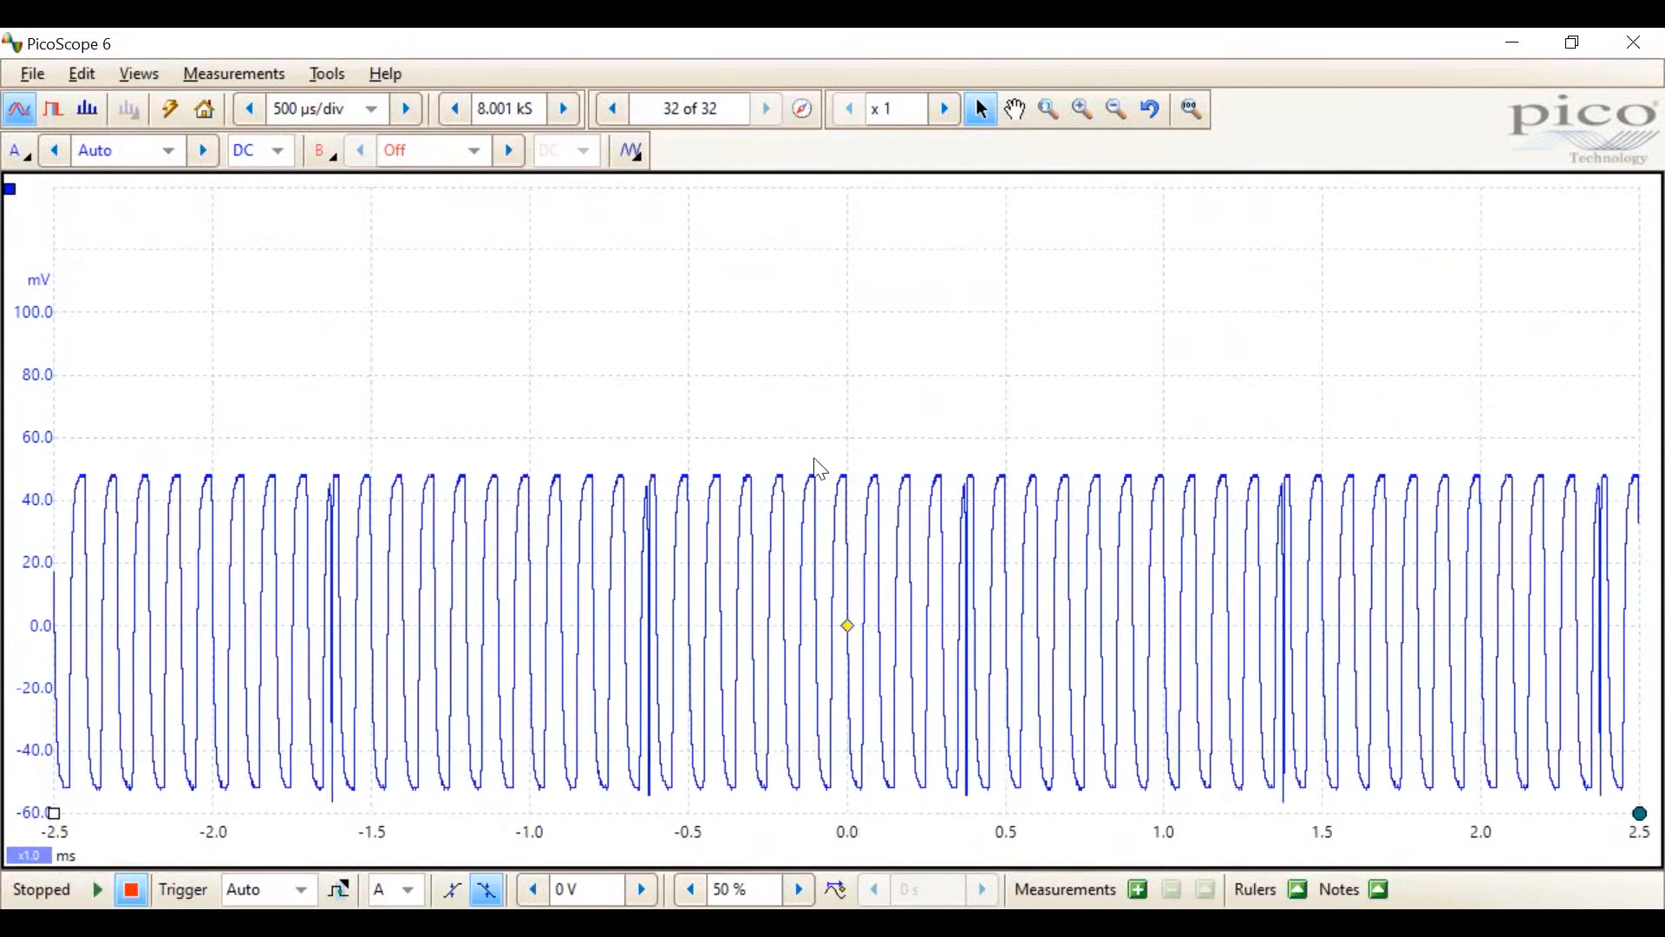
Switch the advanced trigger to Pulse Width on channel A, keeping Negative Pulse direction and the Less than condition.
click(342, 895)
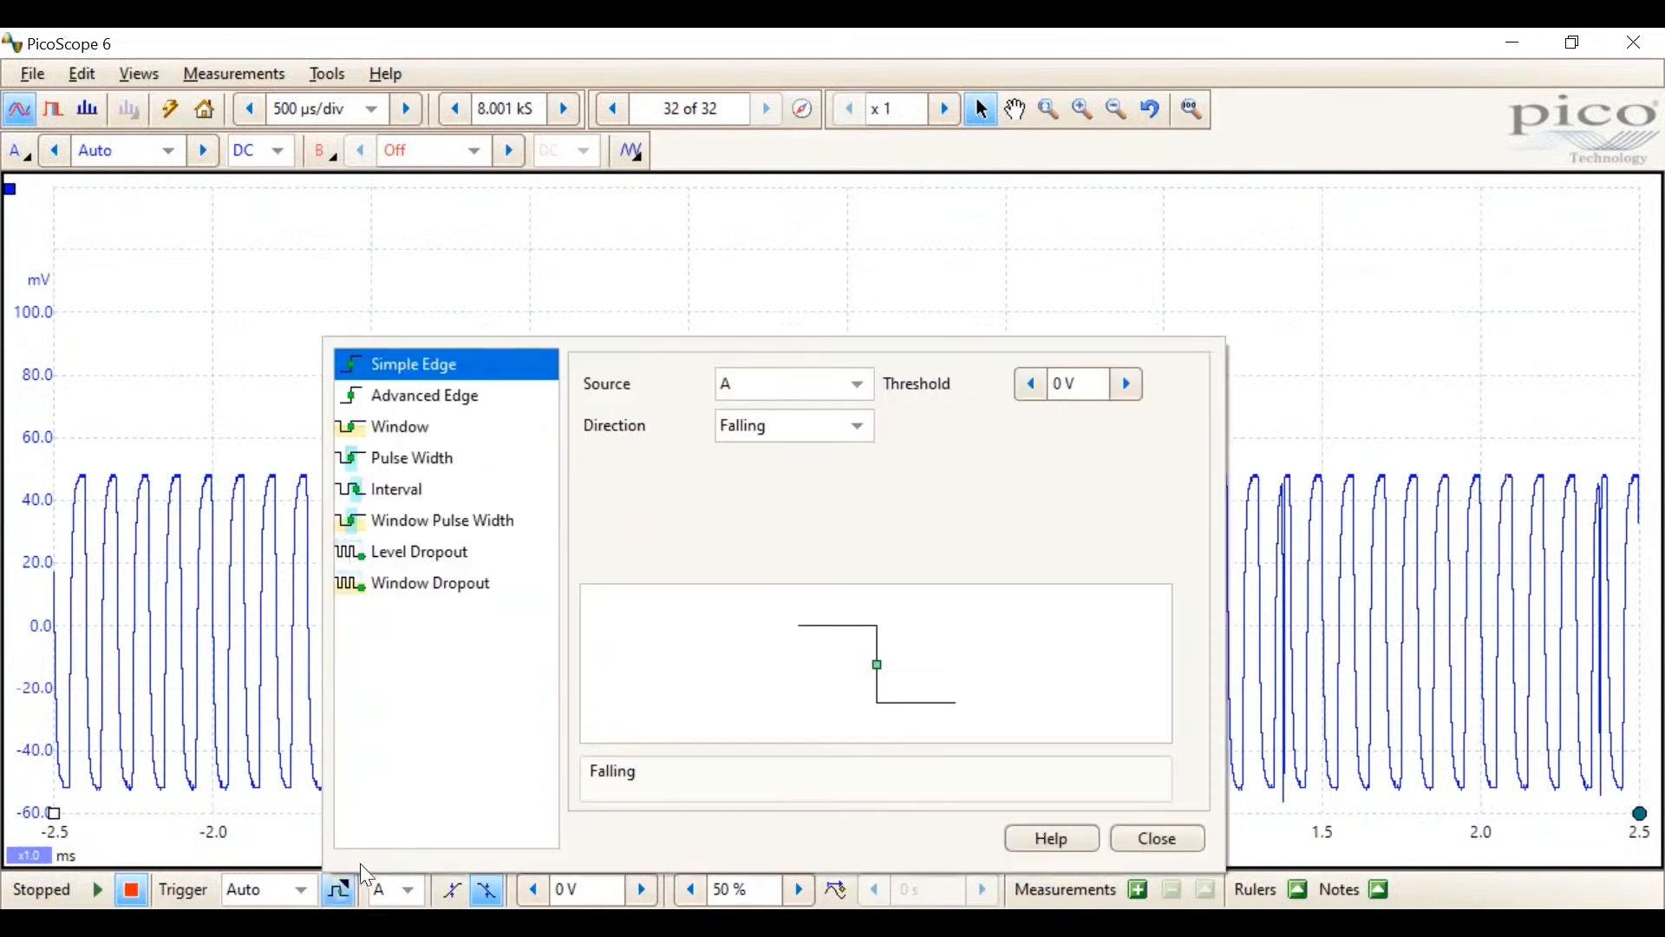
click(450, 477)
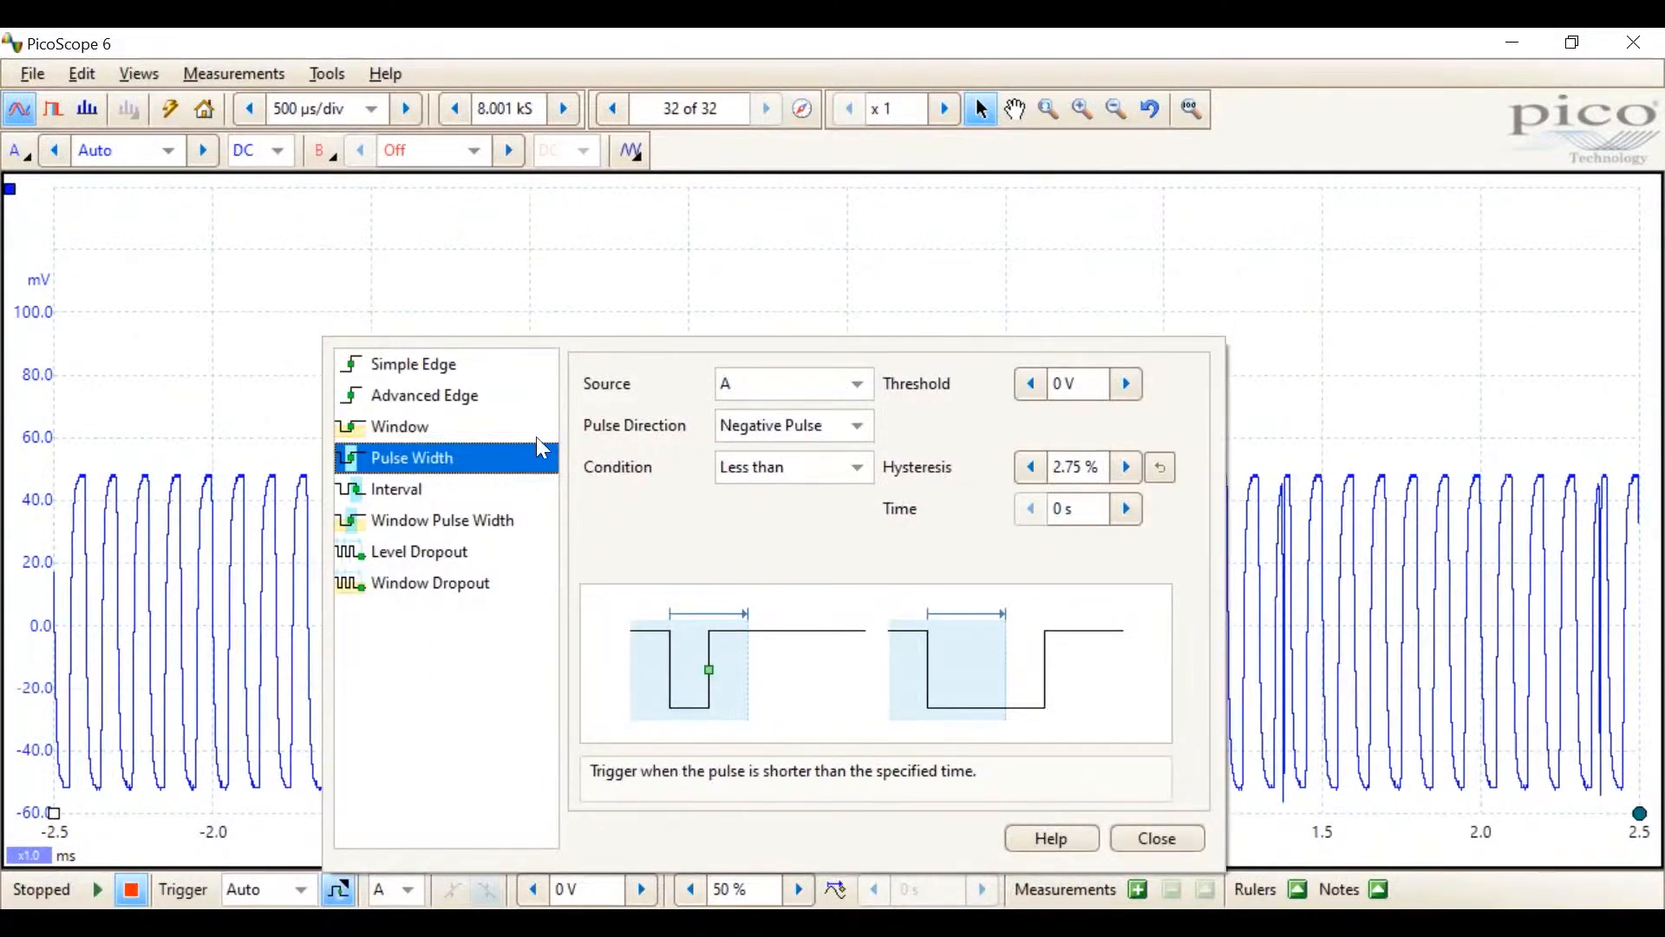
click(859, 428)
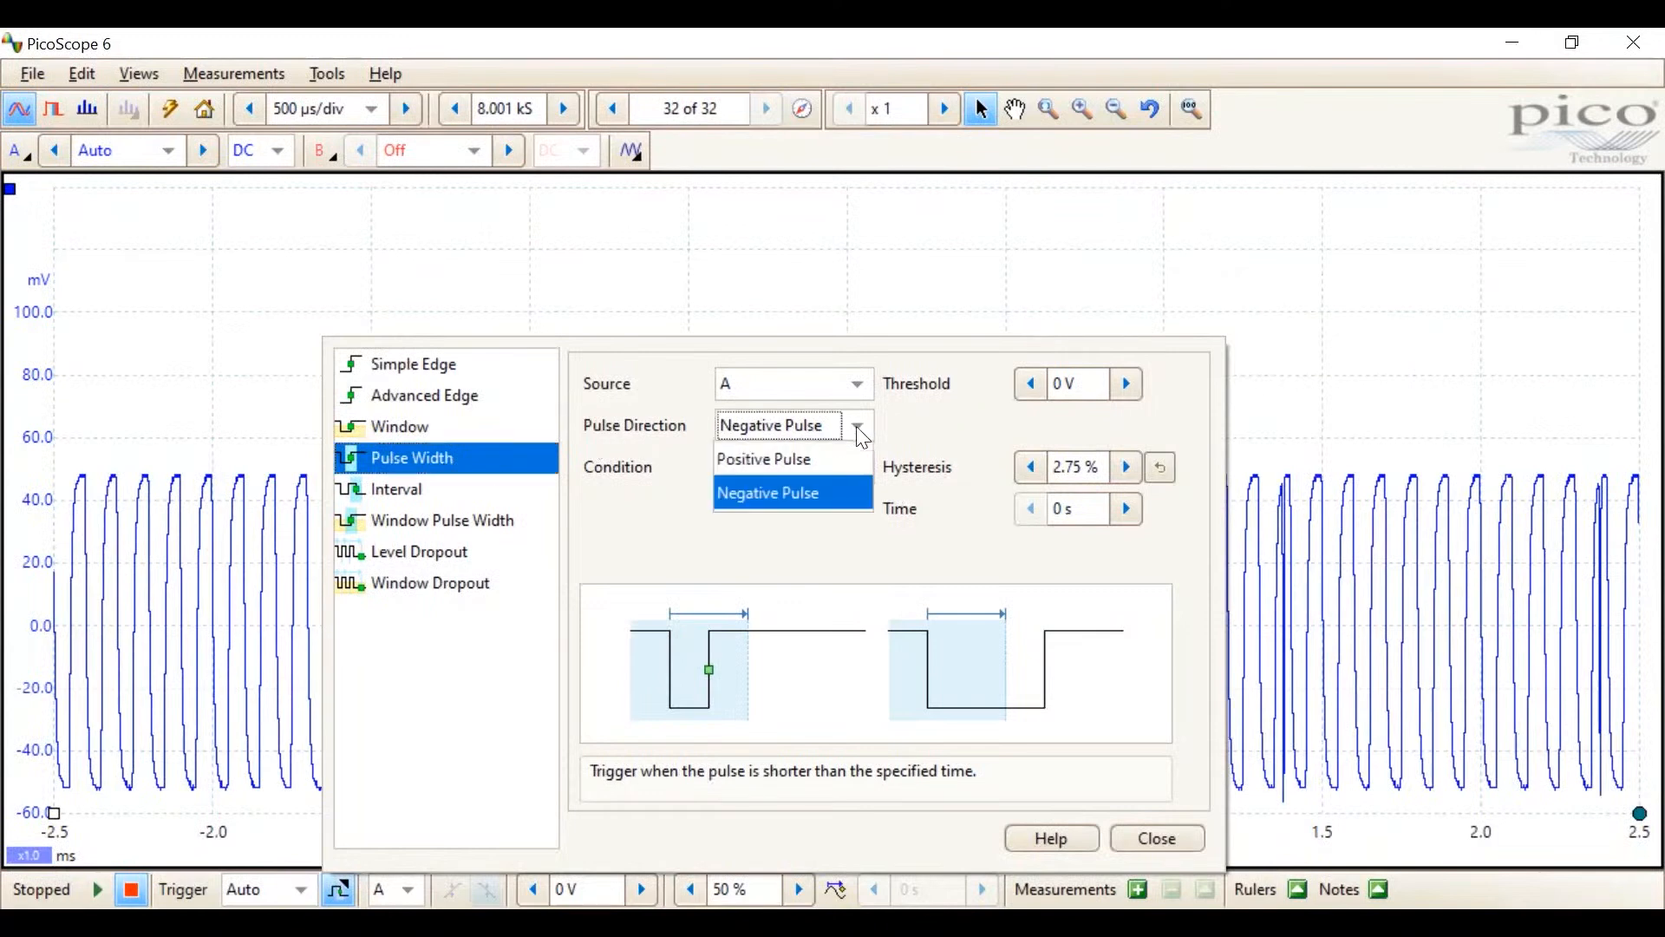
click(858, 429)
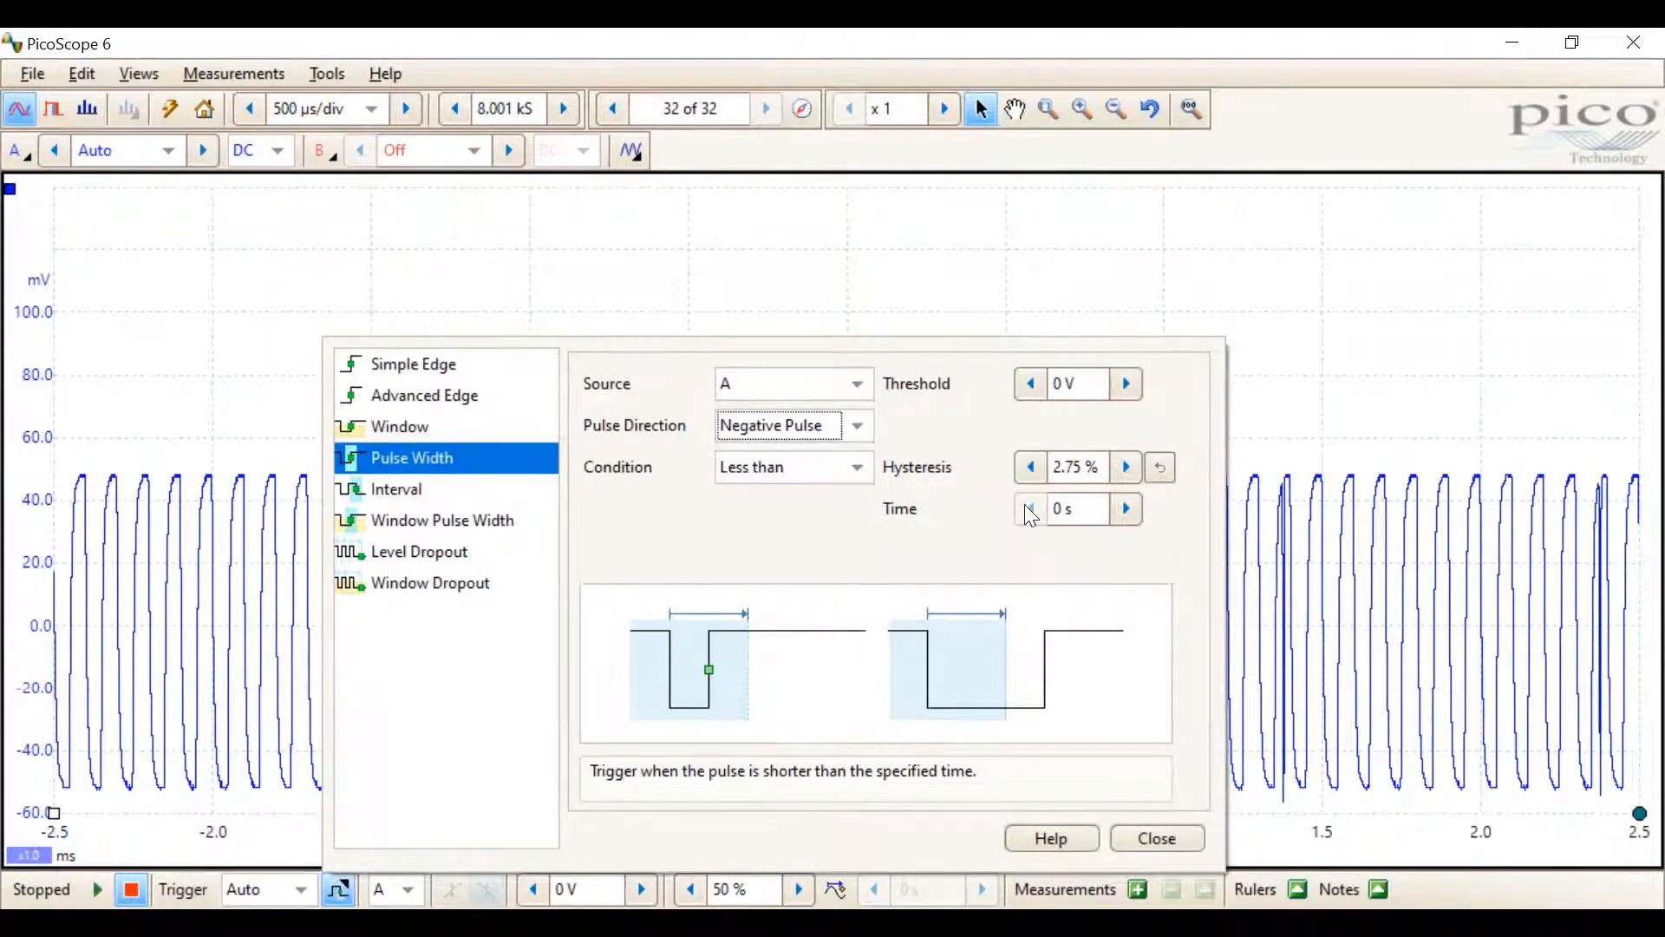
Set the pulse width trigger time to 50 µs, close the trigger settings and restart the capture.
click(1127, 510)
click(1126, 510)
click(1127, 510)
click(1127, 510)
click(1126, 510)
click(1127, 510)
click(1126, 510)
click(1126, 510)
click(1126, 510)
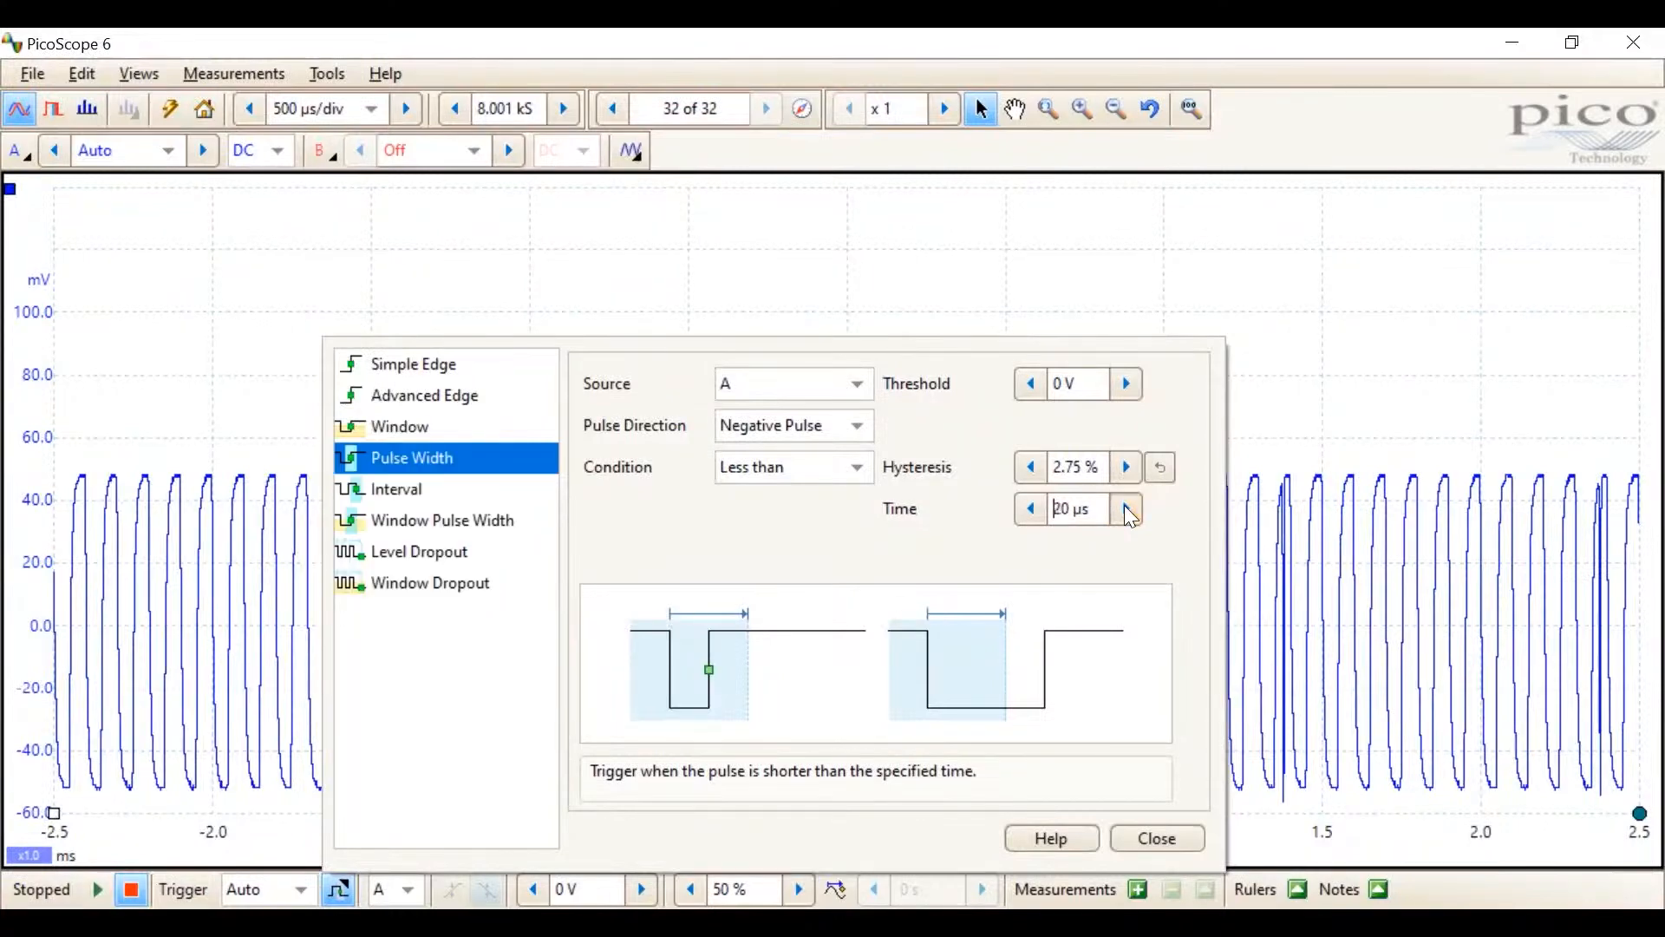
click(1127, 510)
click(1142, 840)
click(98, 889)
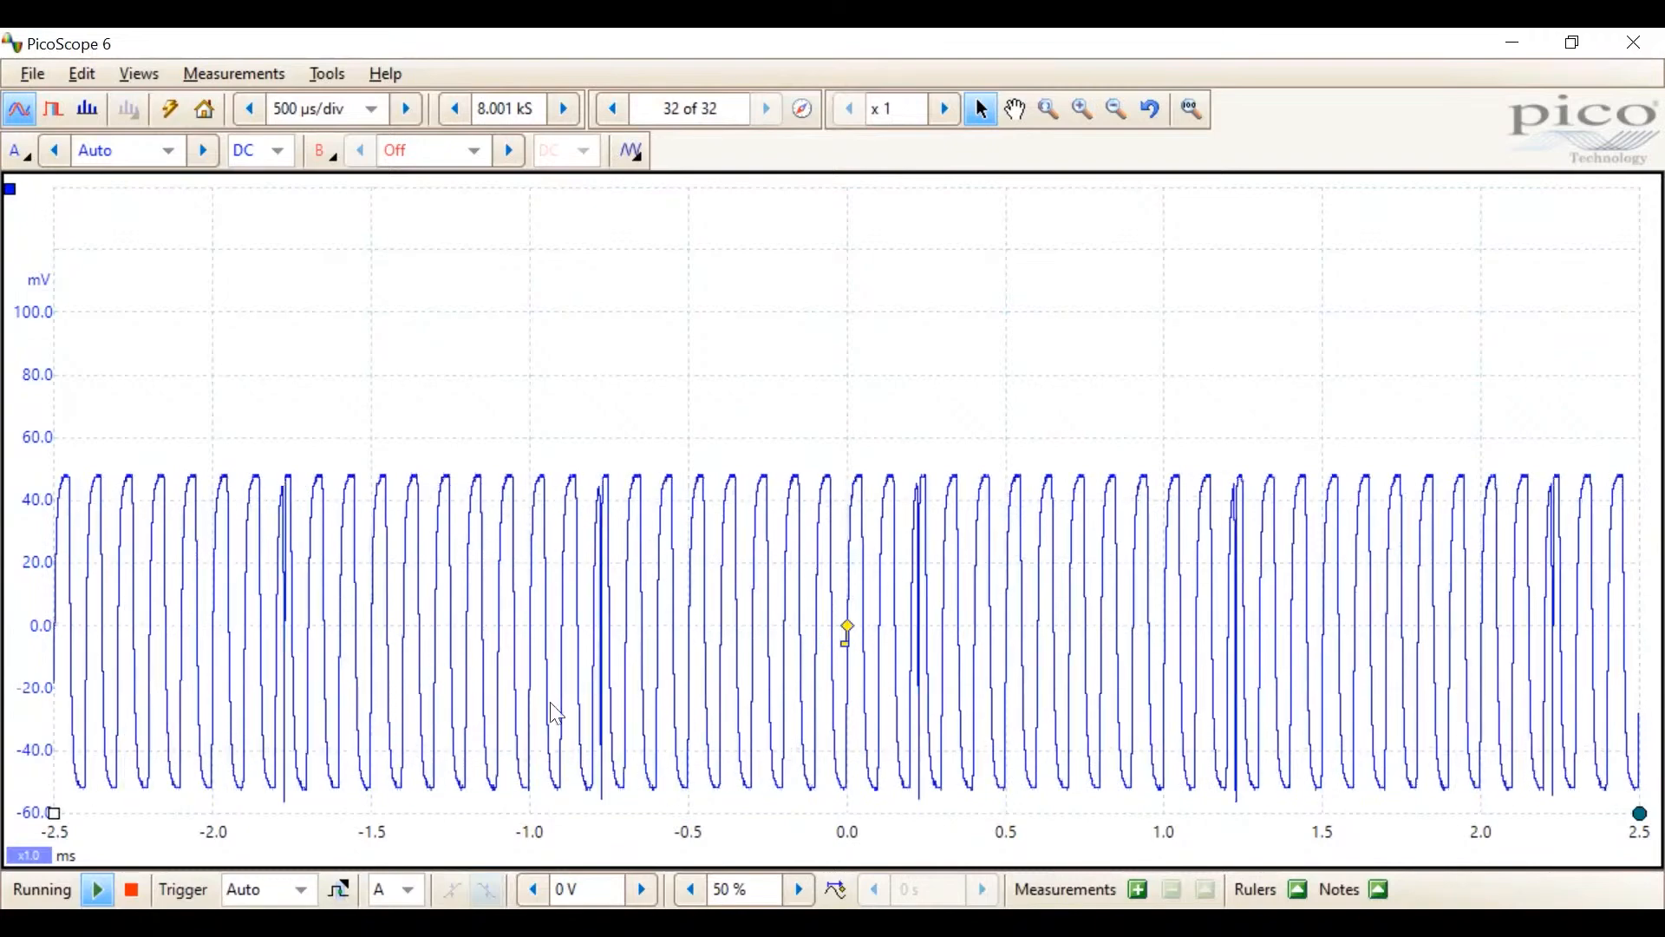
Reduce the pulse width trigger time to 40 µs and close the trigger settings.
click(339, 889)
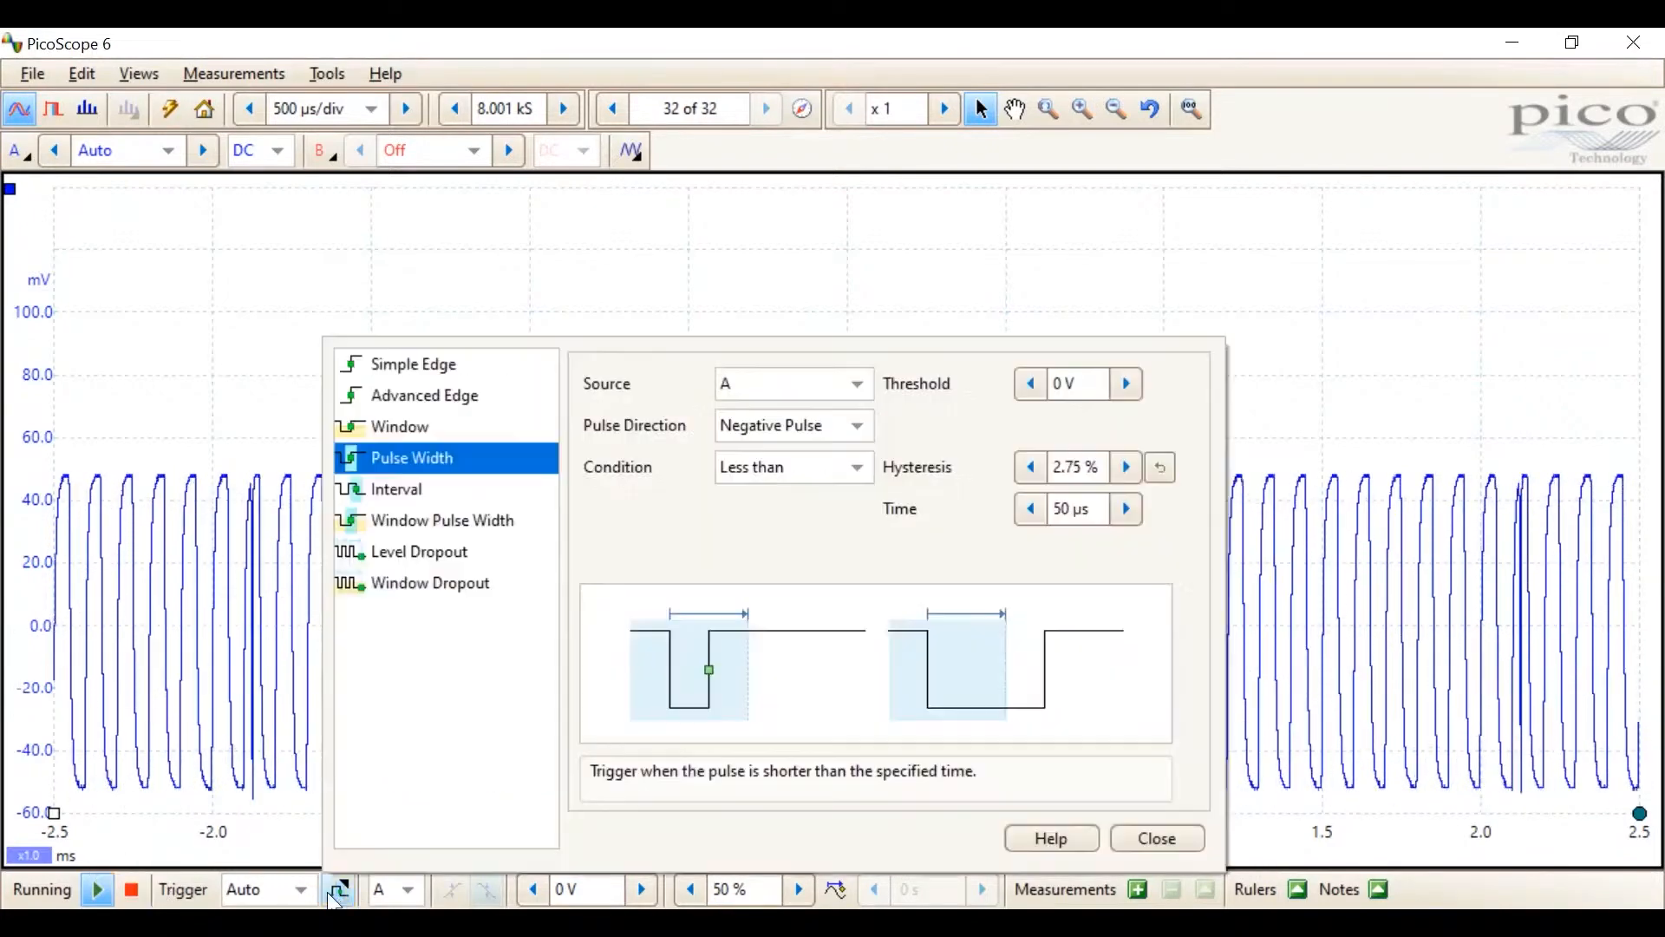
click(1031, 512)
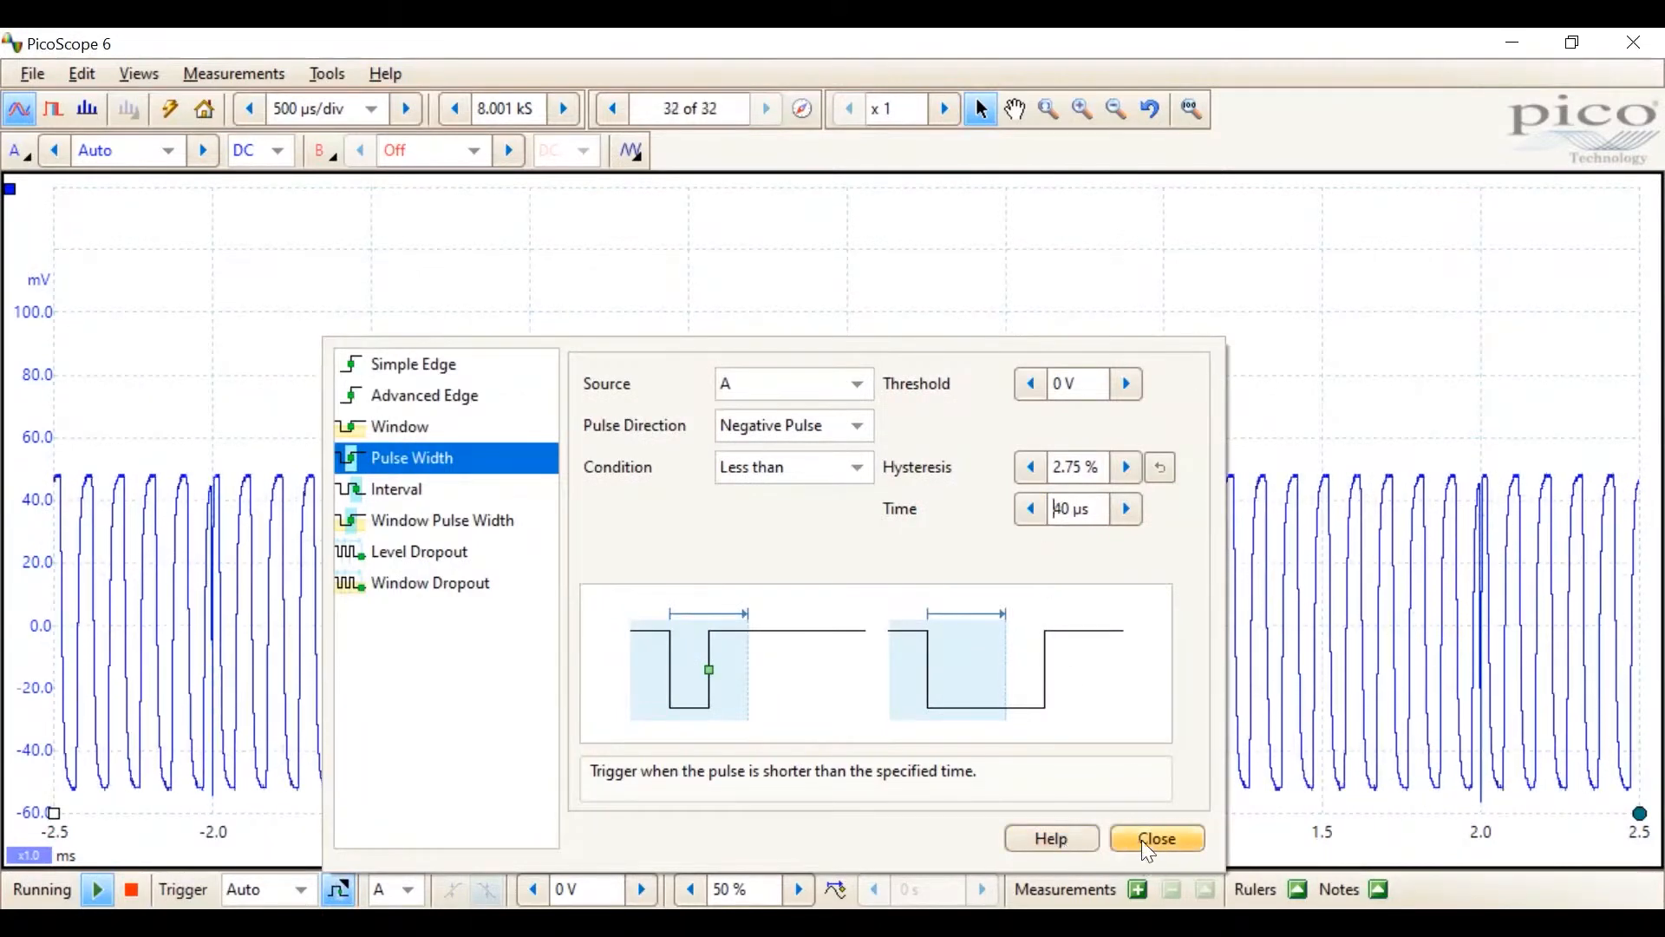
click(1143, 839)
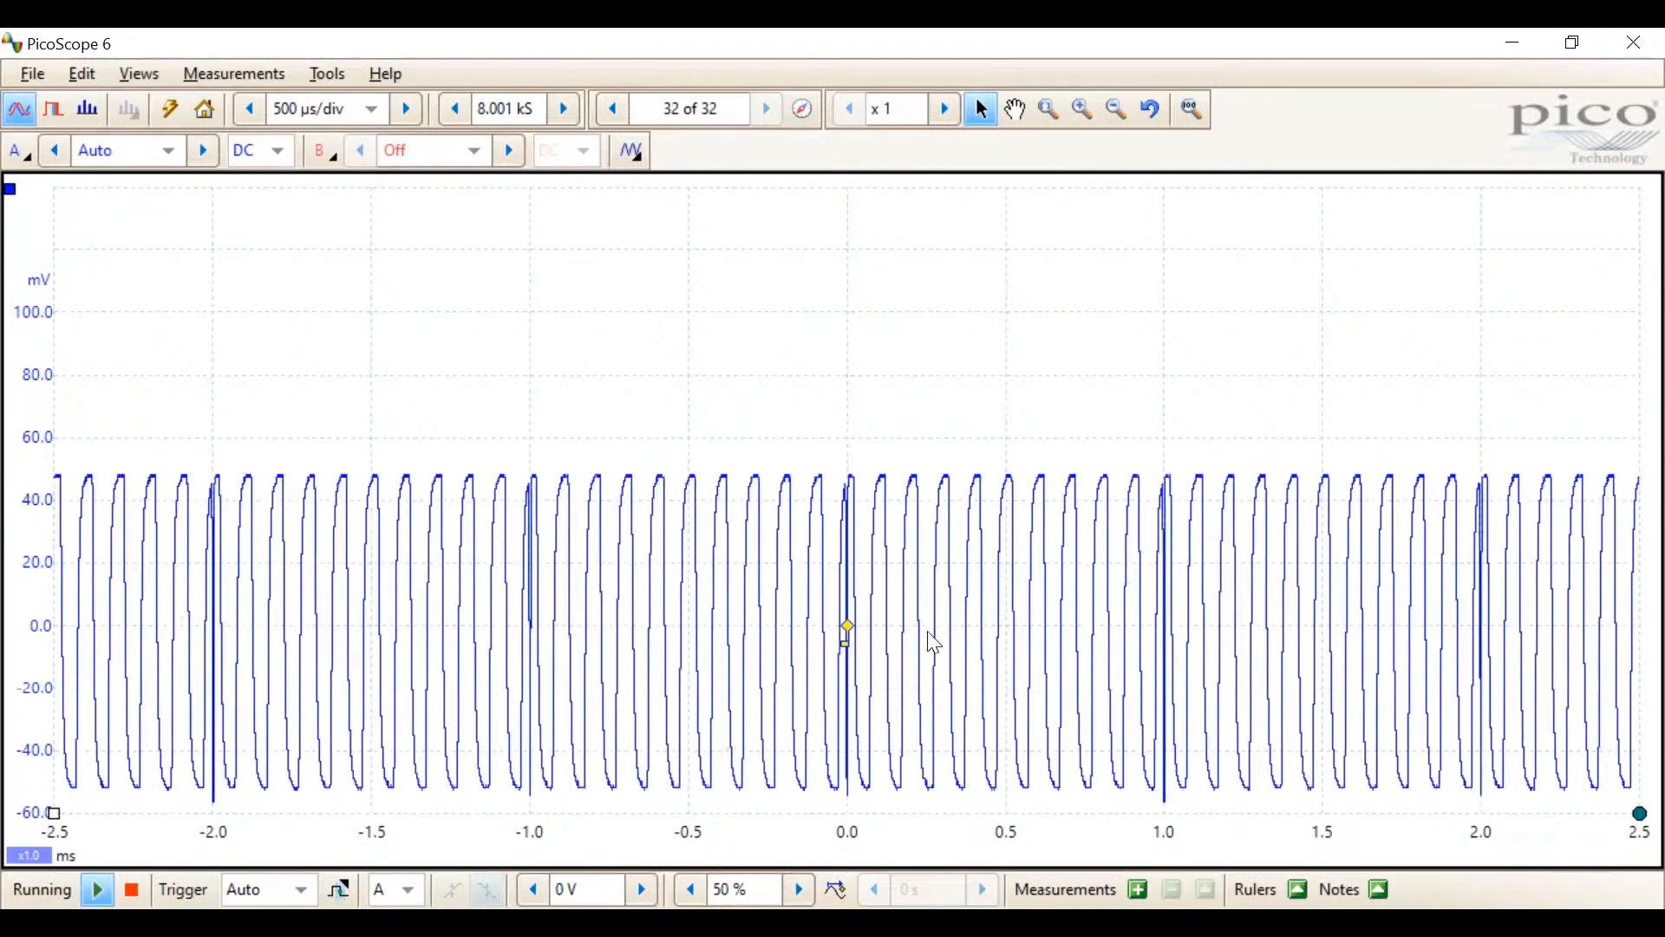
Magnify the running trace x50 horizontally around the trigger point to examine the glitch.
click(945, 111)
click(945, 111)
click(946, 111)
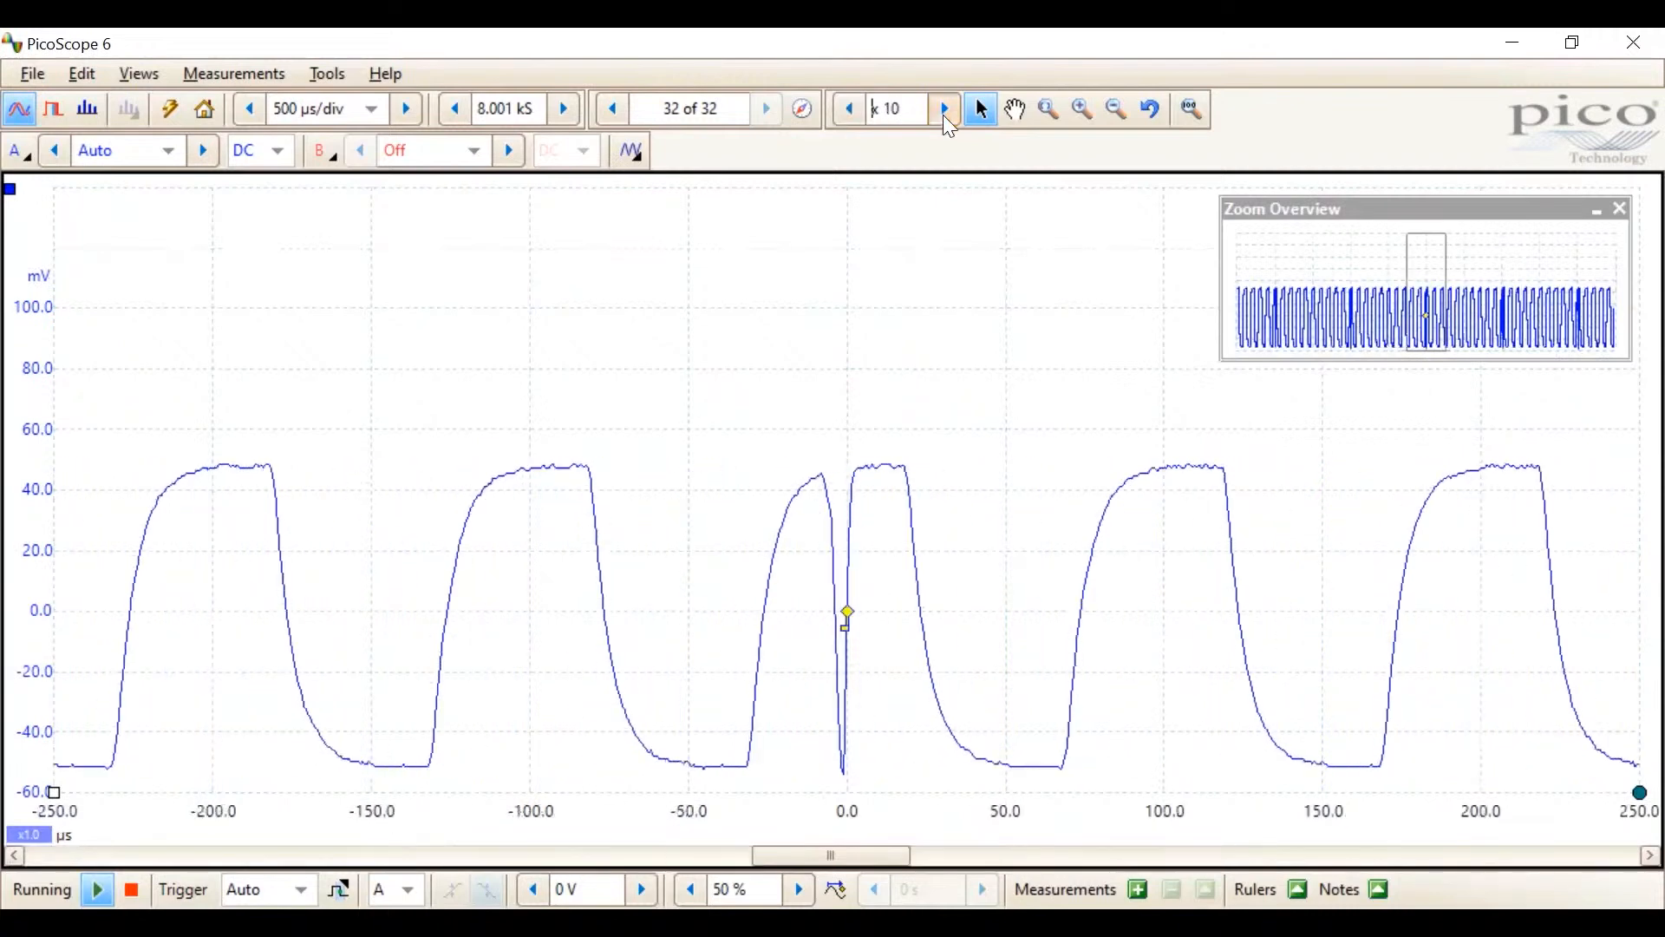
click(945, 111)
click(945, 111)
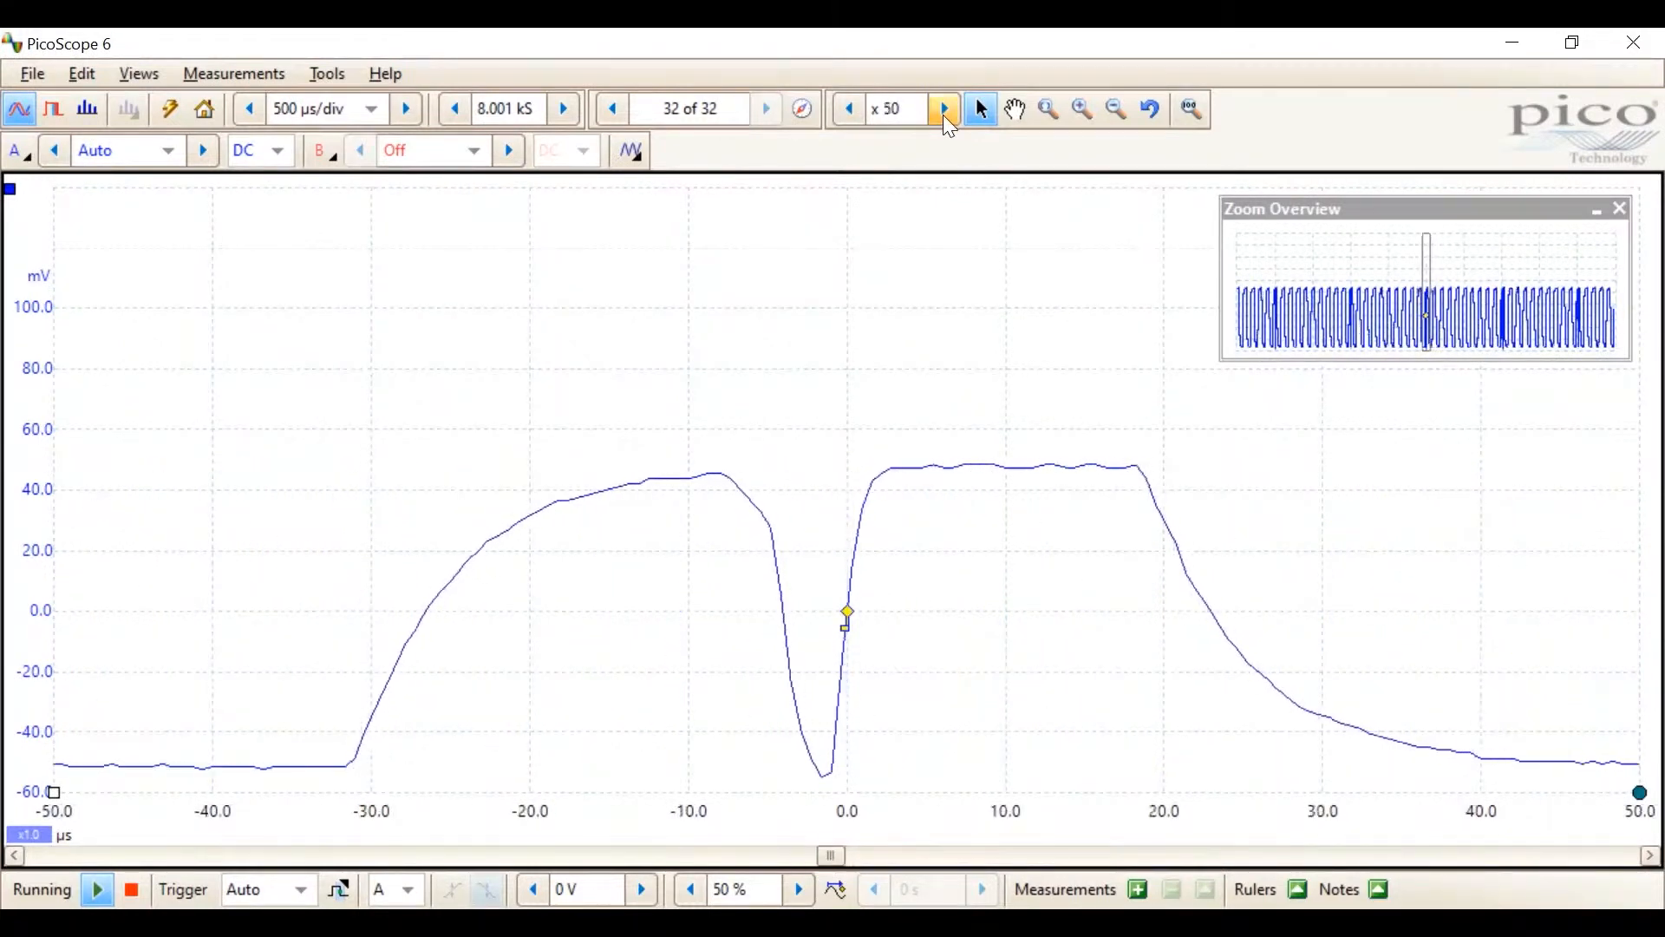